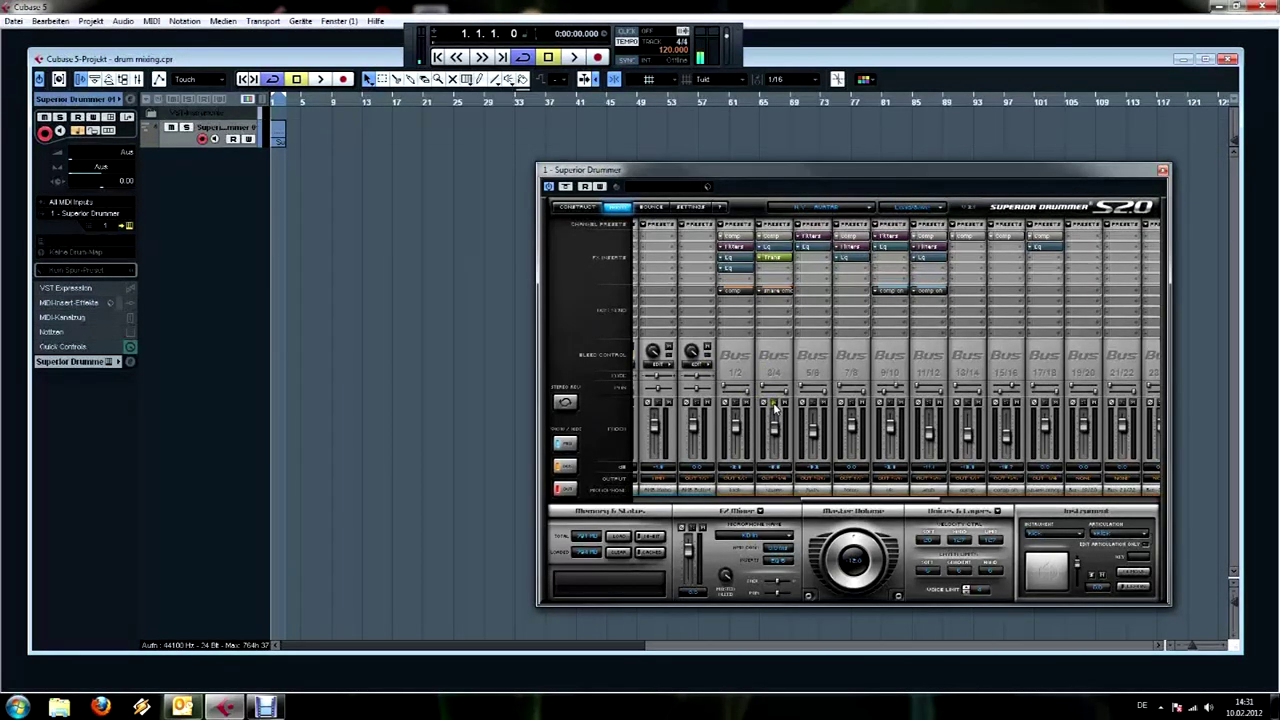
# Solo Bus 3/4, scroll the mixer to the first drum channels, play the beat, and open a channel's EQ
pyautogui.click(772, 402)
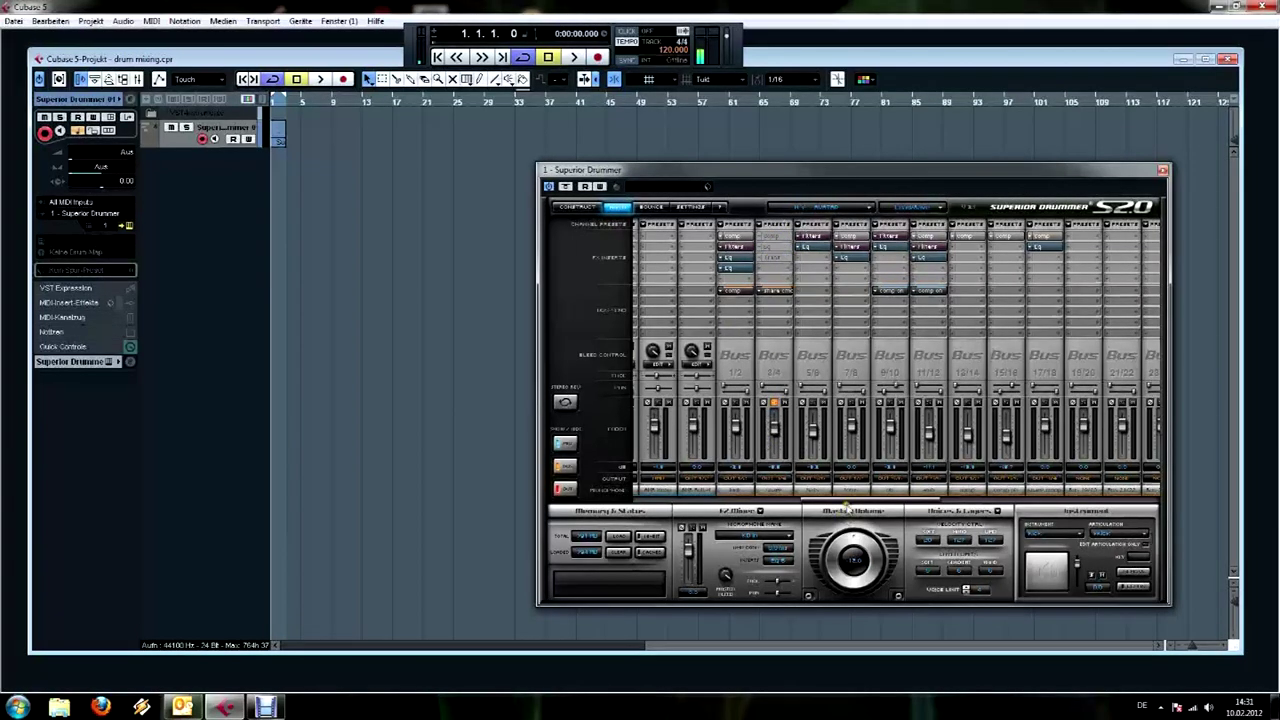
pyautogui.moveTo(846, 500); pyautogui.dragTo(700, 498)
pyautogui.press('space')
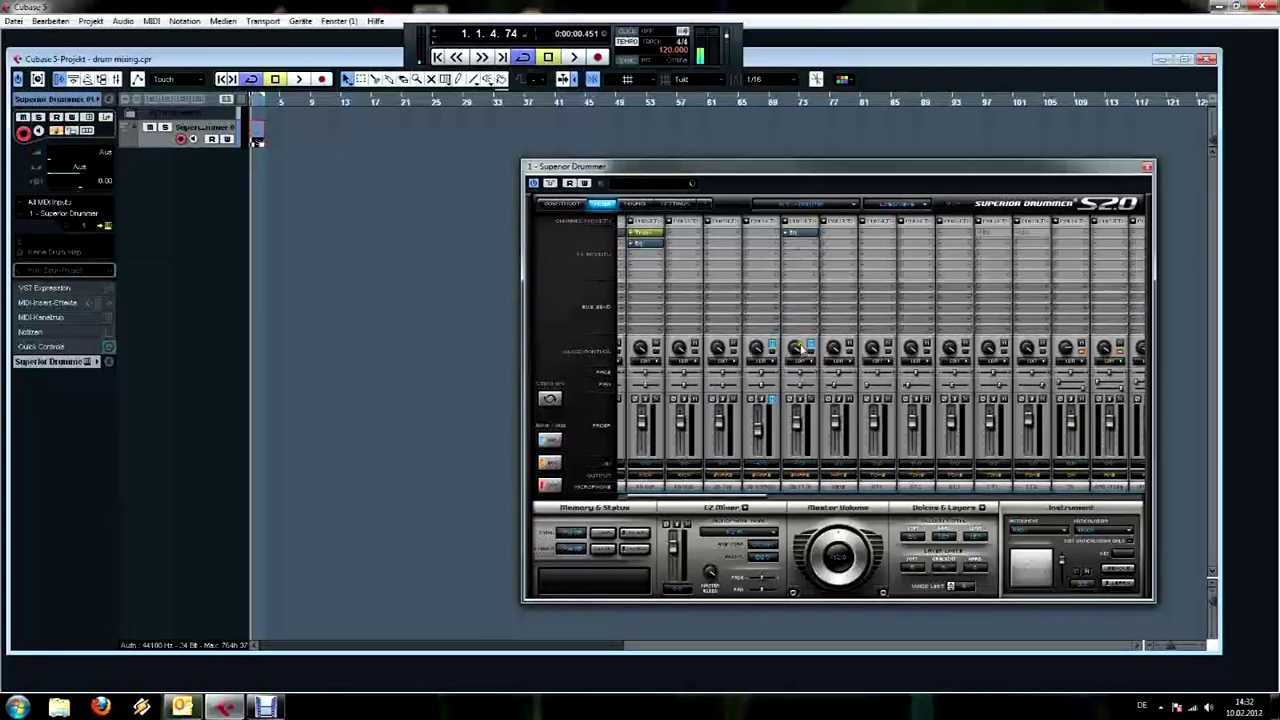
pyautogui.click(794, 233)
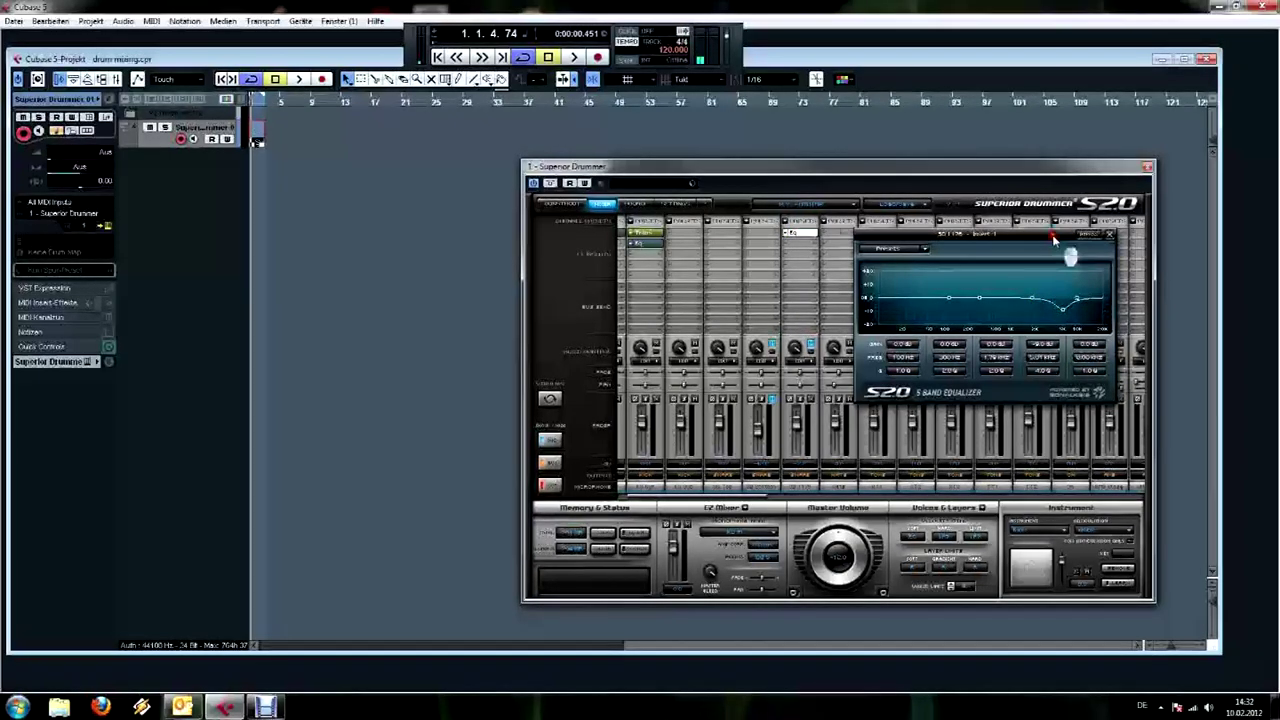
# Inspect the channel's EQ, close it, and scroll the mixer back to the bus channels
pyautogui.moveTo(1055, 240); pyautogui.dragTo(1035, 248)
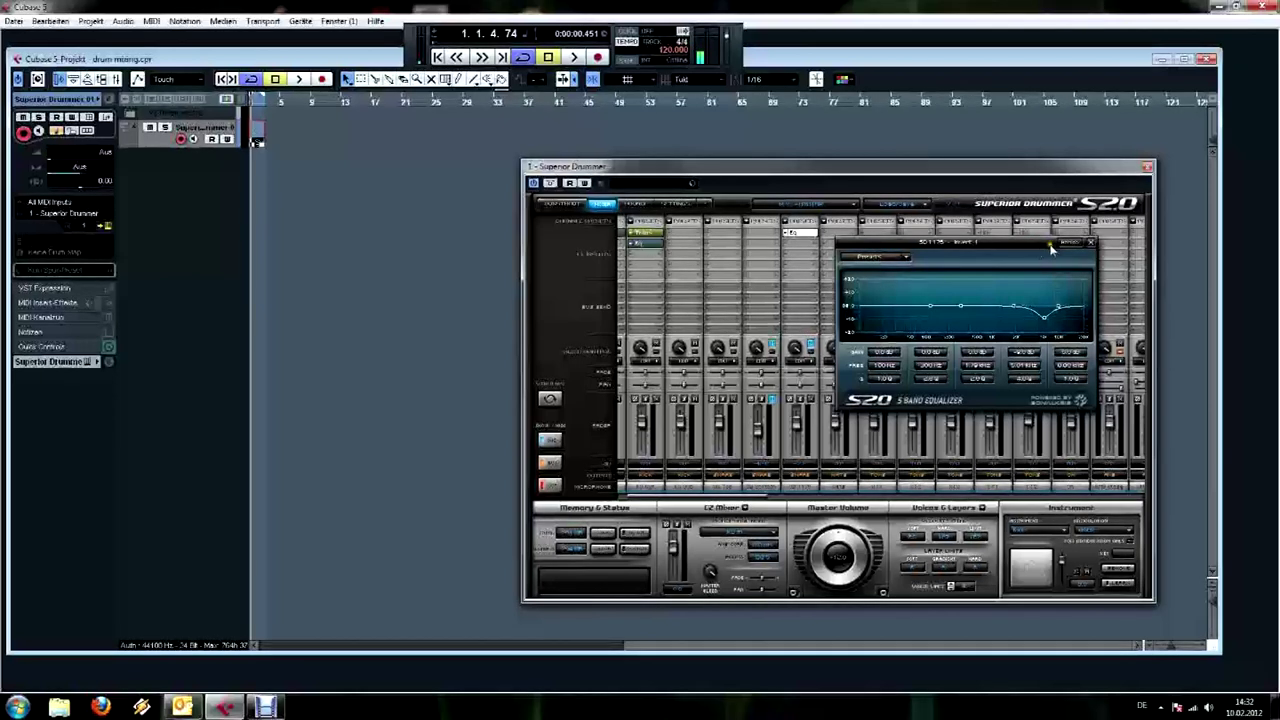
pyautogui.click(1091, 244)
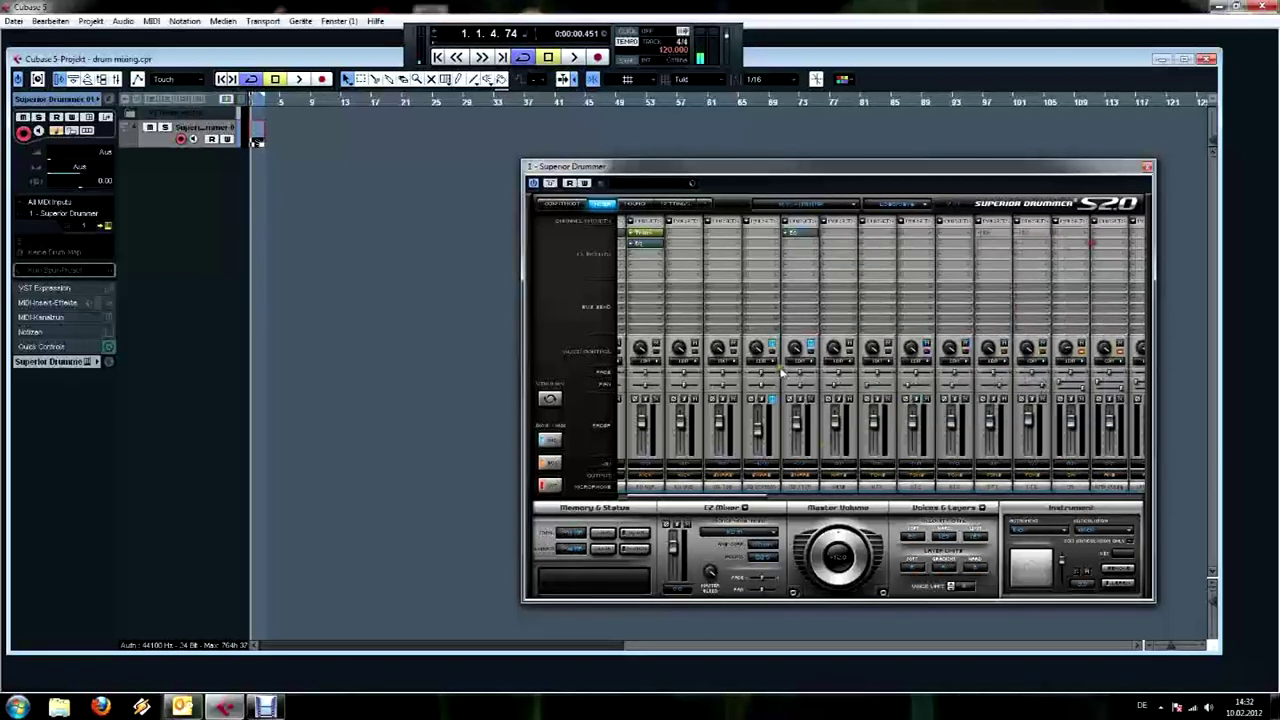
pyautogui.moveTo(727, 497); pyautogui.dragTo(874, 497)
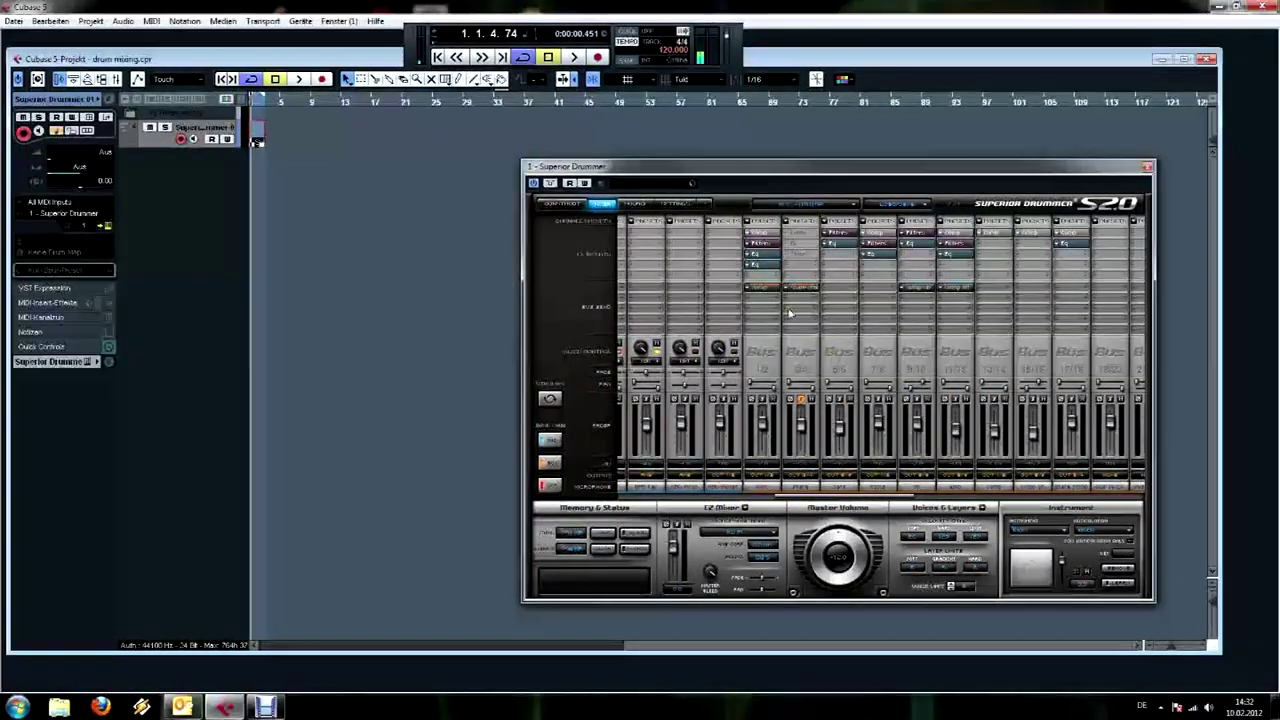
# Audition the beat briefly, then bring up the compressor on Bus 3/4
pyautogui.press('space')
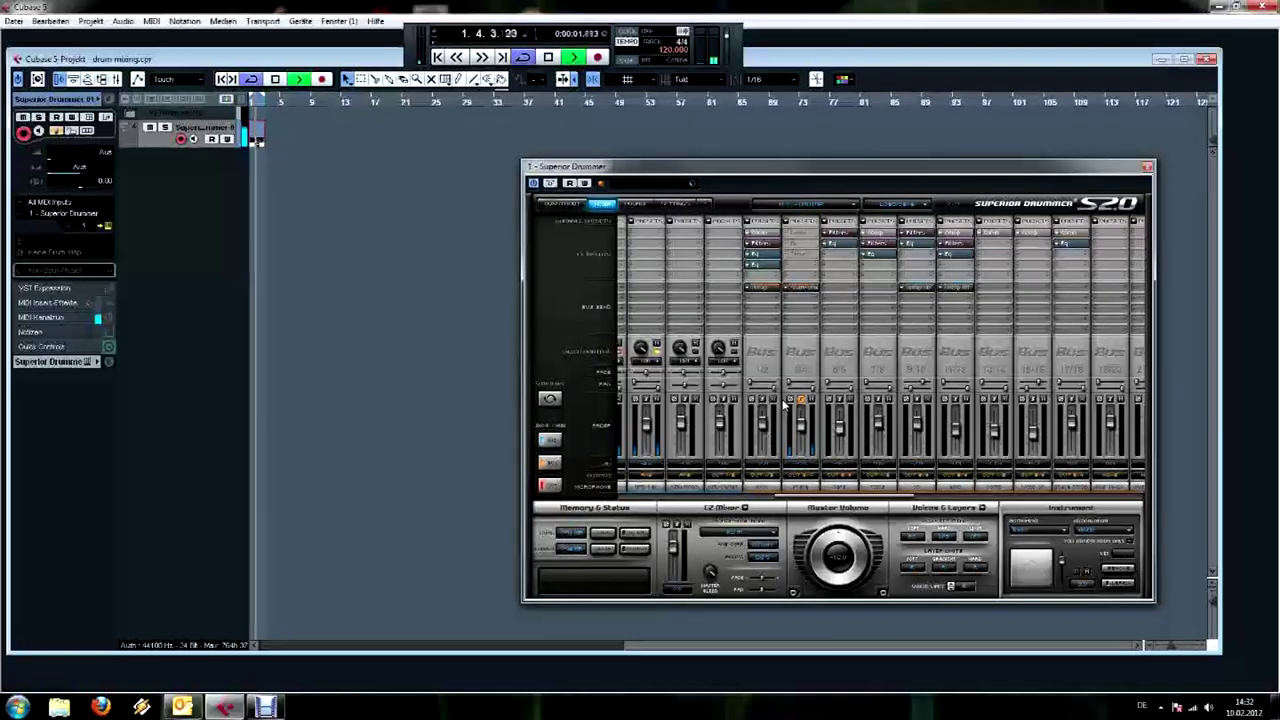
pyautogui.press('space')
pyautogui.moveTo(800, 166); pyautogui.dragTo(791, 163)
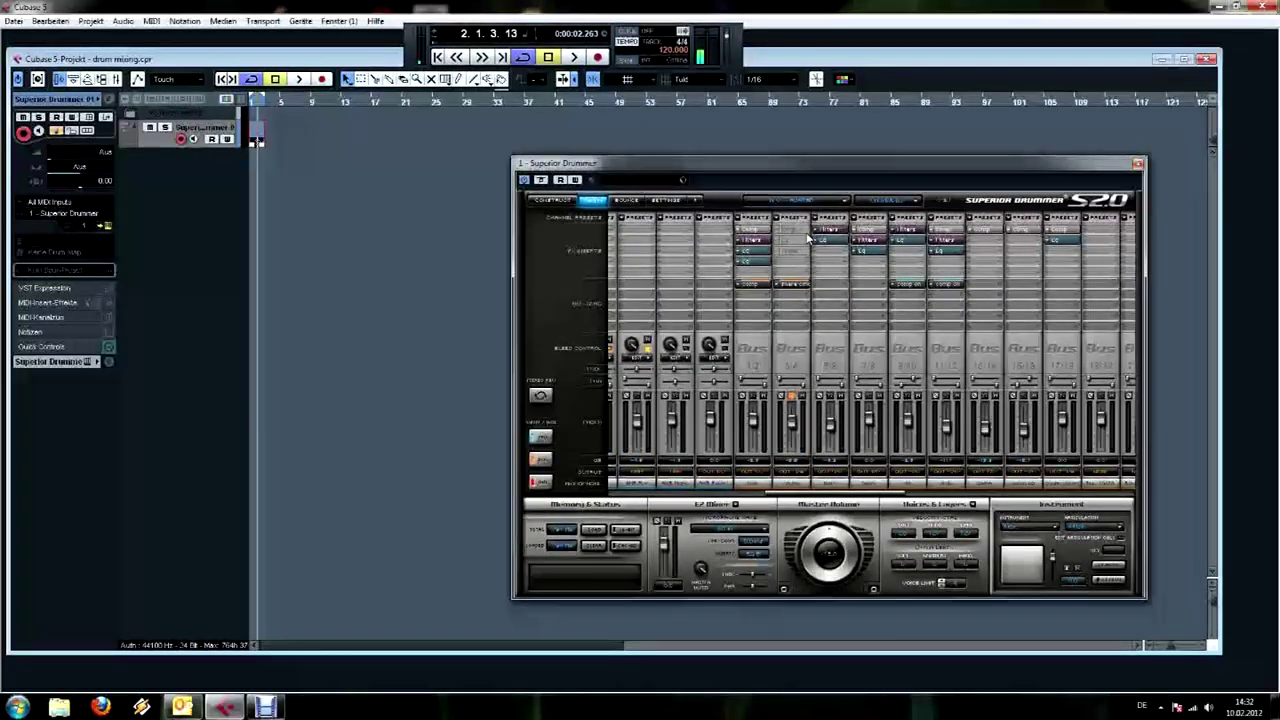
pyautogui.click(808, 238)
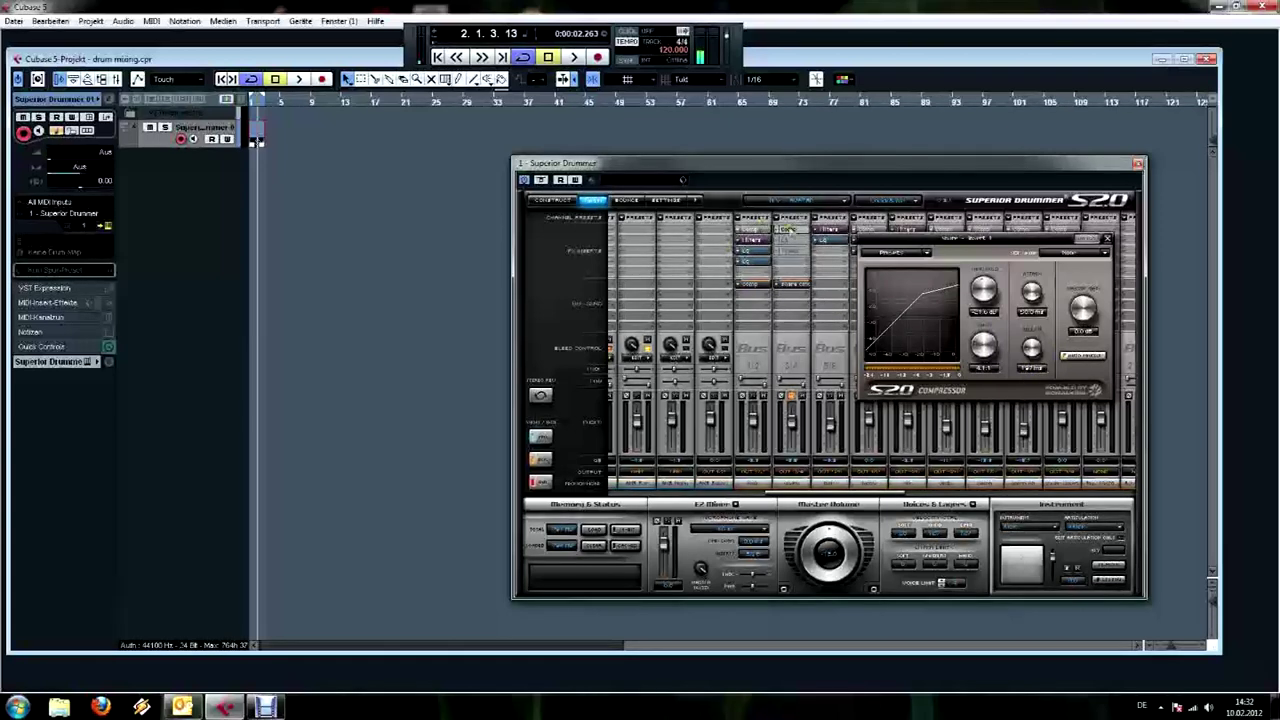
# Position the Bus 3/4 S20 Compressor window and play the beat to hear the compression
pyautogui.moveTo(1021, 374); pyautogui.dragTo(1010, 368)
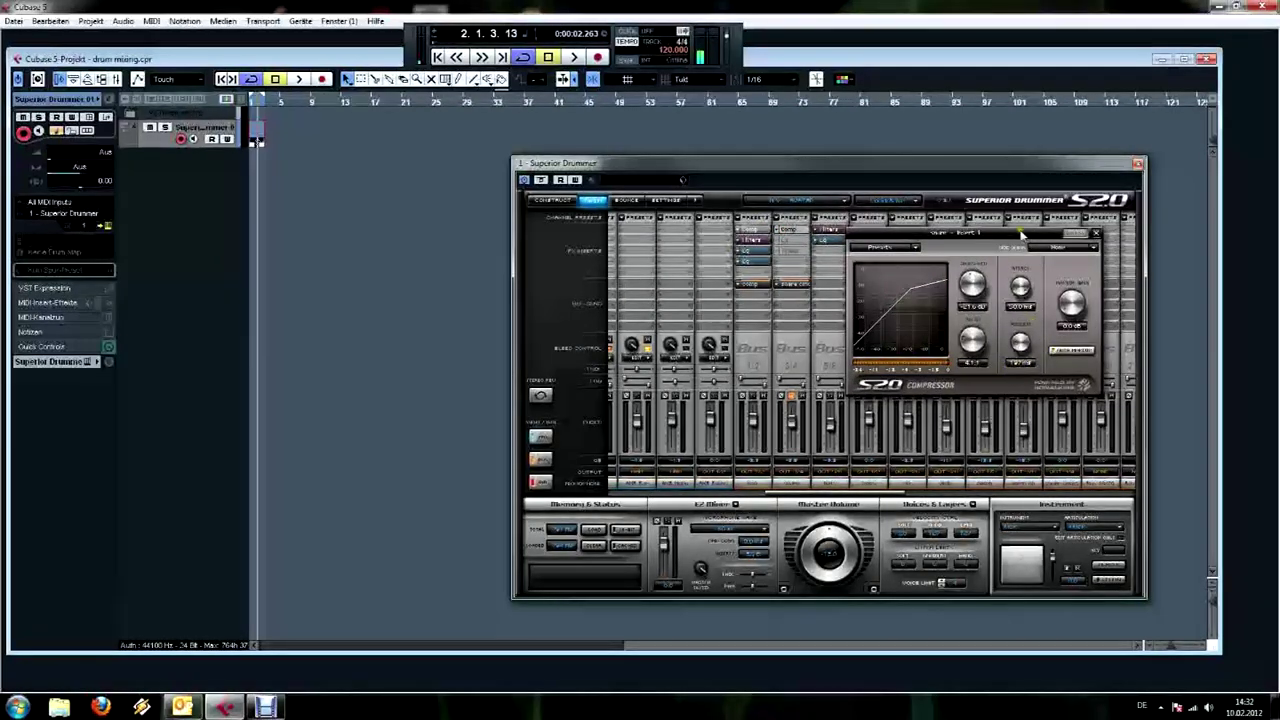
pyautogui.moveTo(1022, 234); pyautogui.dragTo(1029, 244)
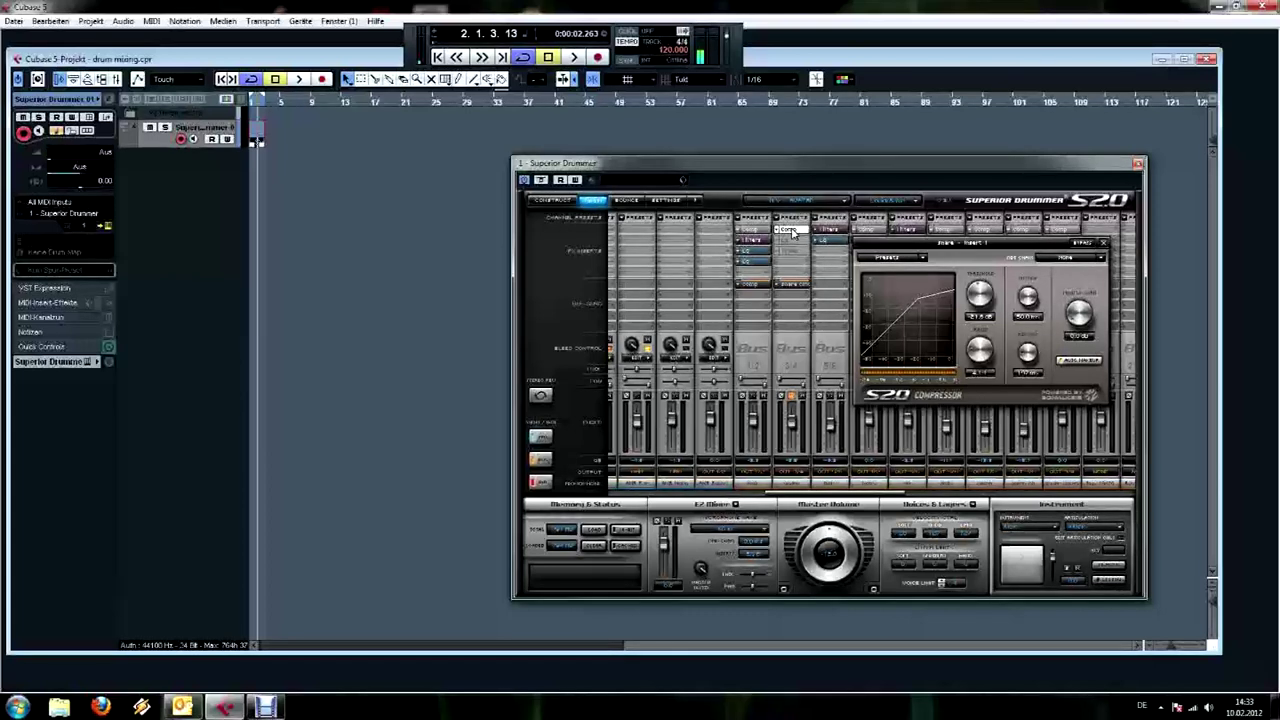
pyautogui.press('space')
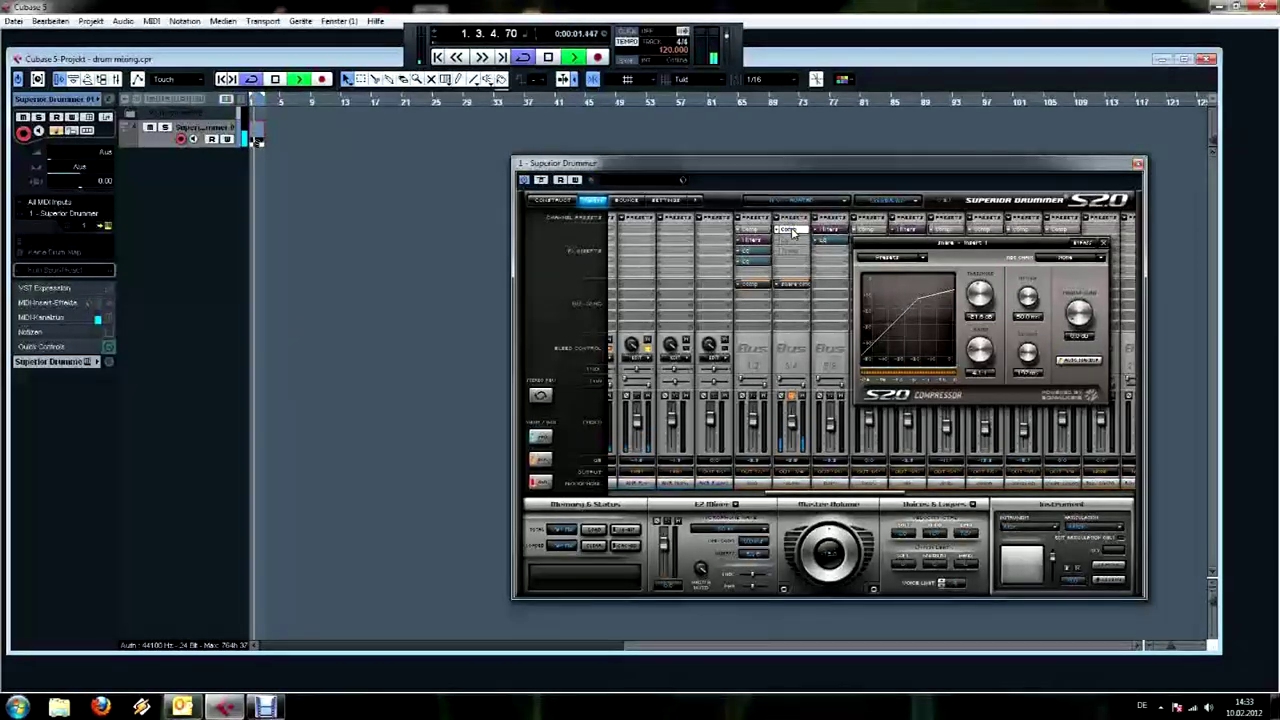
pyautogui.press('space')
# Swap the compressor for the snare bus's 5-band EQ and shift a boost band higher in frequency
pyautogui.click(791, 232)
pyautogui.click(791, 241)
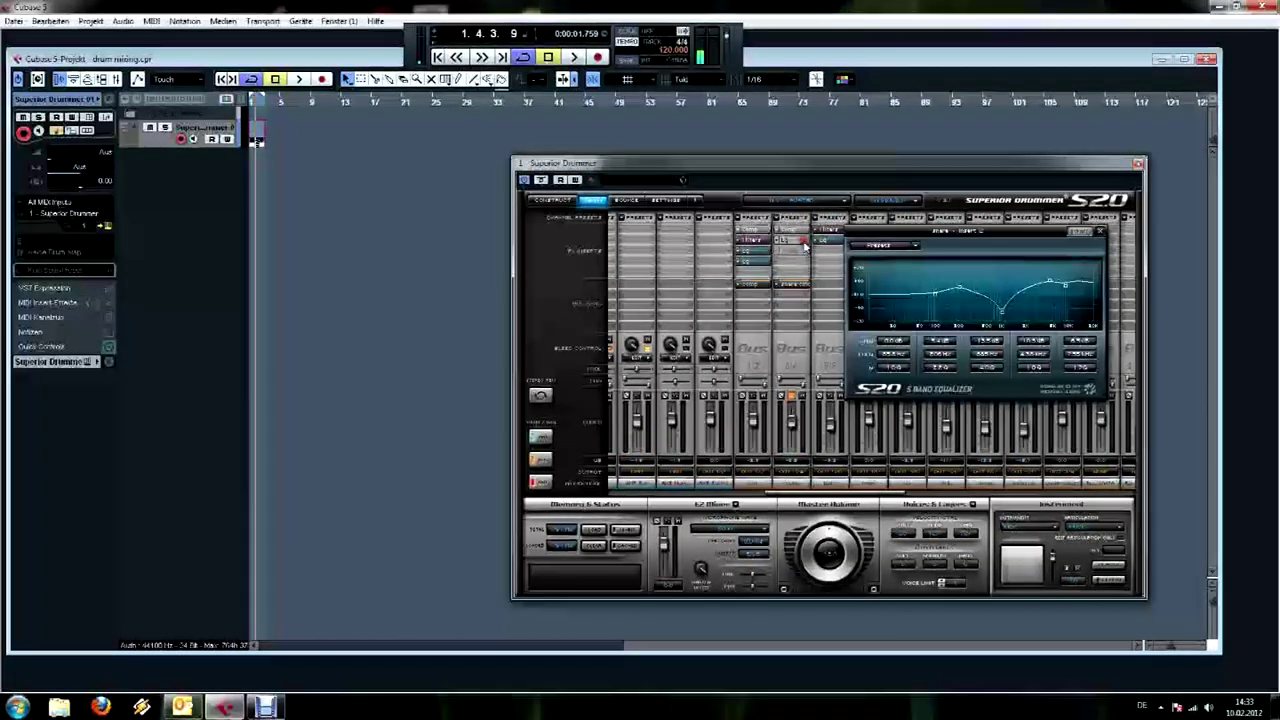
pyautogui.moveTo(1010, 250); pyautogui.dragTo(998, 269)
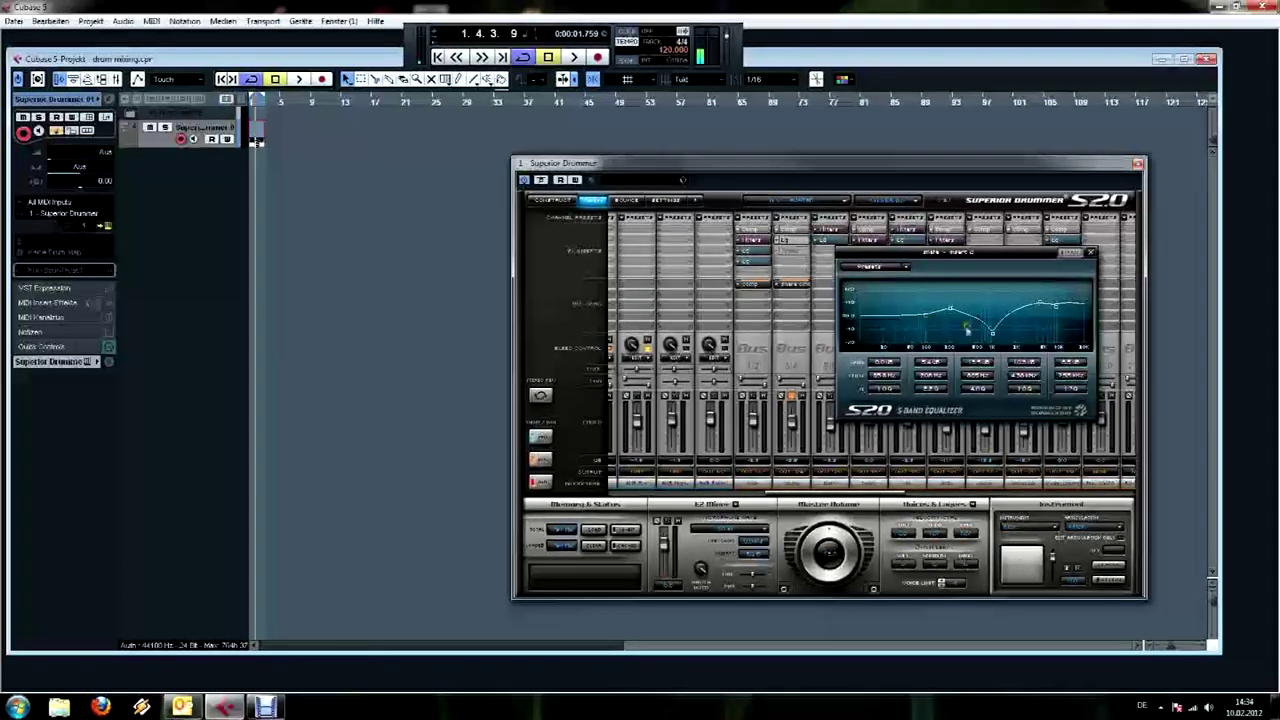
pyautogui.moveTo(940, 312); pyautogui.dragTo(967, 321)
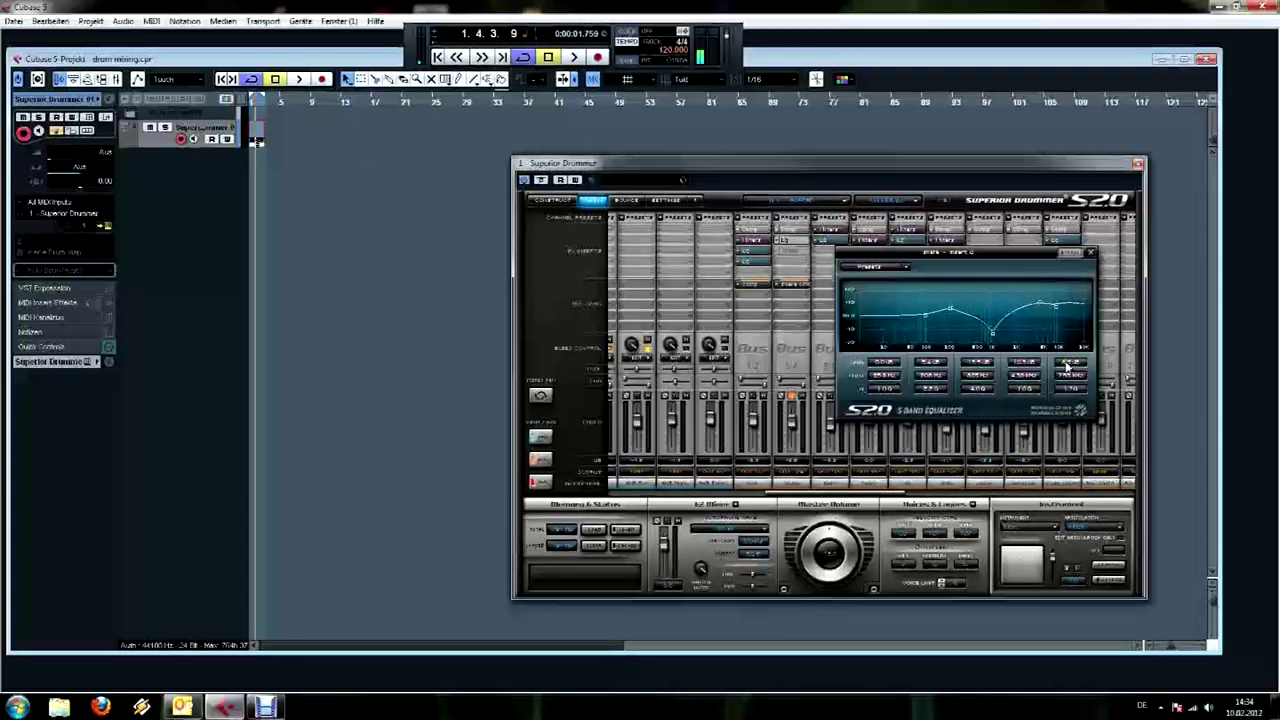
pyautogui.moveTo(1067, 368); pyautogui.dragTo(1023, 322)
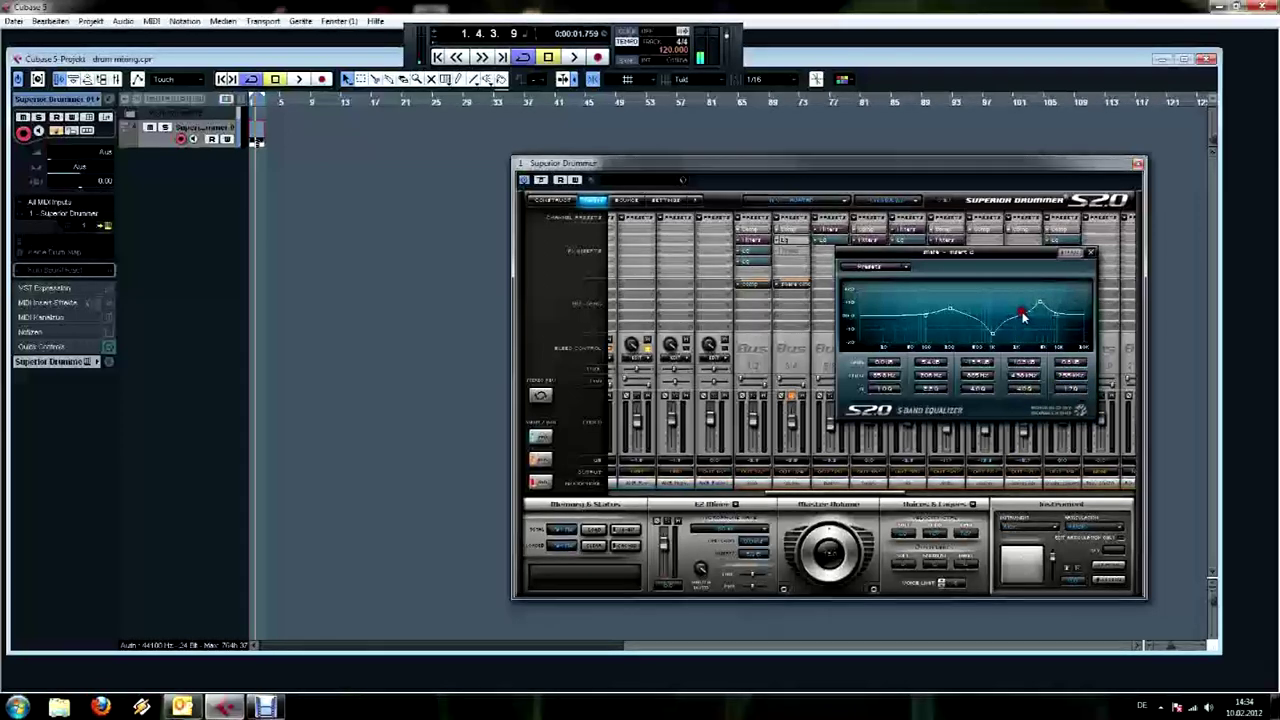
# Fine-tune band 4's gain, Q and frequency on the snare EQ while the beat plays
pyautogui.moveTo(1027, 370)
pyautogui.mouseDown()
pyautogui.moveTo(1042, 382)
pyautogui.moveTo(1025, 384)
pyautogui.mouseUp()
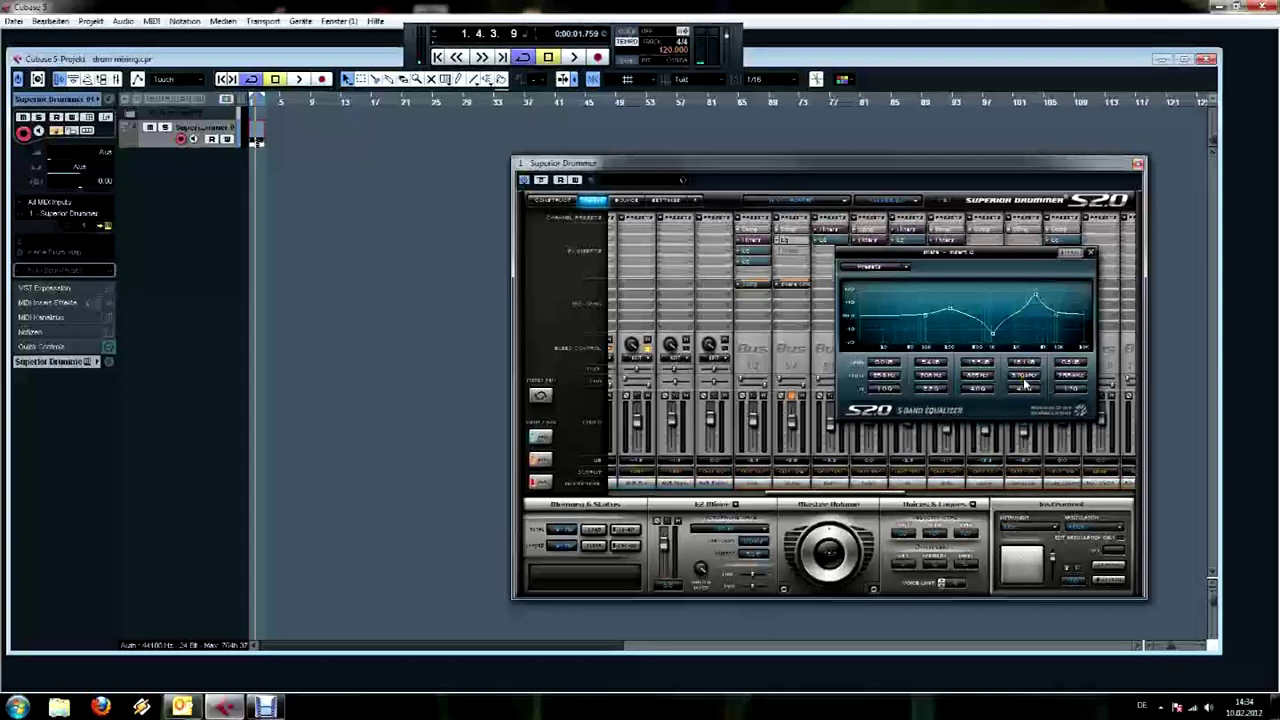
pyautogui.moveTo(1020, 368)
pyautogui.mouseDown()
pyautogui.moveTo(1036, 394)
pyautogui.moveTo(1022, 344)
pyautogui.mouseUp()
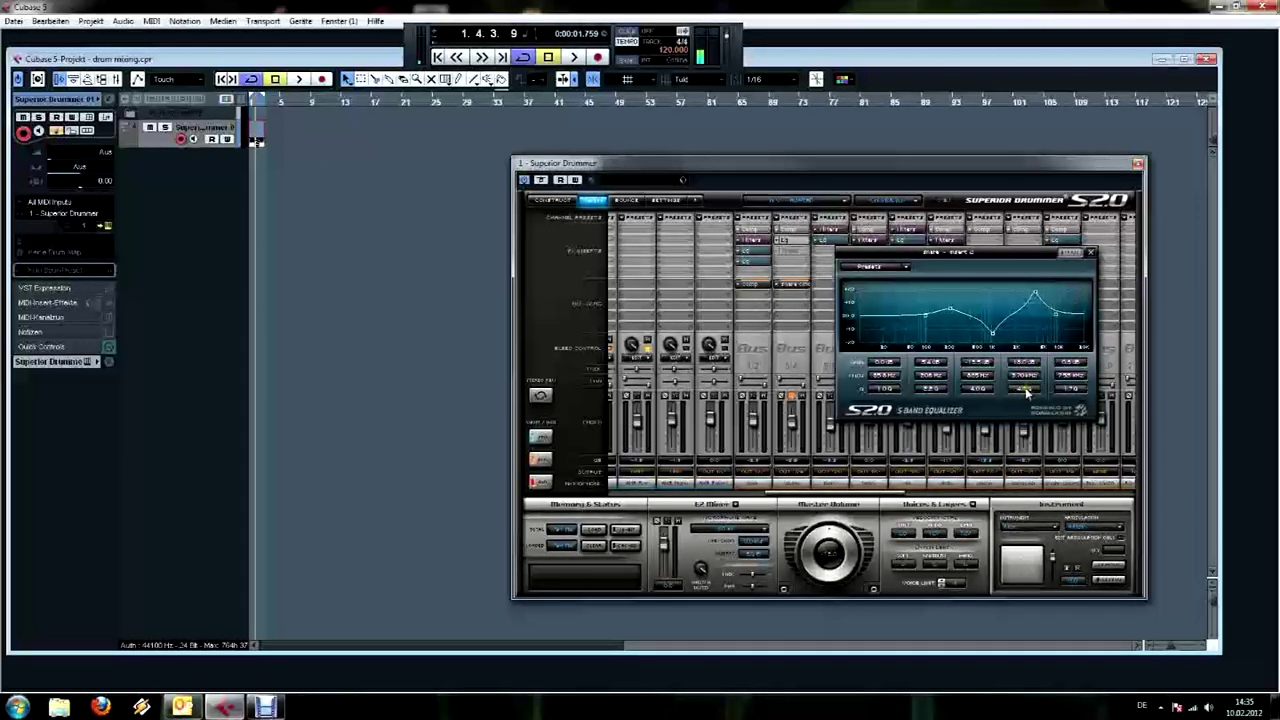
pyautogui.moveTo(1025, 388); pyautogui.dragTo(1030, 400)
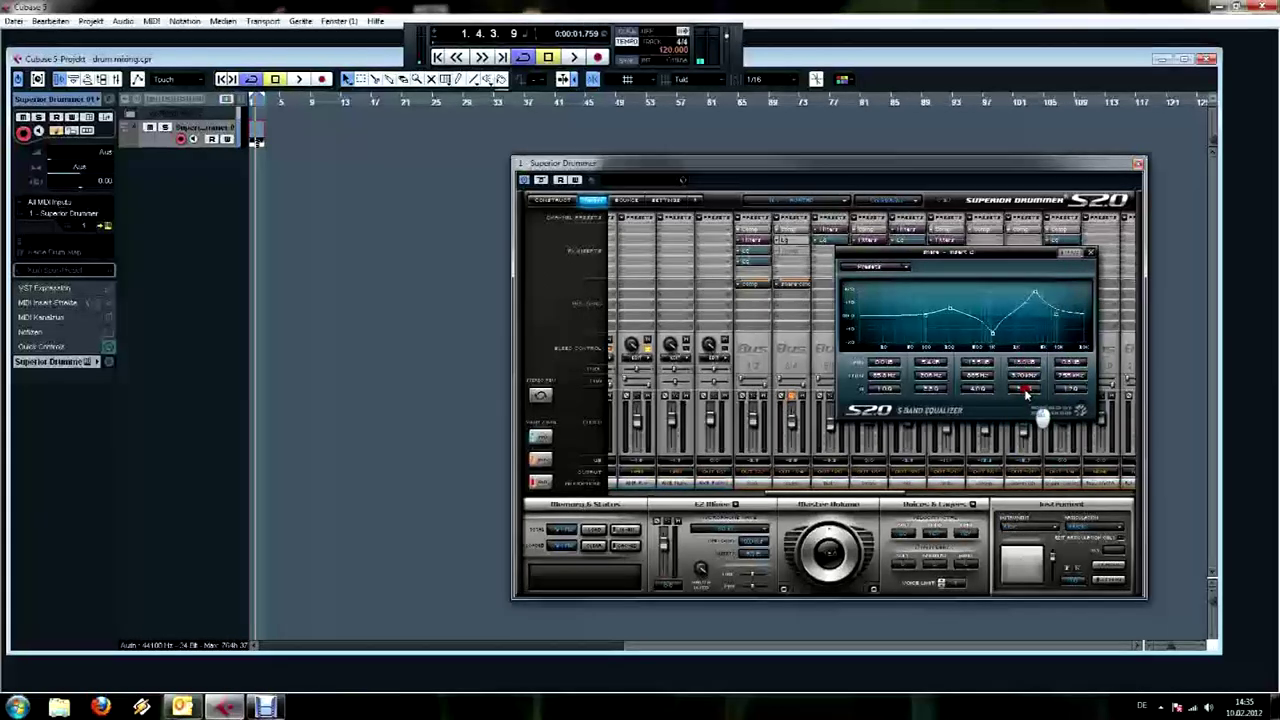
pyautogui.moveTo(1036, 295)
pyautogui.mouseDown()
pyautogui.moveTo(1042, 306)
pyautogui.moveTo(1016, 298)
pyautogui.moveTo(1028, 302)
pyautogui.mouseUp()
pyautogui.press('space')
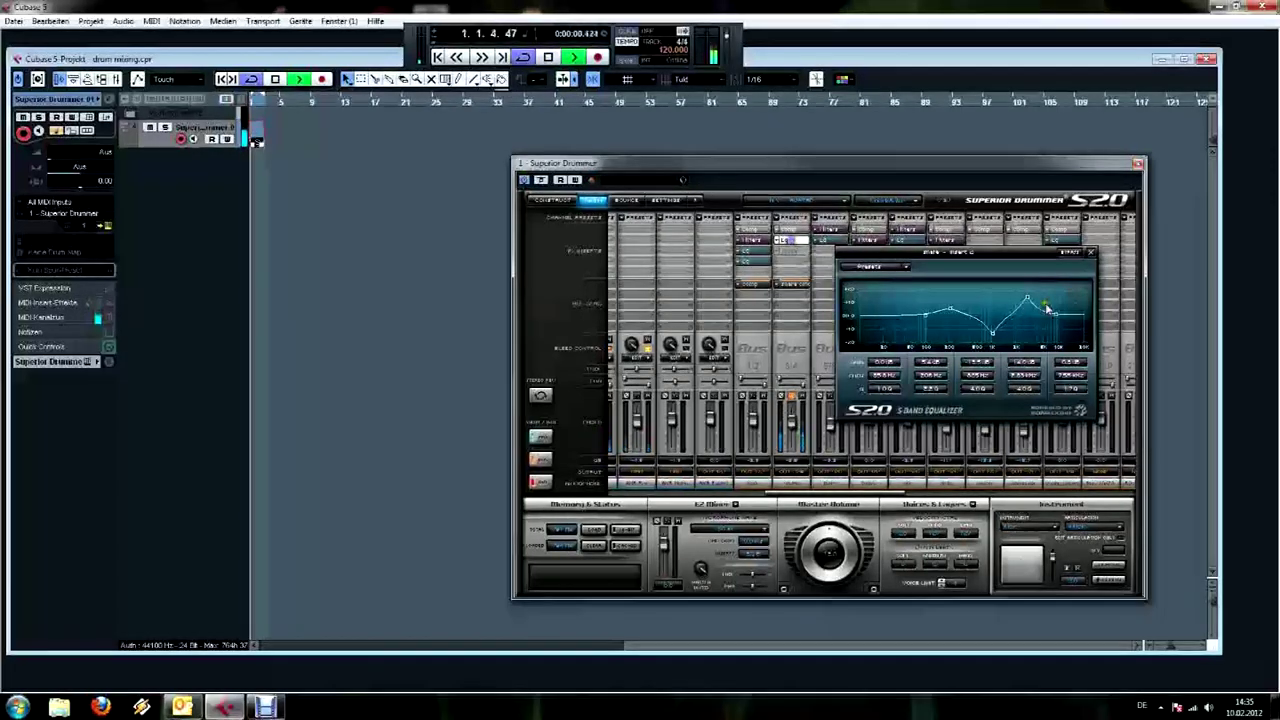
pyautogui.moveTo(1022, 300); pyautogui.dragTo(1038, 303)
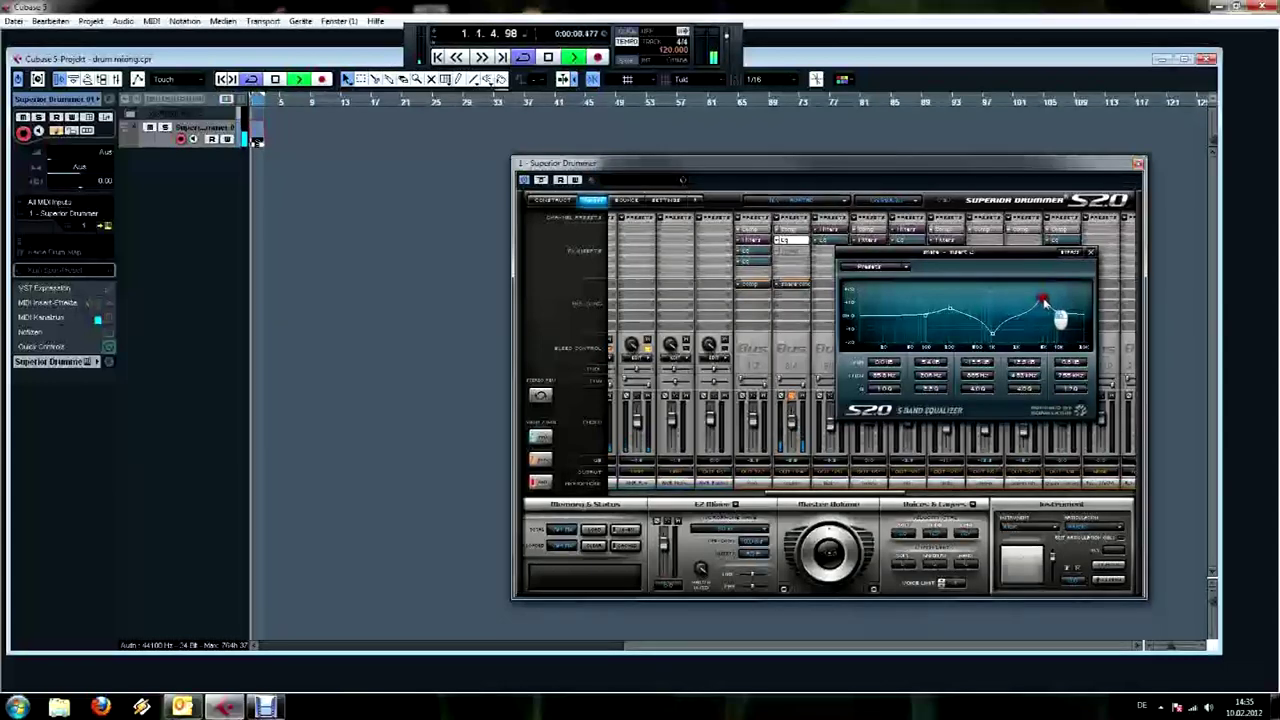
pyautogui.moveTo(1038, 300); pyautogui.dragTo(1036, 305)
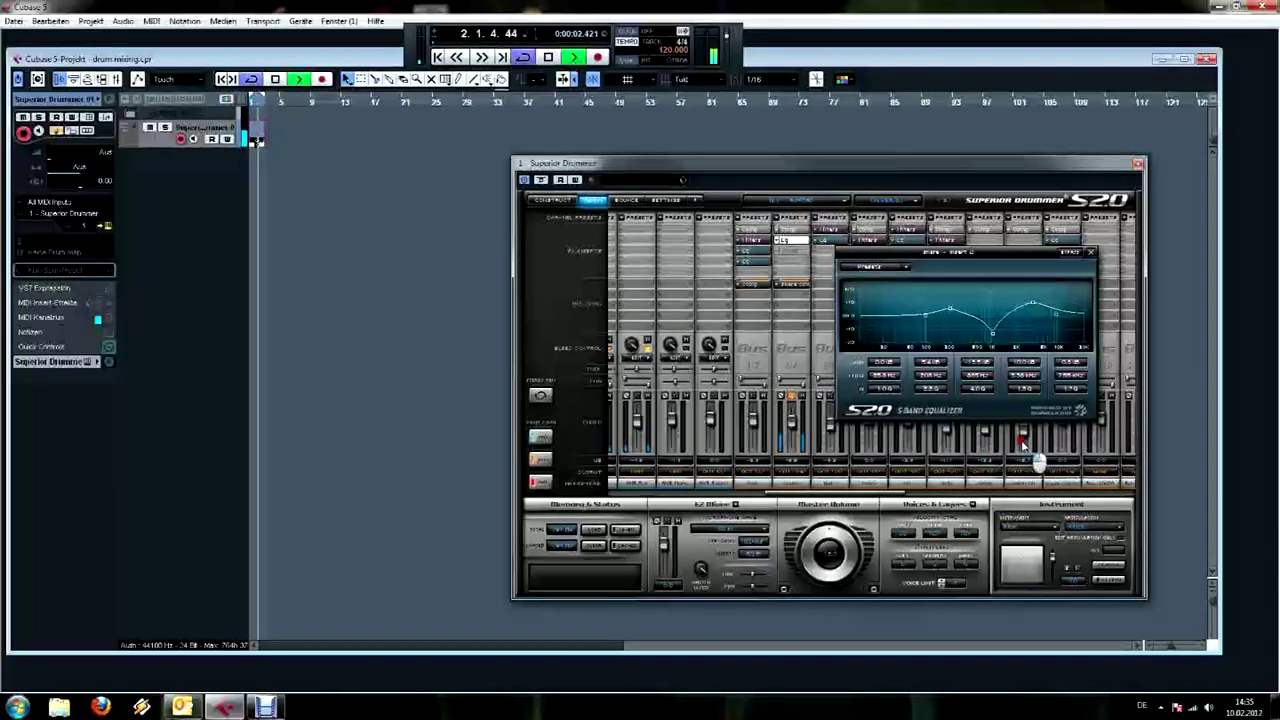
pyautogui.moveTo(1069, 362); pyautogui.dragTo(1070, 352)
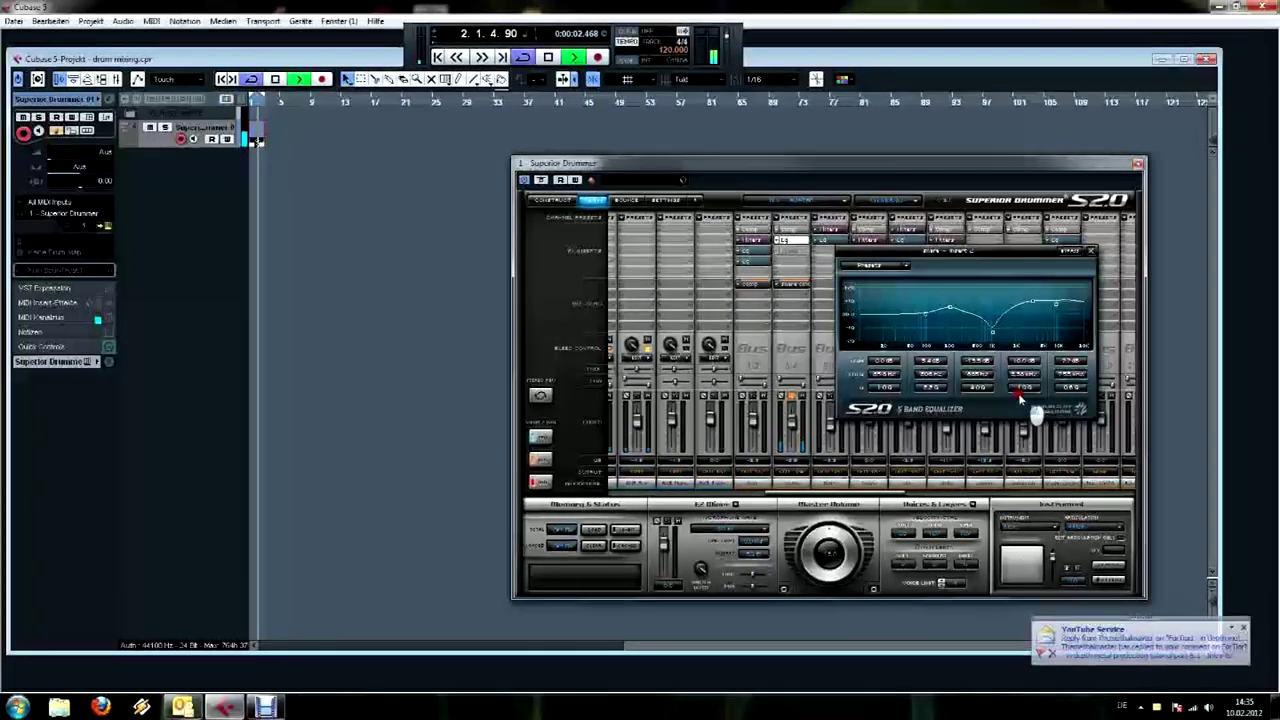
pyautogui.press('space')
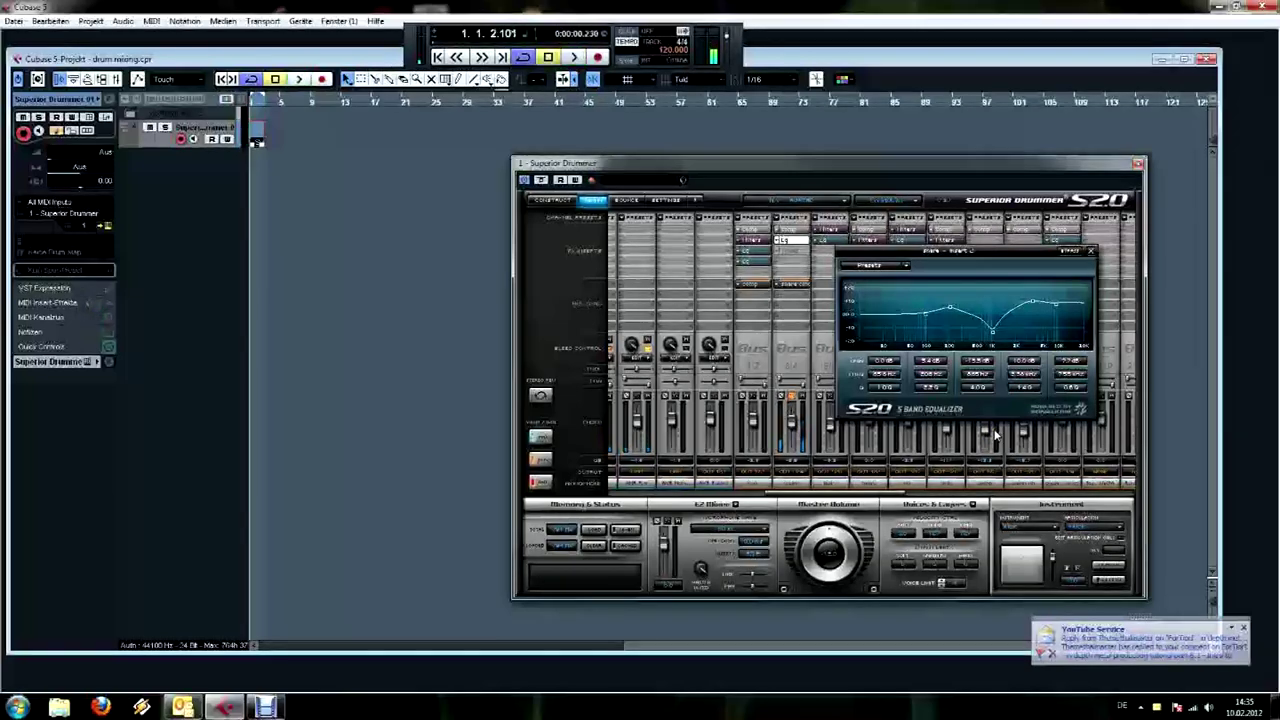
# Raise the snare bus transient shaper's Sustain, audition it on the beat, then close it
pyautogui.click(794, 253)
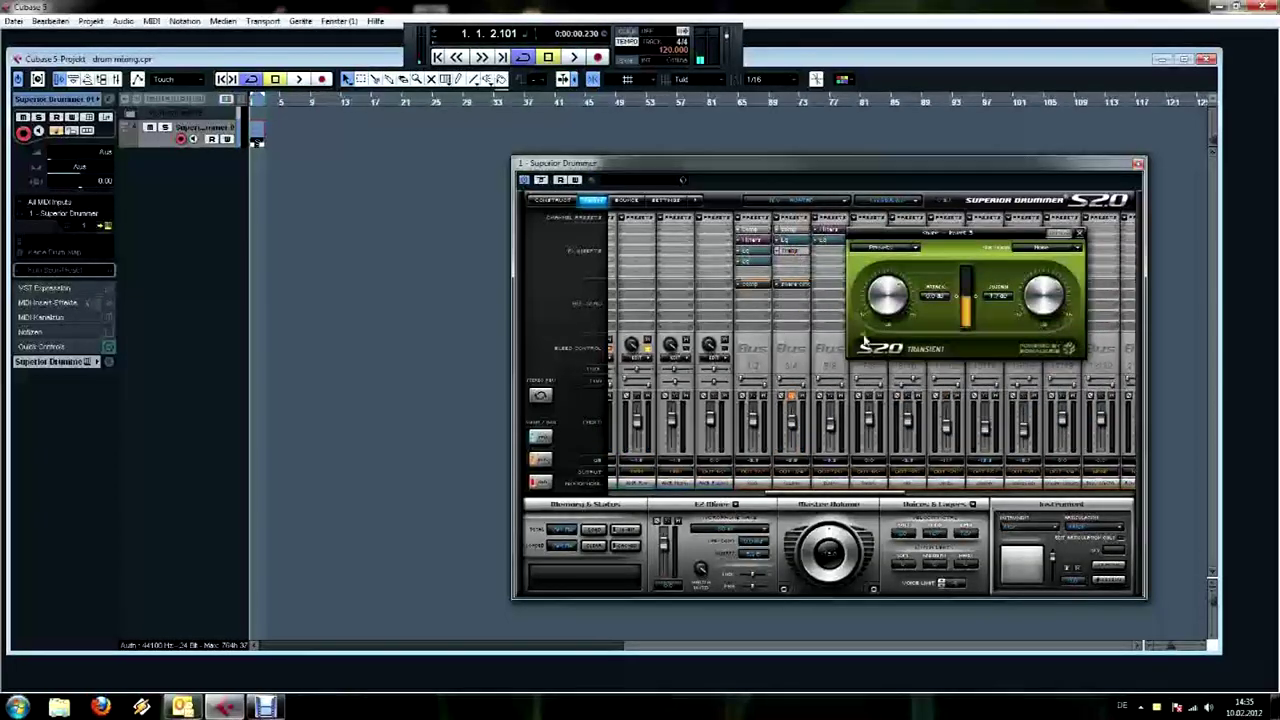
pyautogui.moveTo(999, 303); pyautogui.dragTo(1003, 312)
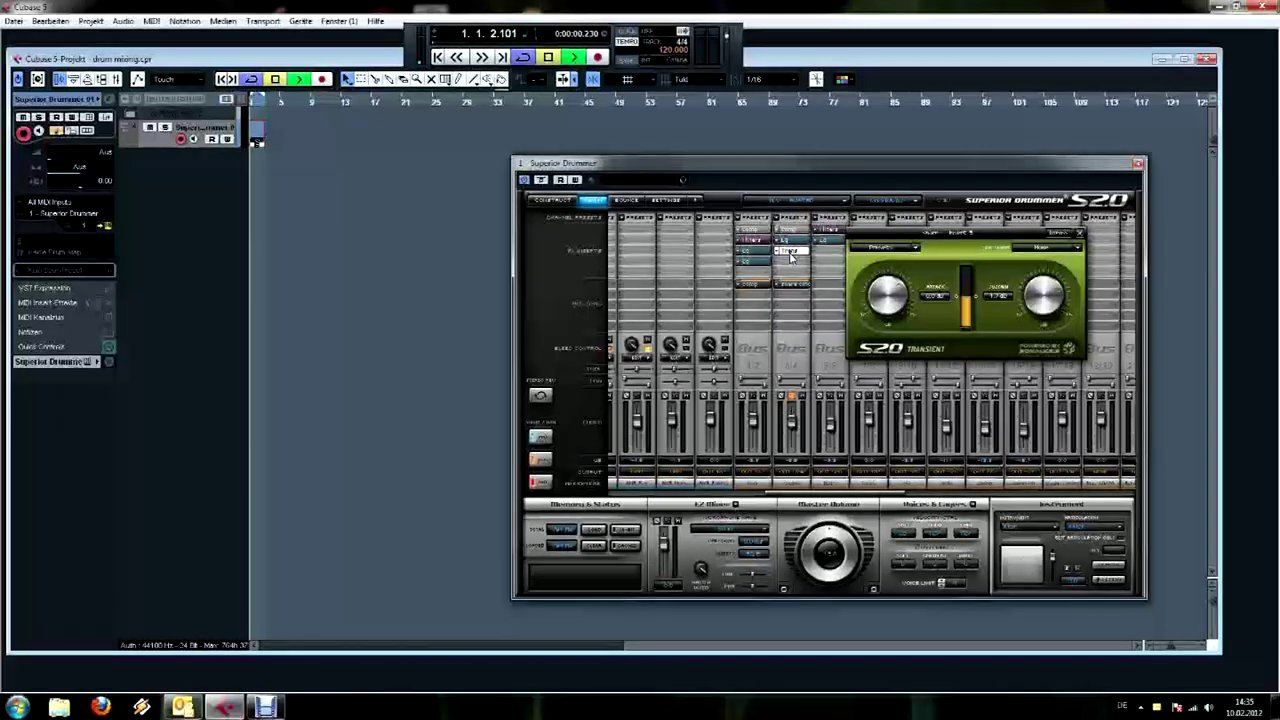
pyautogui.press('space')
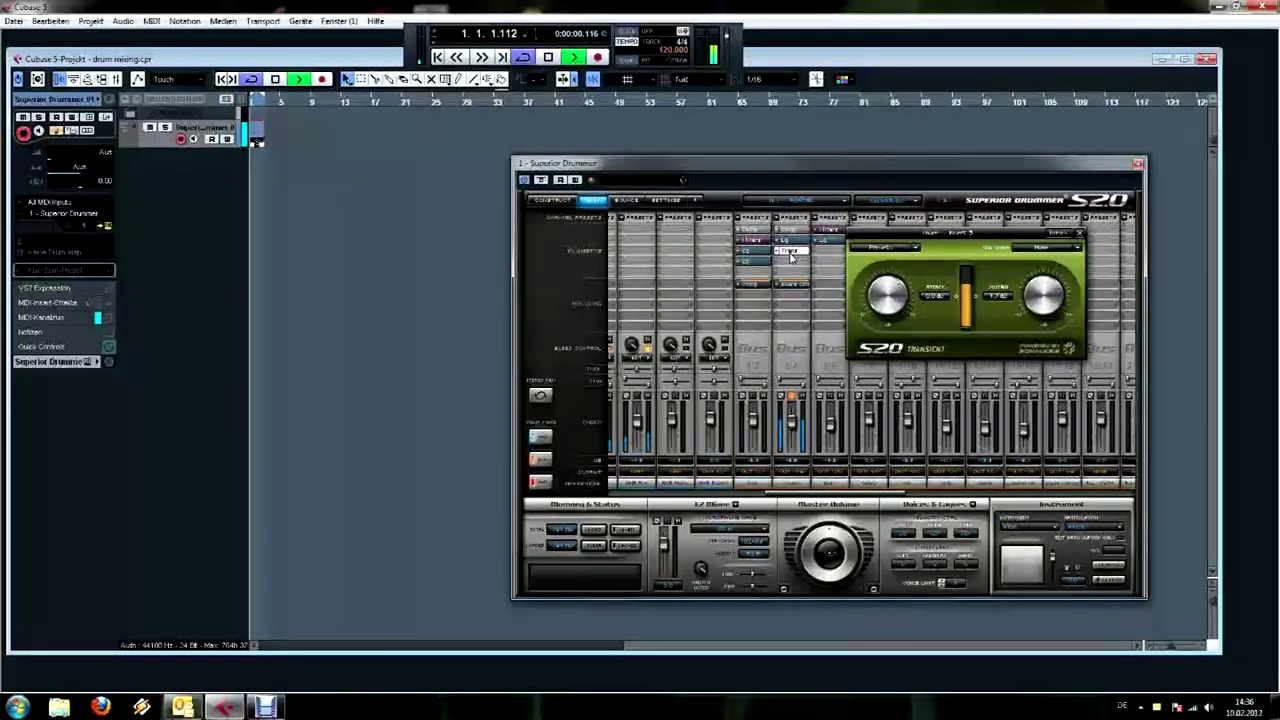
pyautogui.press('space')
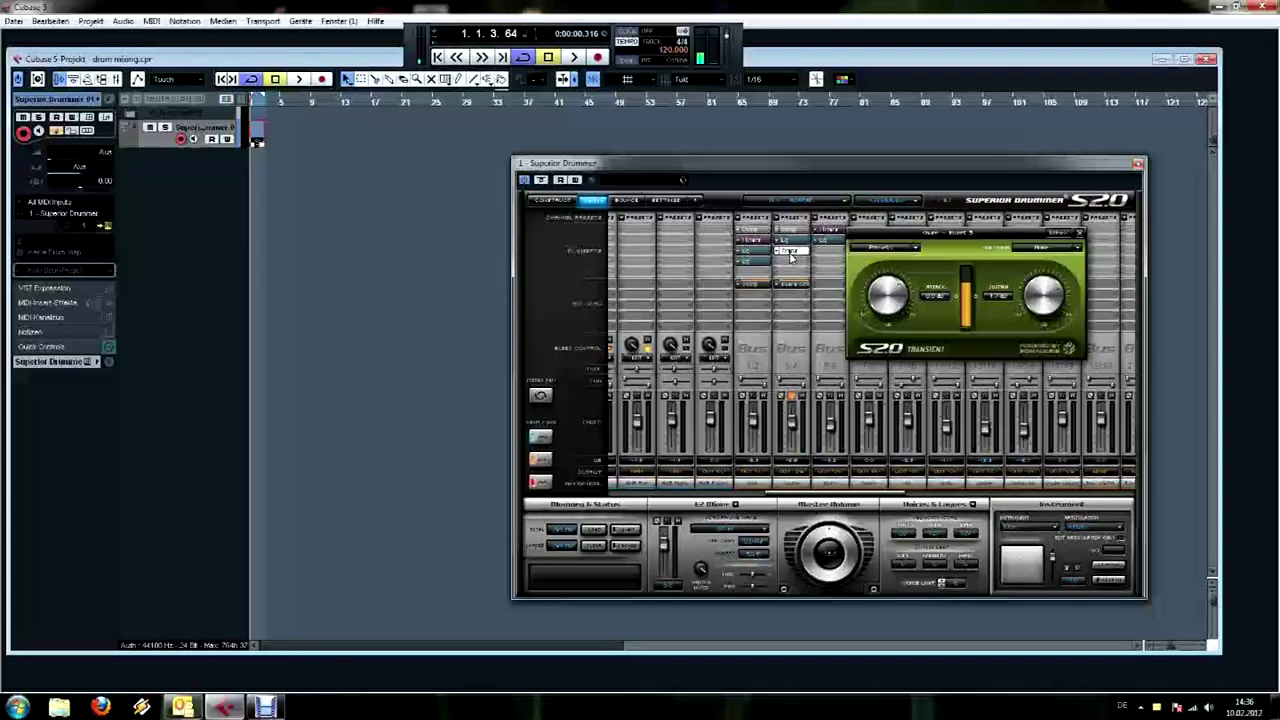
pyautogui.click(1079, 234)
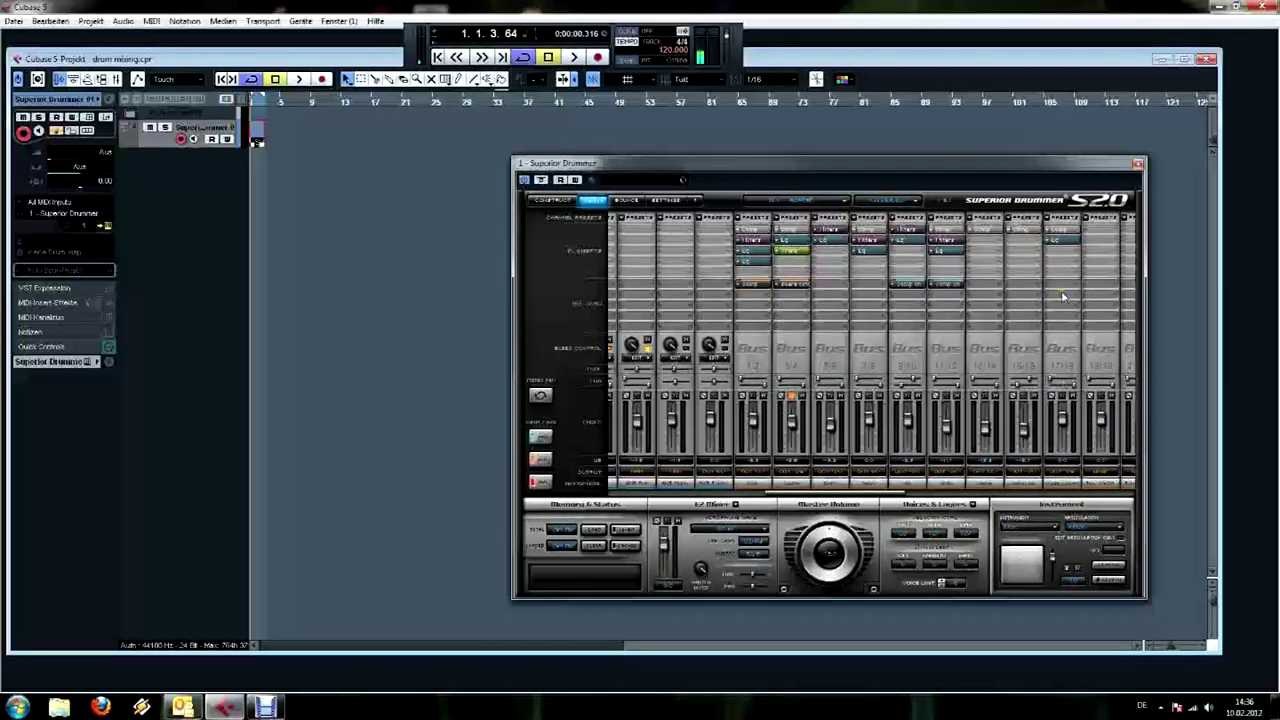
# Open a later bus's compressor, check the faders beside it, stop playback, and close it
pyautogui.click(1063, 231)
pyautogui.moveTo(684, 240); pyautogui.dragTo(814, 254)
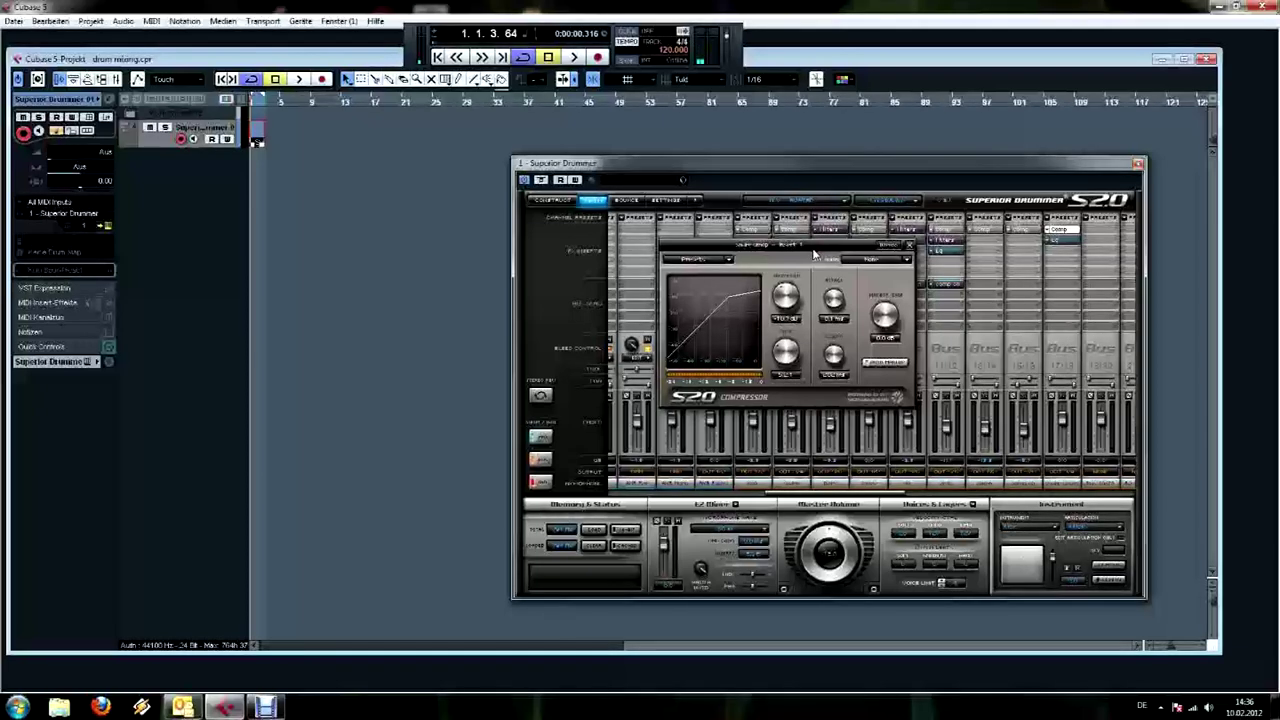
pyautogui.moveTo(815, 255); pyautogui.dragTo(878, 288)
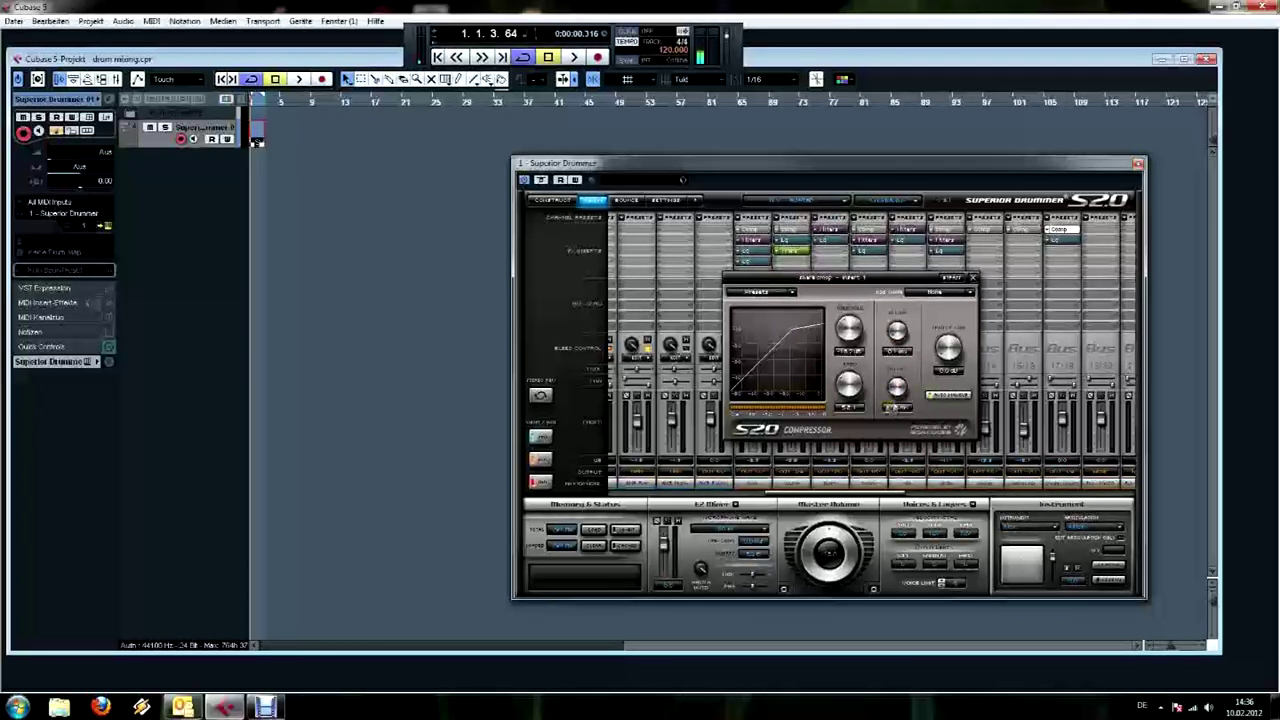
pyautogui.moveTo(828, 290); pyautogui.dragTo(880, 290)
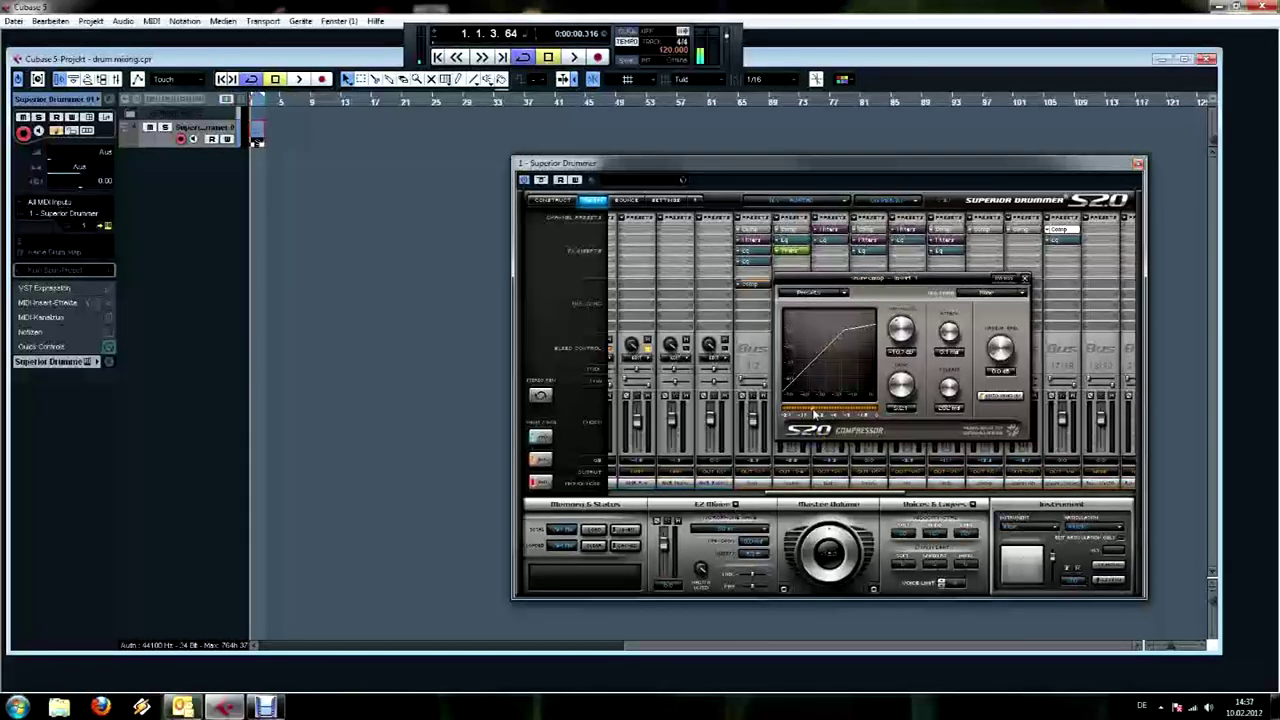
pyautogui.moveTo(970, 282); pyautogui.dragTo(911, 296)
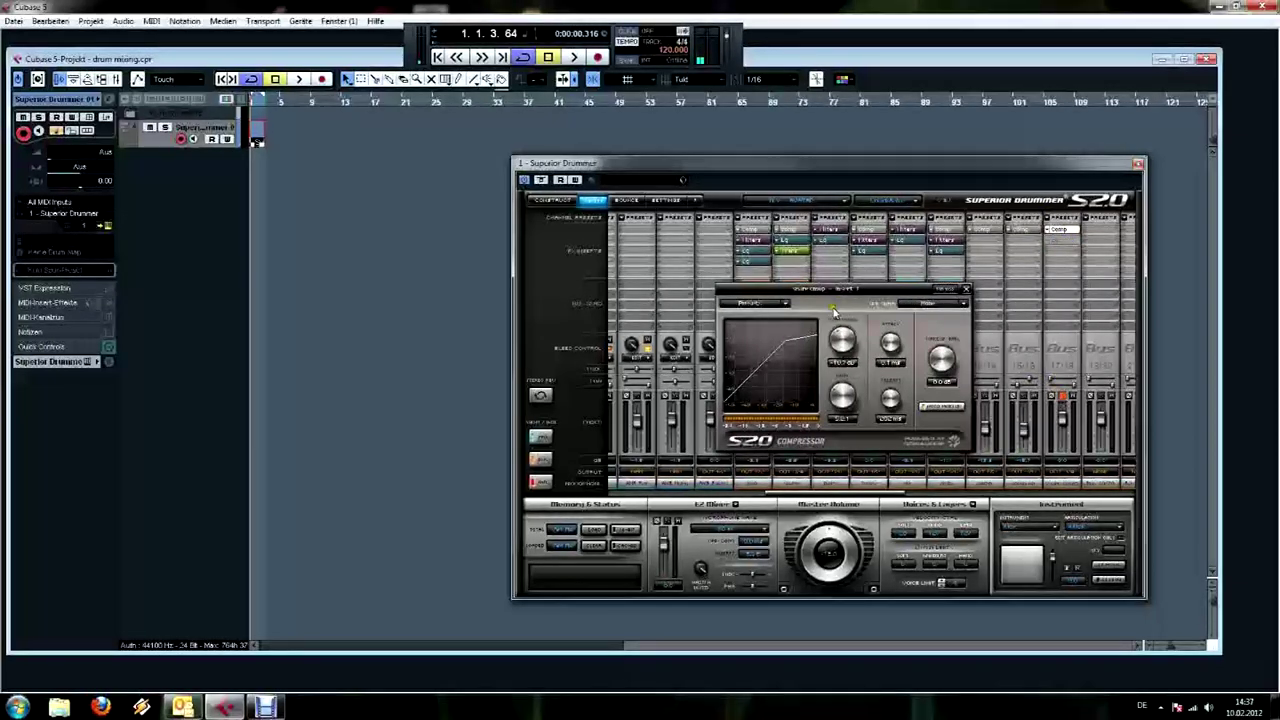
pyautogui.moveTo(835, 313); pyautogui.dragTo(930, 298)
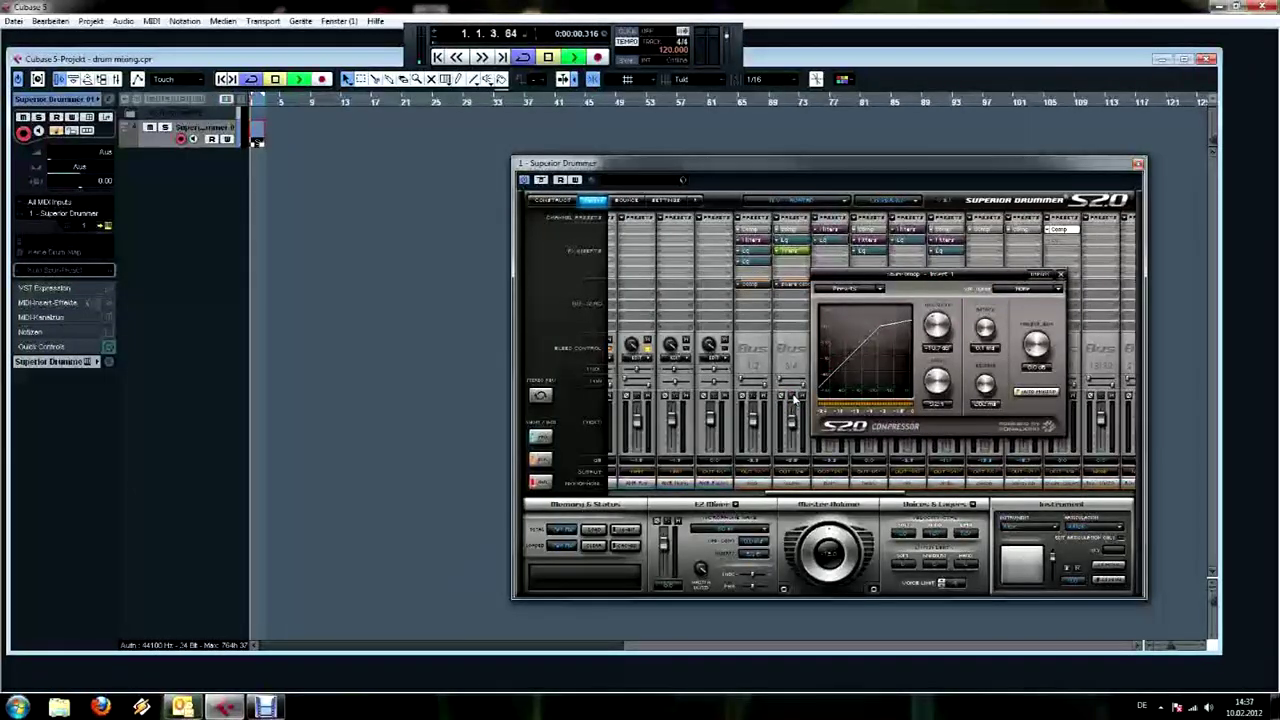
pyautogui.moveTo(955, 280); pyautogui.dragTo(900, 266)
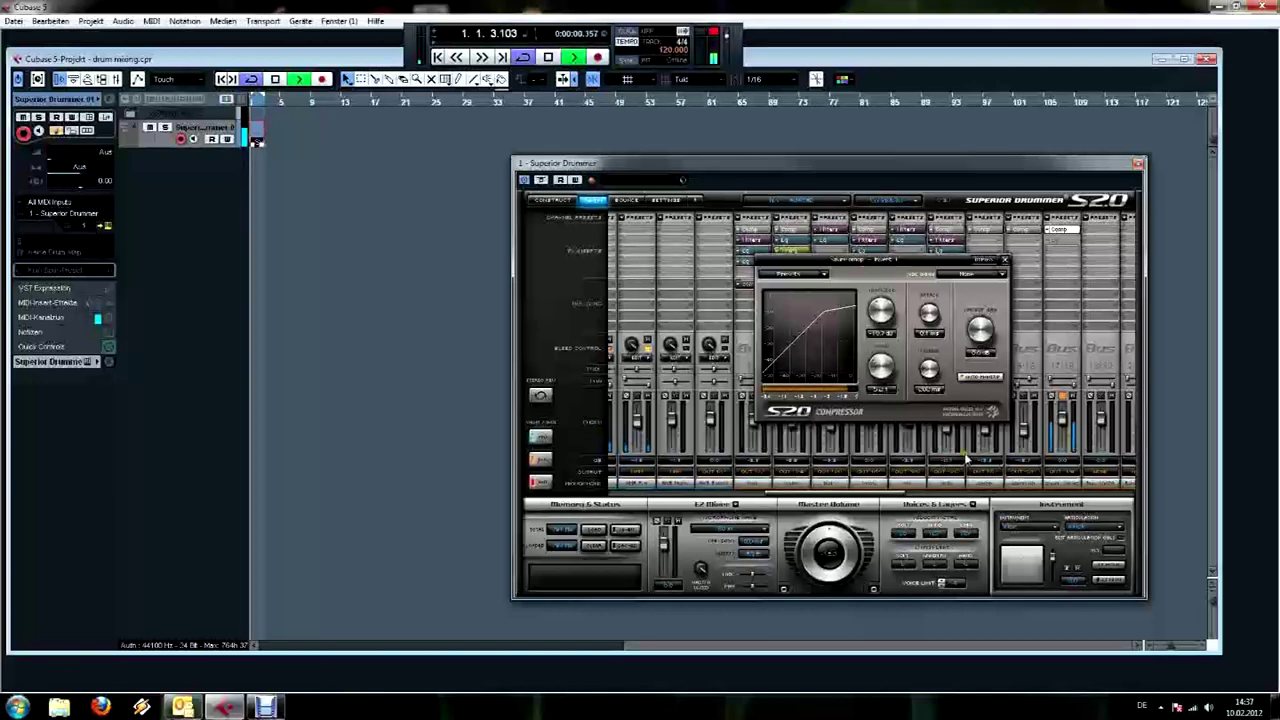
pyautogui.press('space')
pyautogui.moveTo(919, 262); pyautogui.dragTo(872, 294)
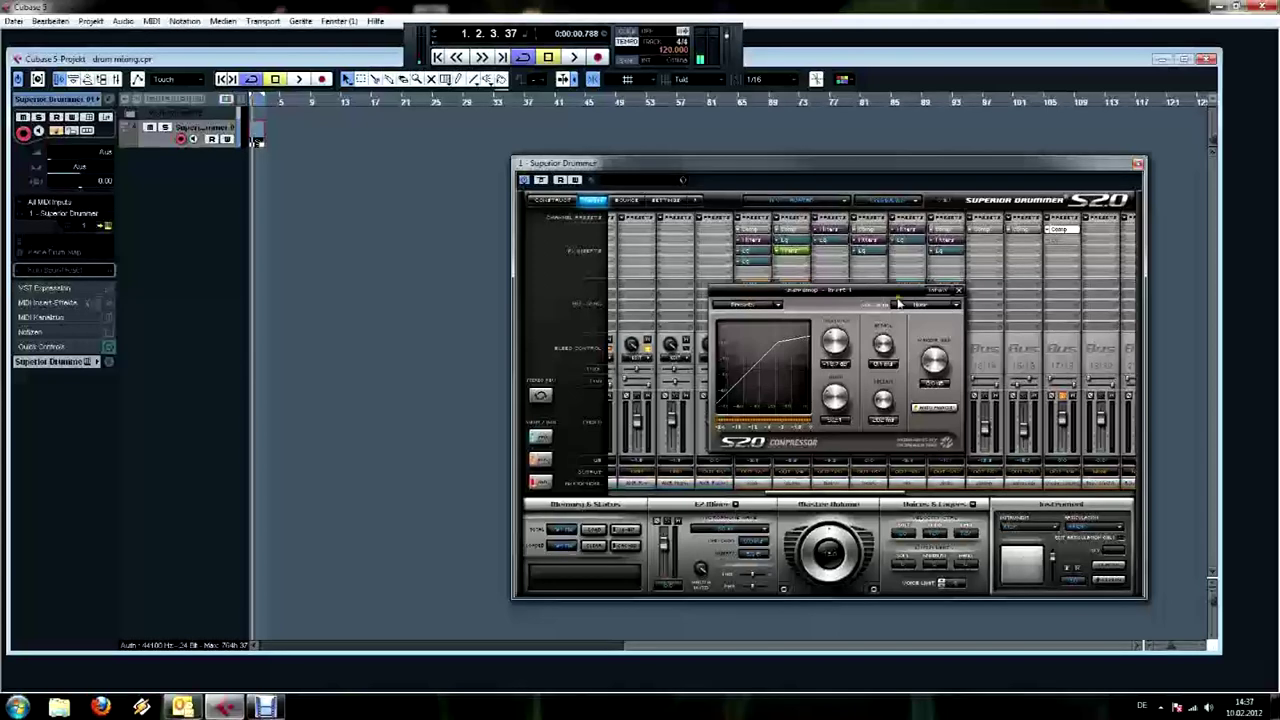
pyautogui.click(958, 290)
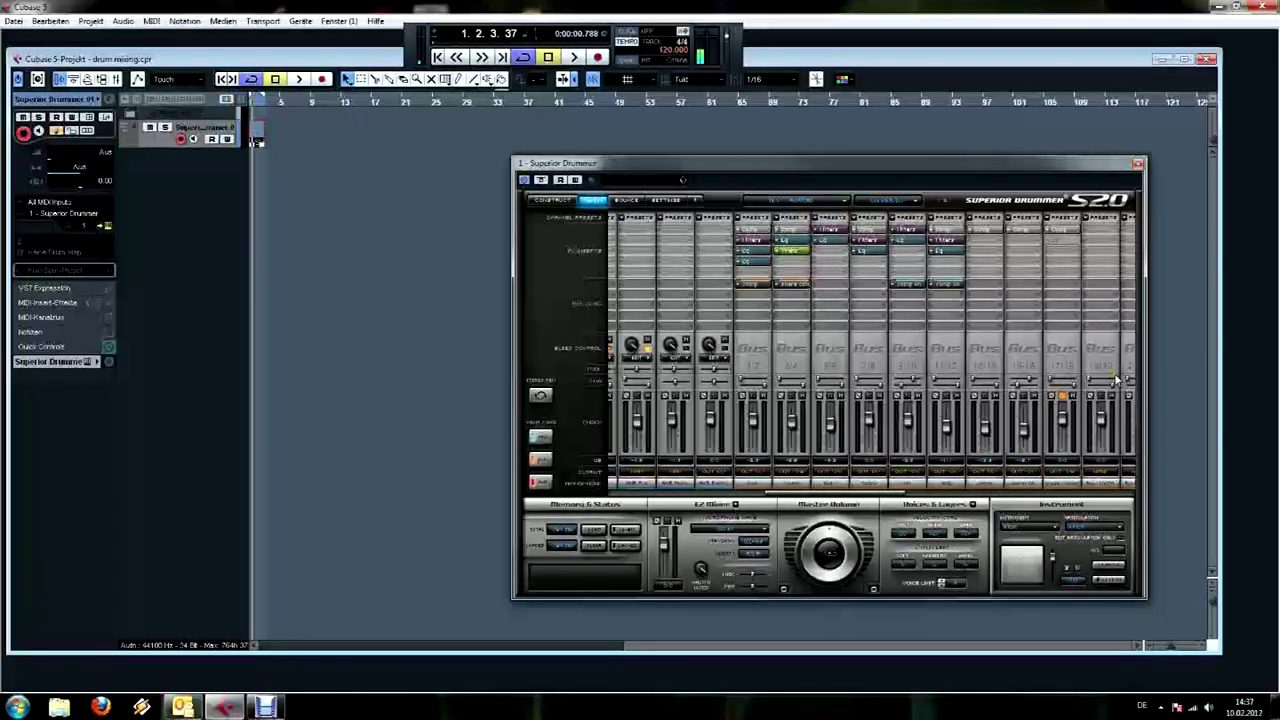
# Turn on the second bus strip's orange toggle and play the drum pattern through the mixer
pyautogui.click(1062, 398)
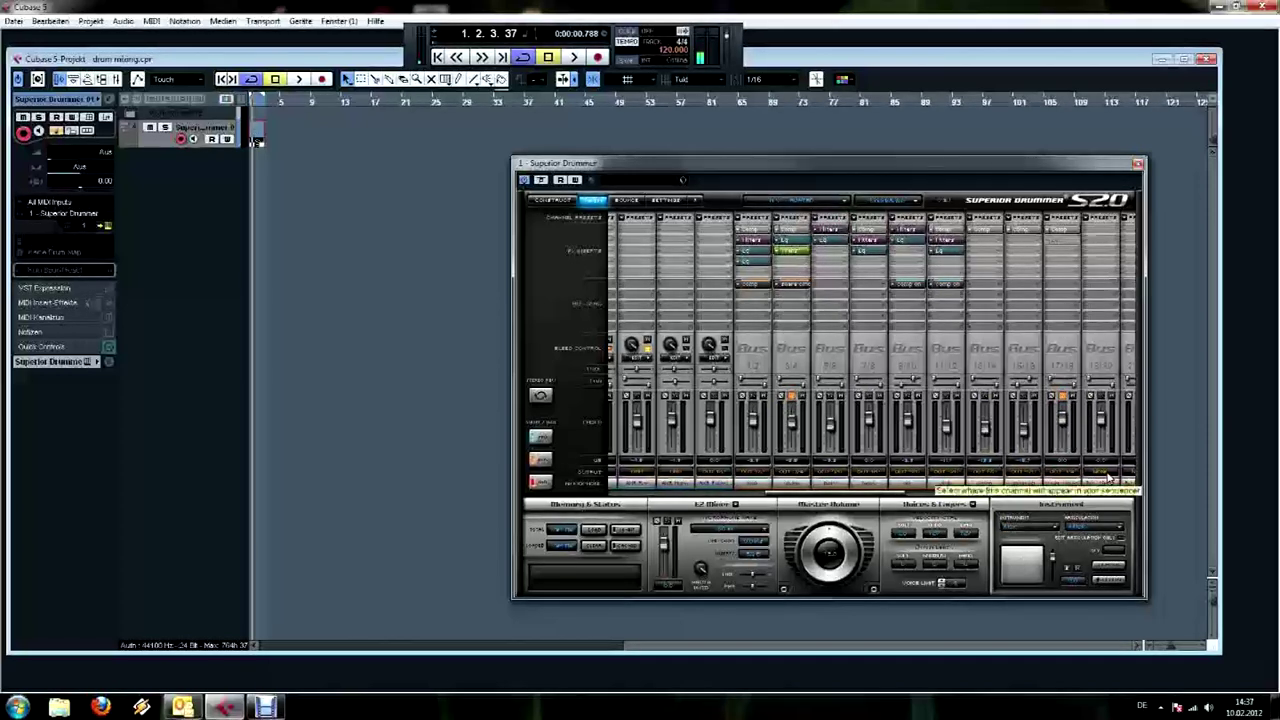
pyautogui.press('space')
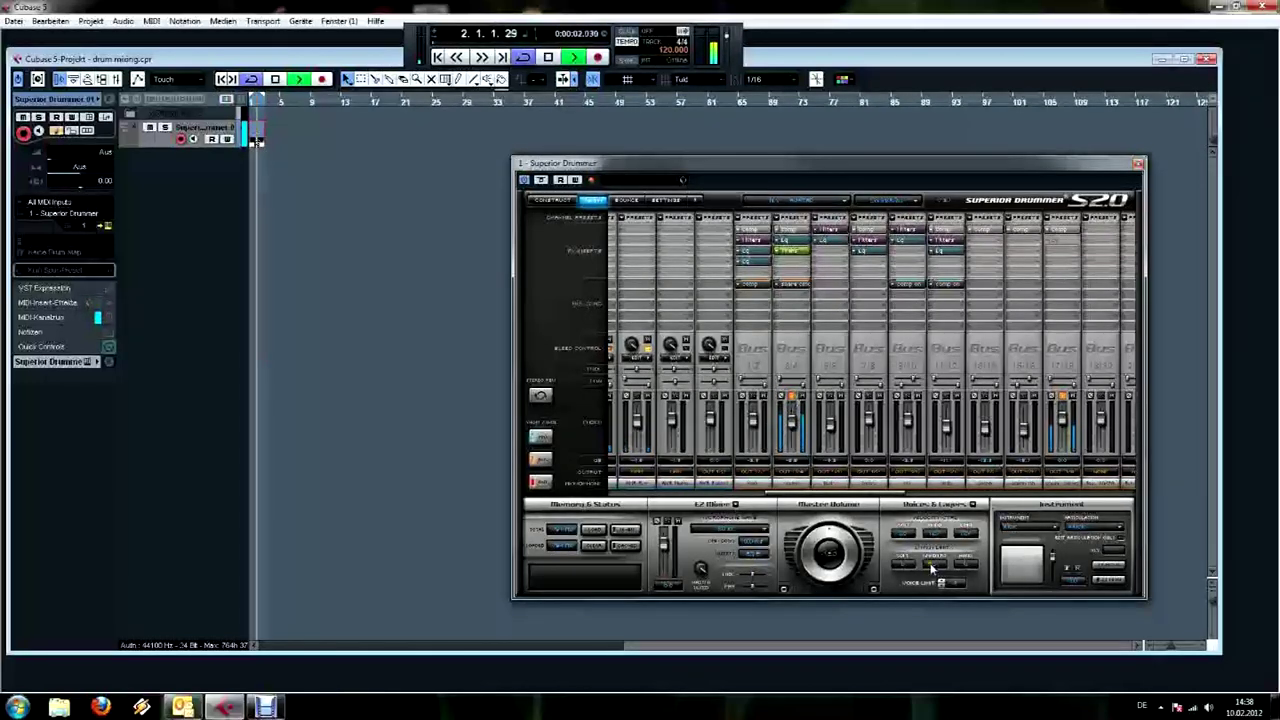
pyautogui.press('space')
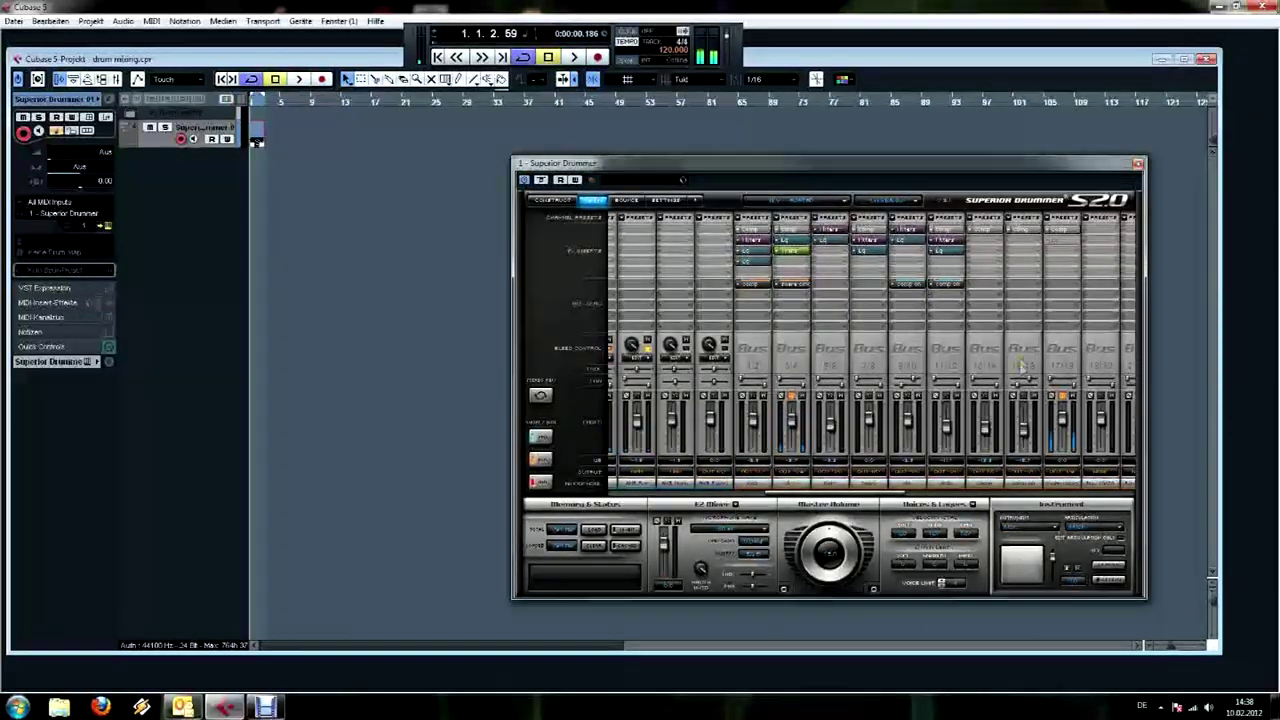
# Open the bus's 5-band EQ and drag its mid node down to deepen the cut
pyautogui.click(1058, 240)
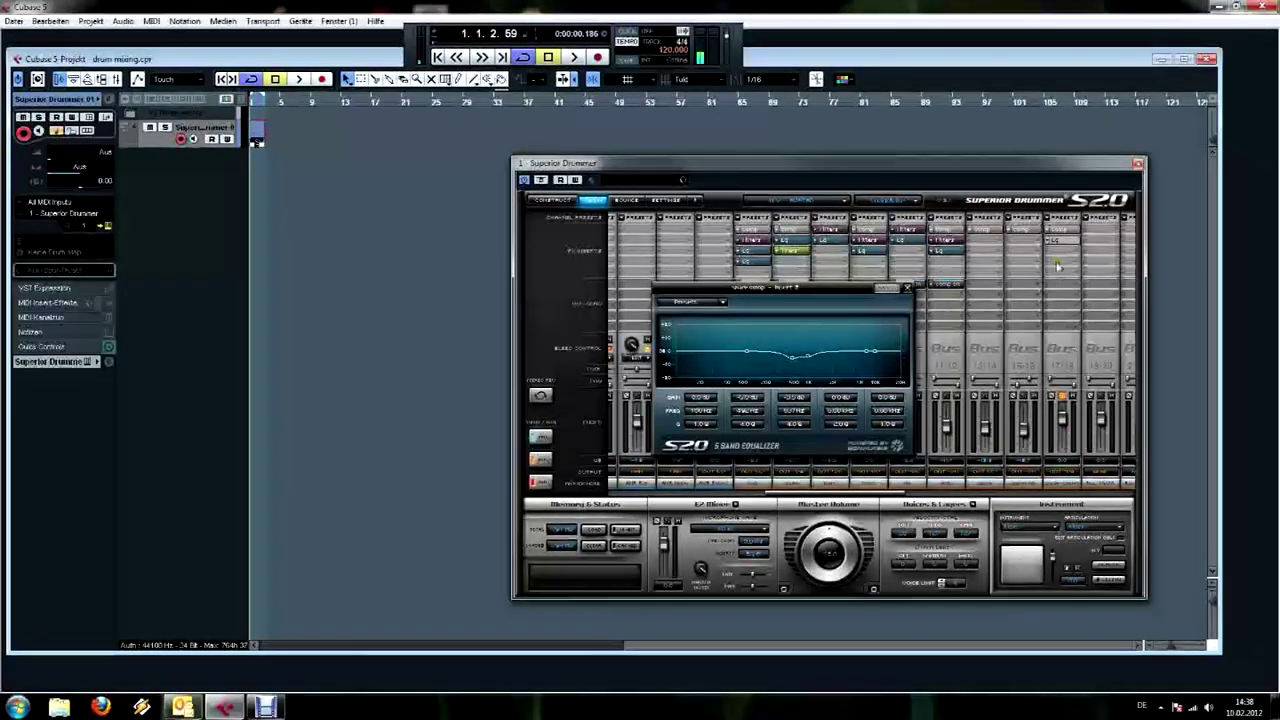
pyautogui.moveTo(831, 289); pyautogui.dragTo(845, 285)
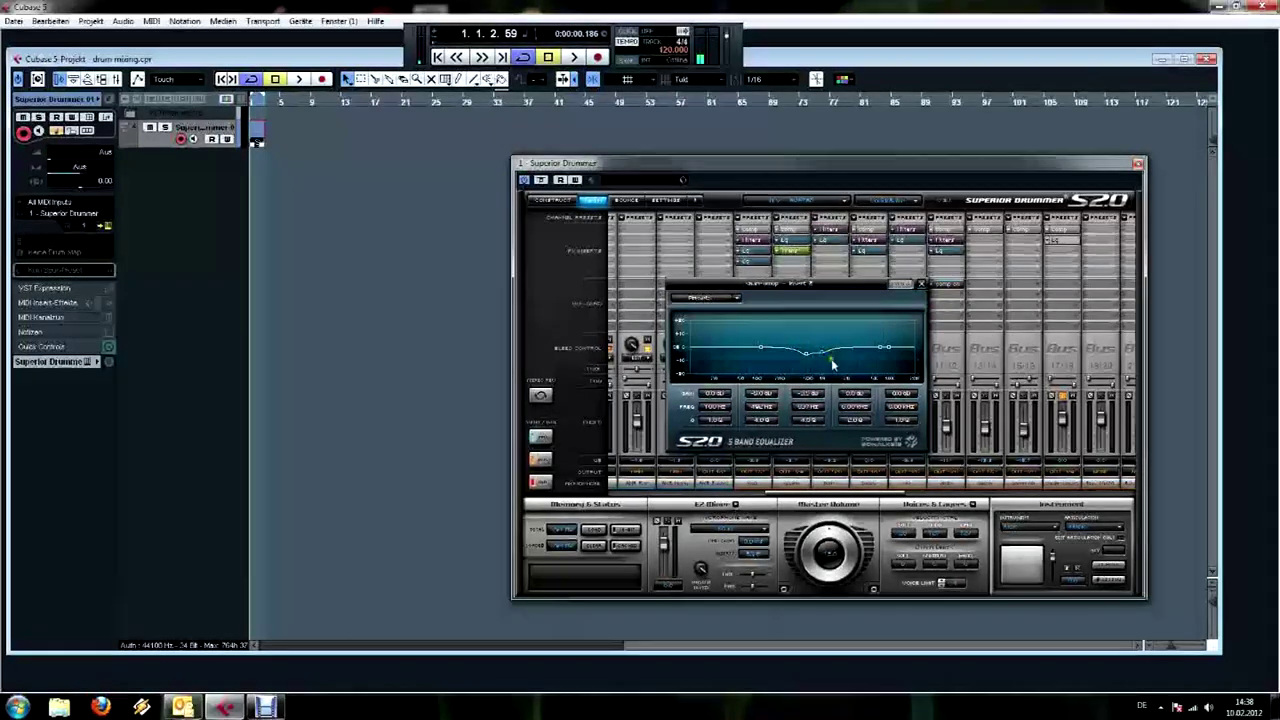
pyautogui.moveTo(808, 353); pyautogui.dragTo(813, 364)
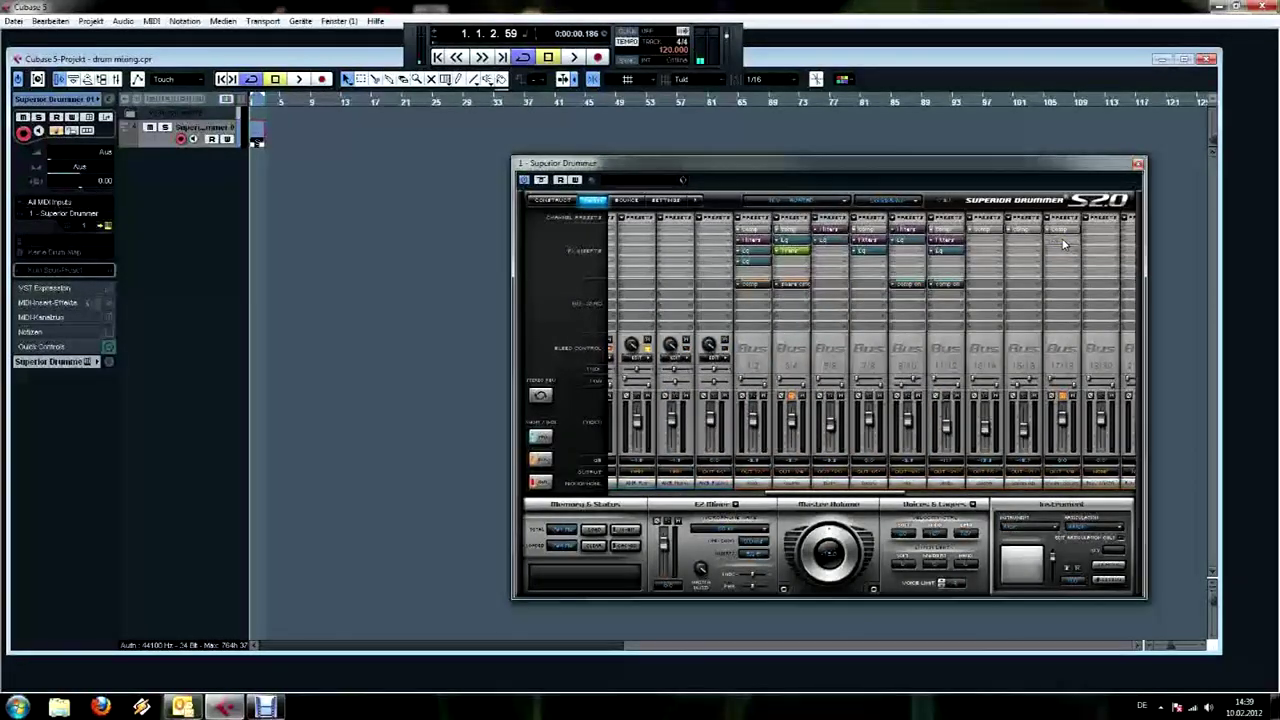
pyautogui.press('space')
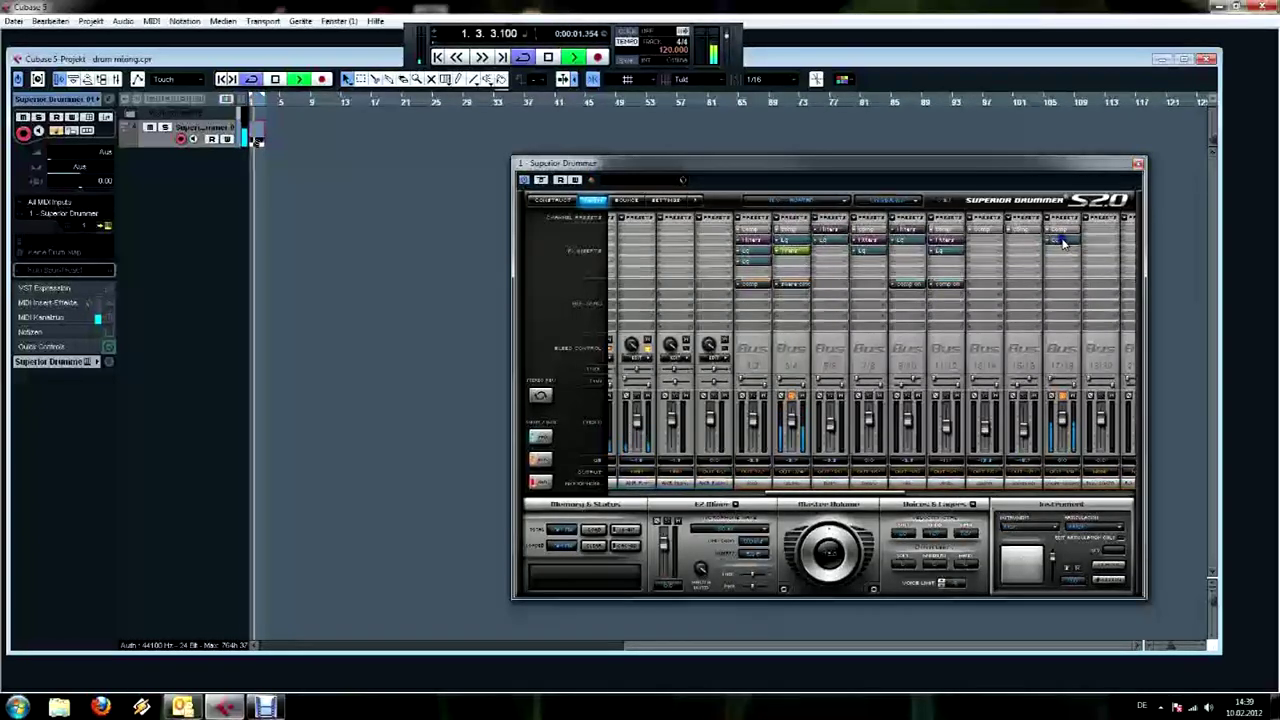
pyautogui.press('space')
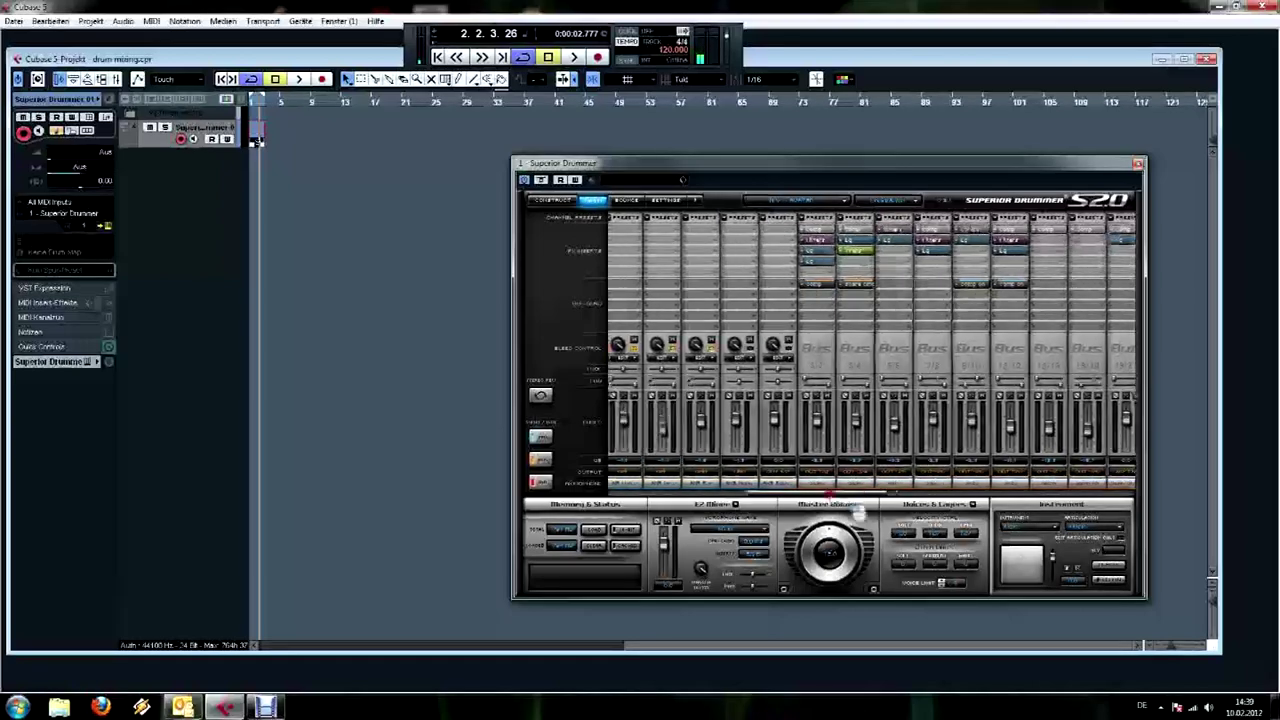
pyautogui.moveTo(785, 500); pyautogui.dragTo(713, 503)
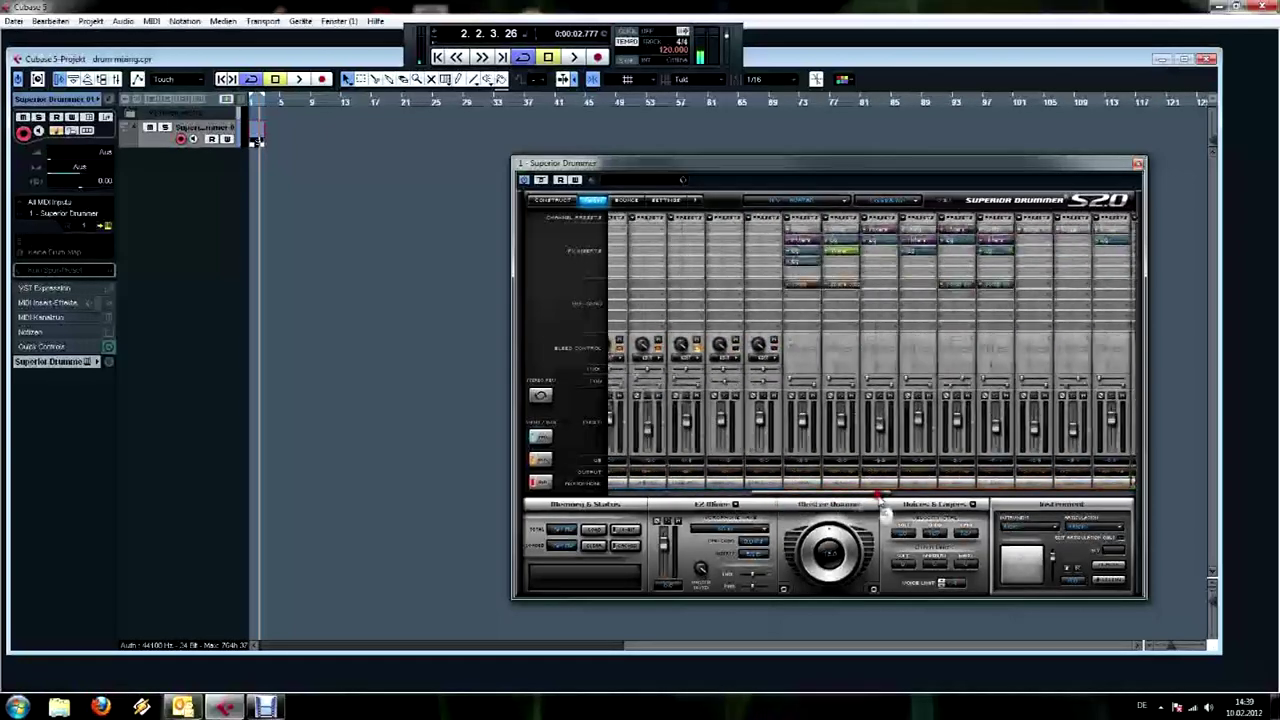
pyautogui.moveTo(878, 494); pyautogui.dragTo(905, 494)
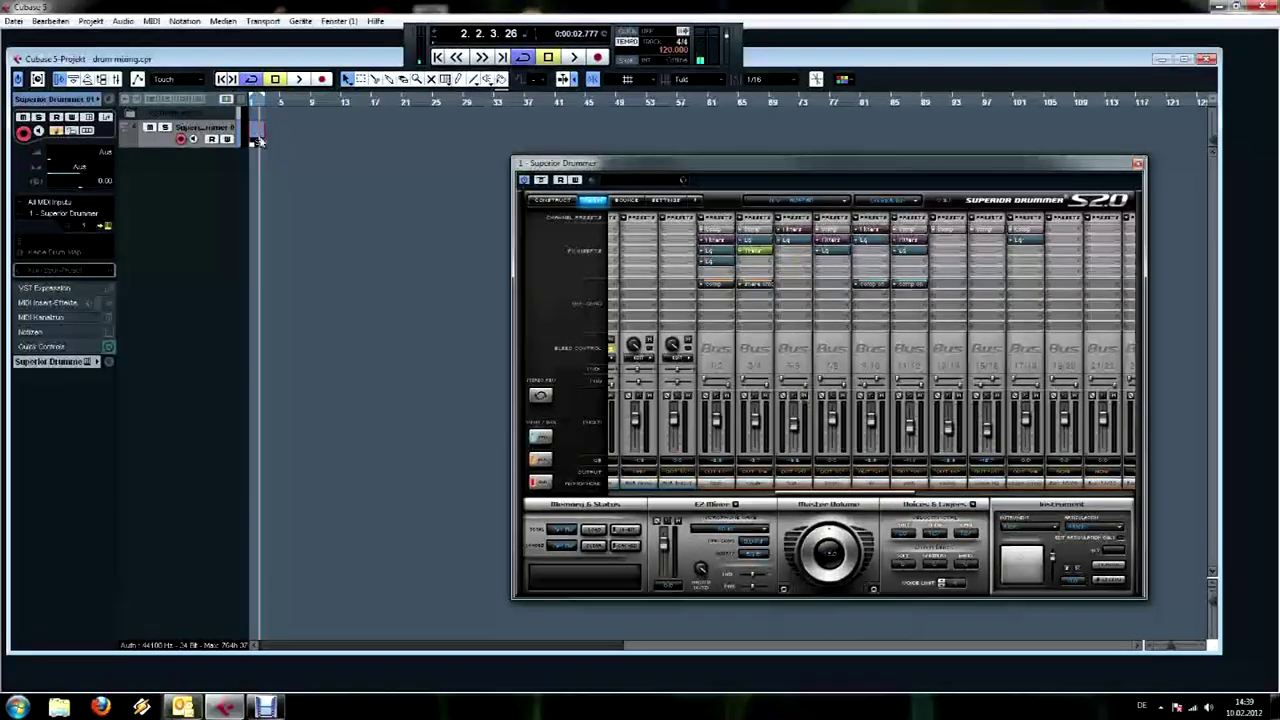
pyautogui.doubleClick(257, 140)
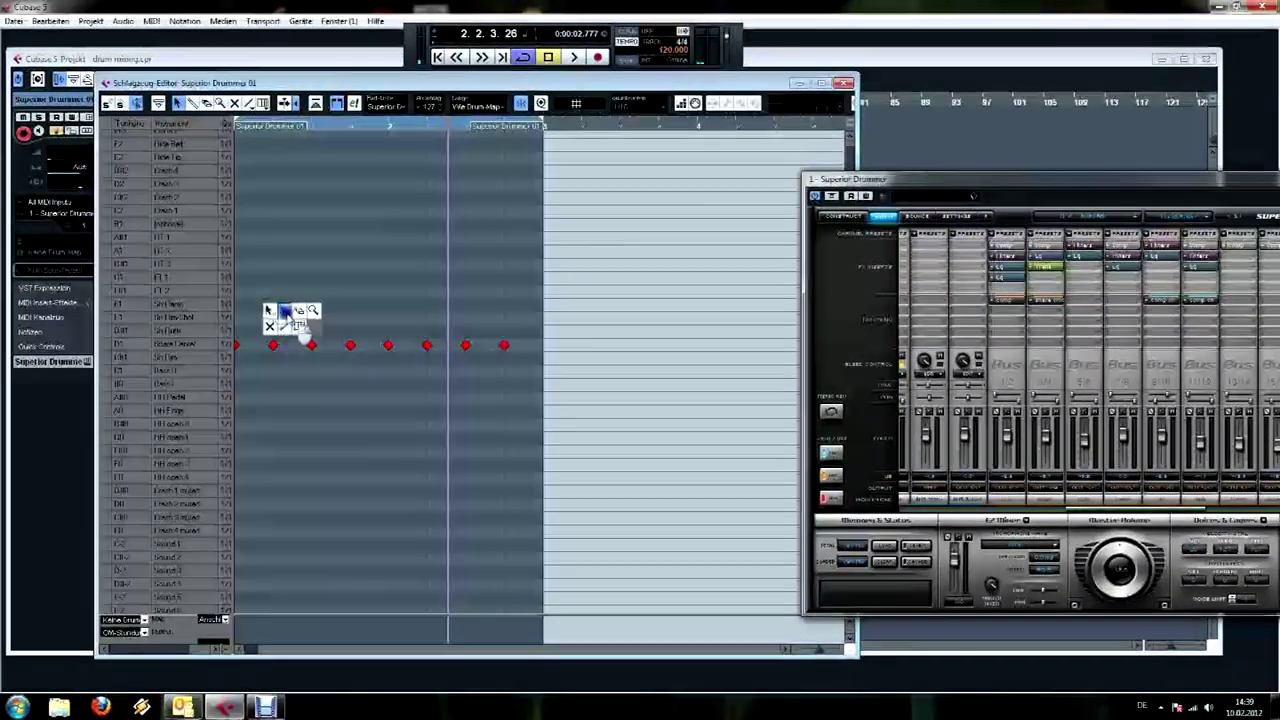
# Delete two Snare Center hits and set the project tempo to 110
pyautogui.click(311, 345)
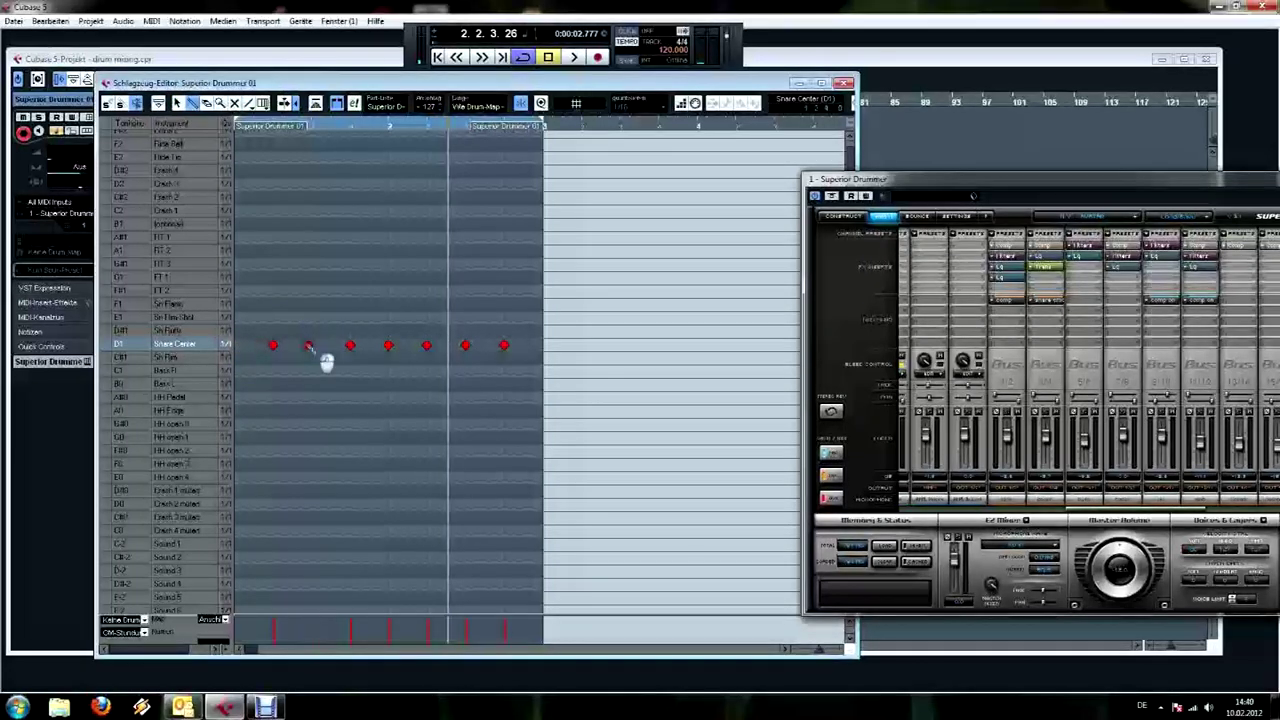
pyautogui.click(465, 345)
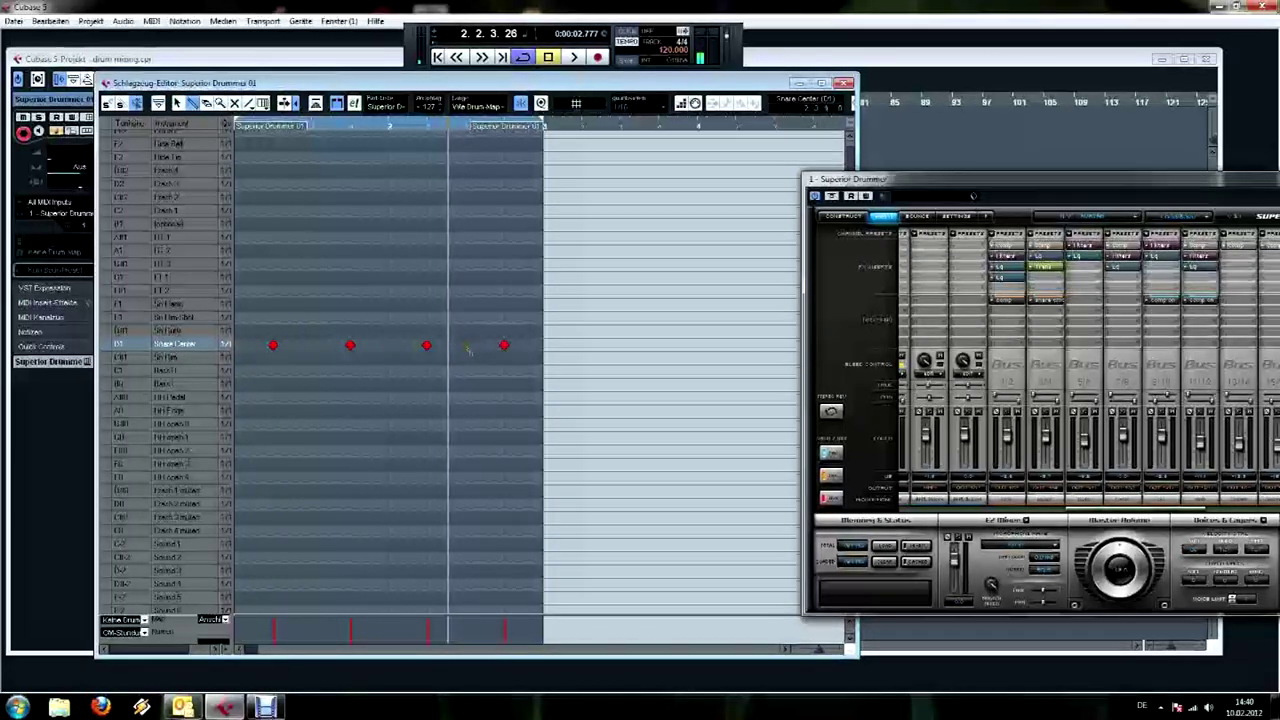
pyautogui.doubleClick(670, 50)
pyautogui.press('Return')
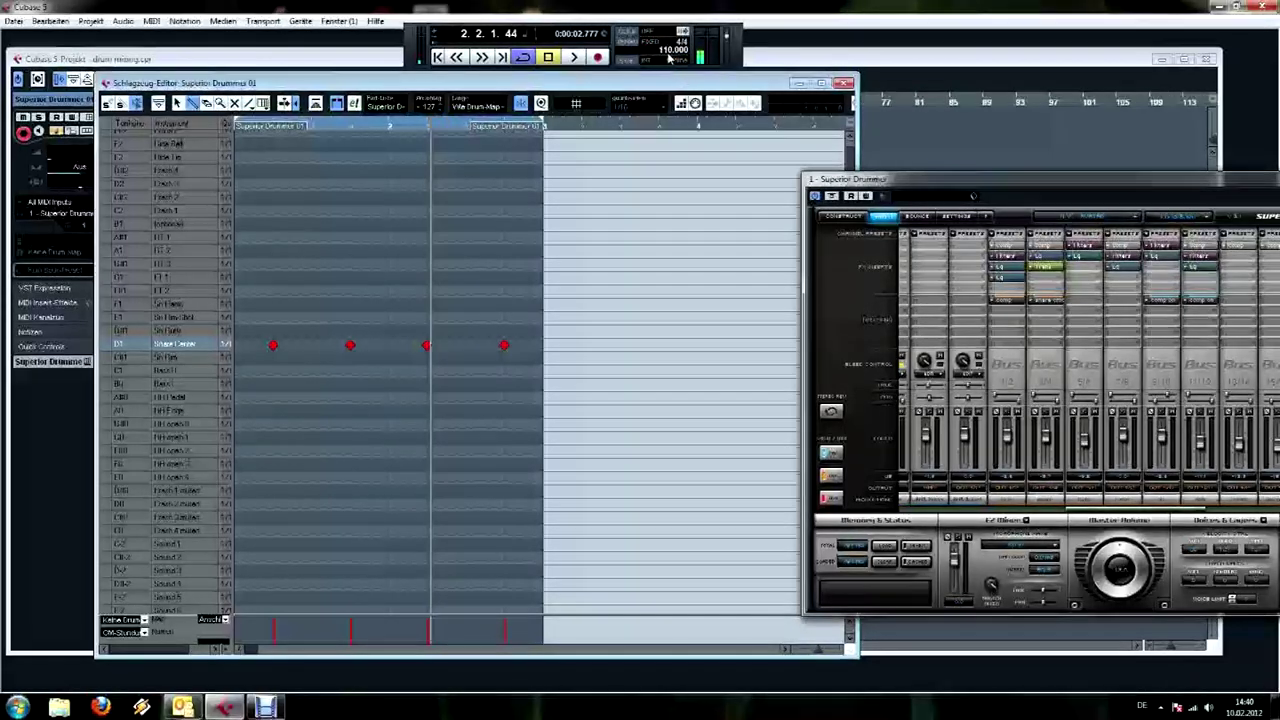
# Add kick hits in the Bass R, B0 and C1 rows across the pattern
pyautogui.click(240, 375)
pyautogui.click(292, 385)
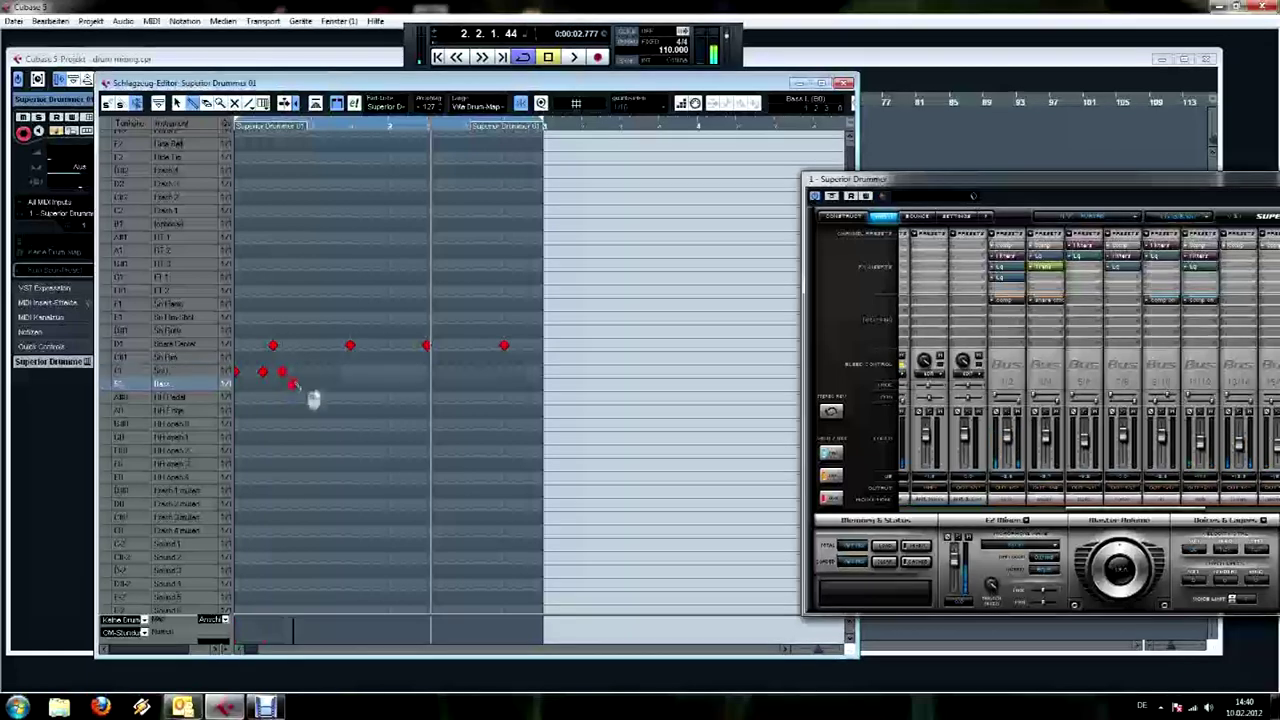
pyautogui.click(320, 372)
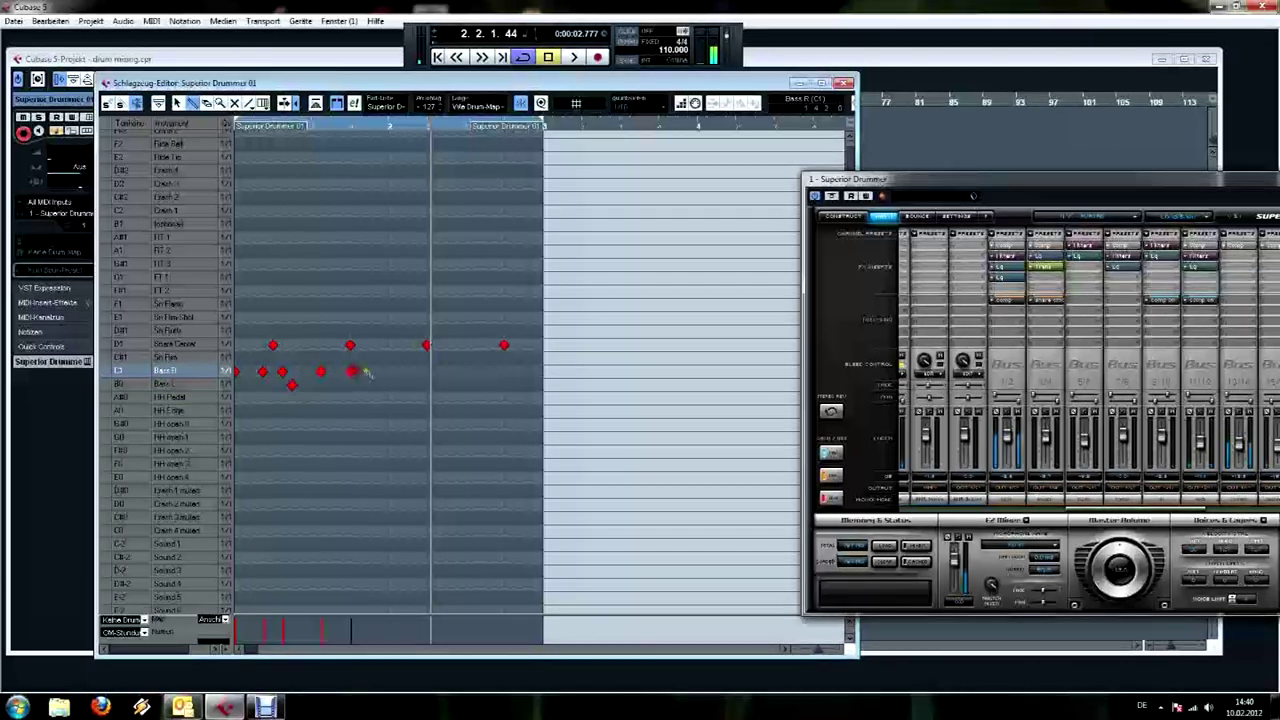
pyautogui.click(399, 372)
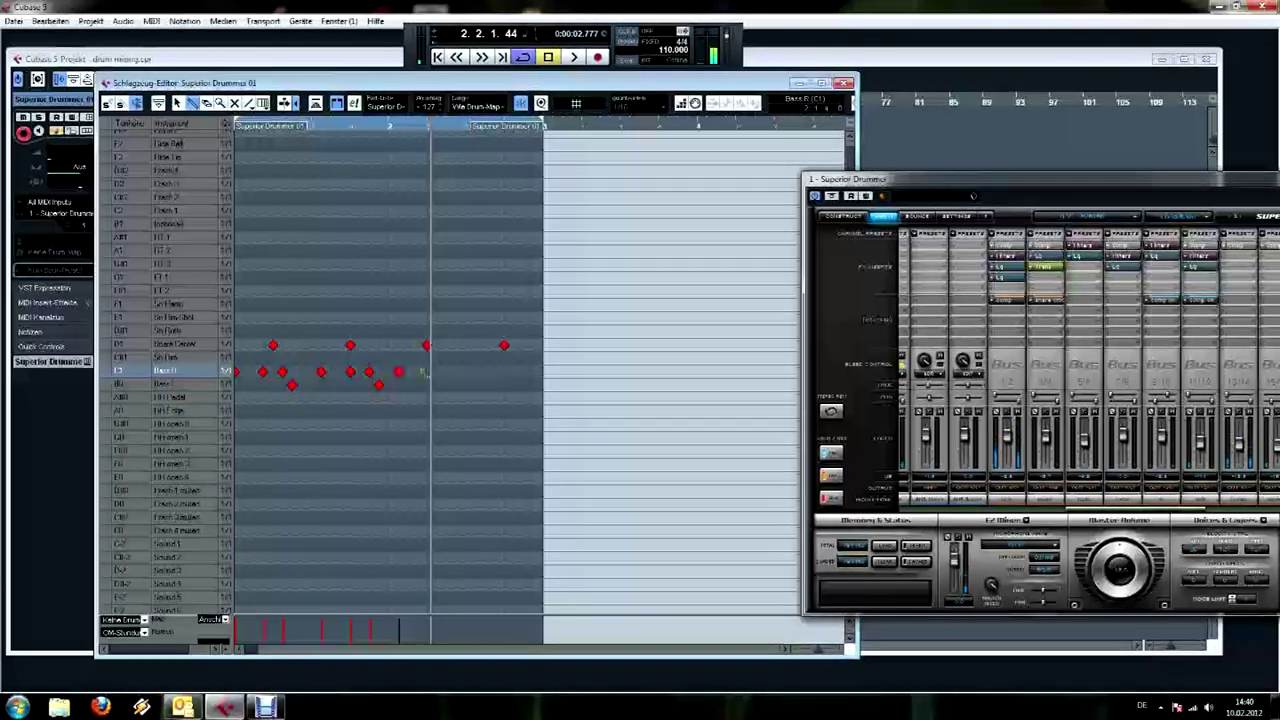
pyautogui.click(476, 372)
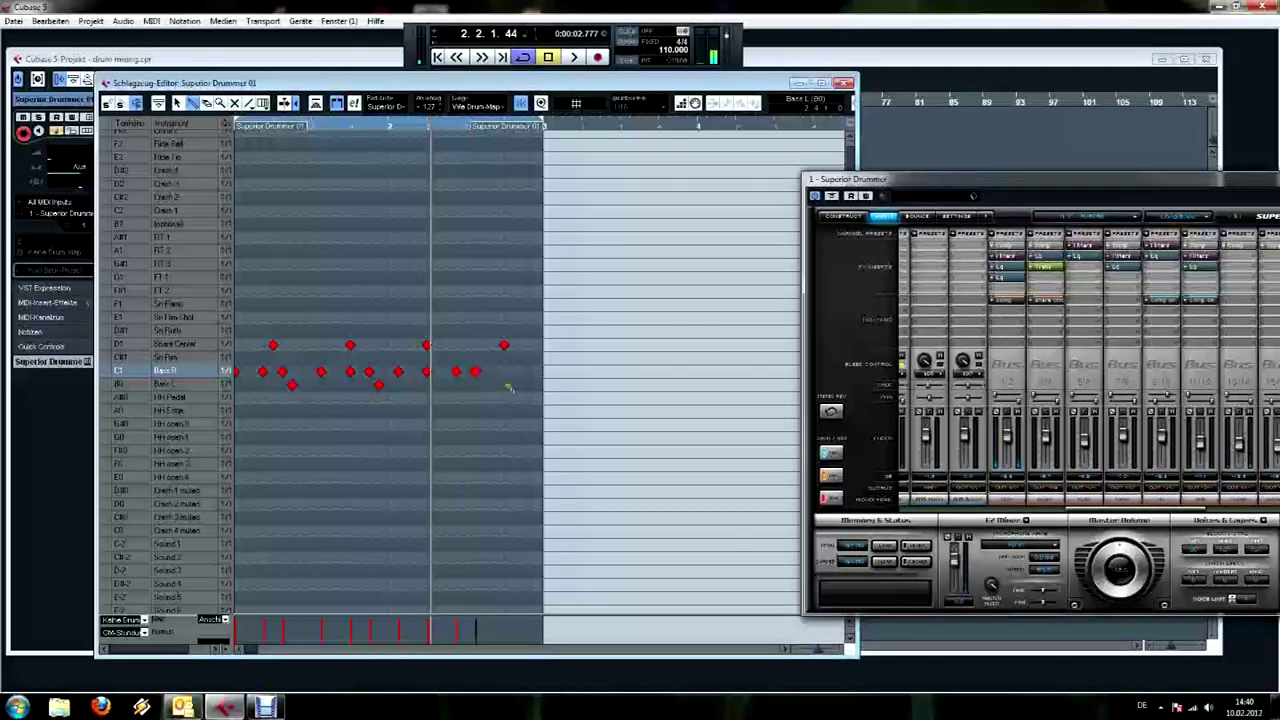
pyautogui.click(494, 385)
pyautogui.click(504, 372)
pyautogui.click(514, 385)
pyautogui.click(524, 372)
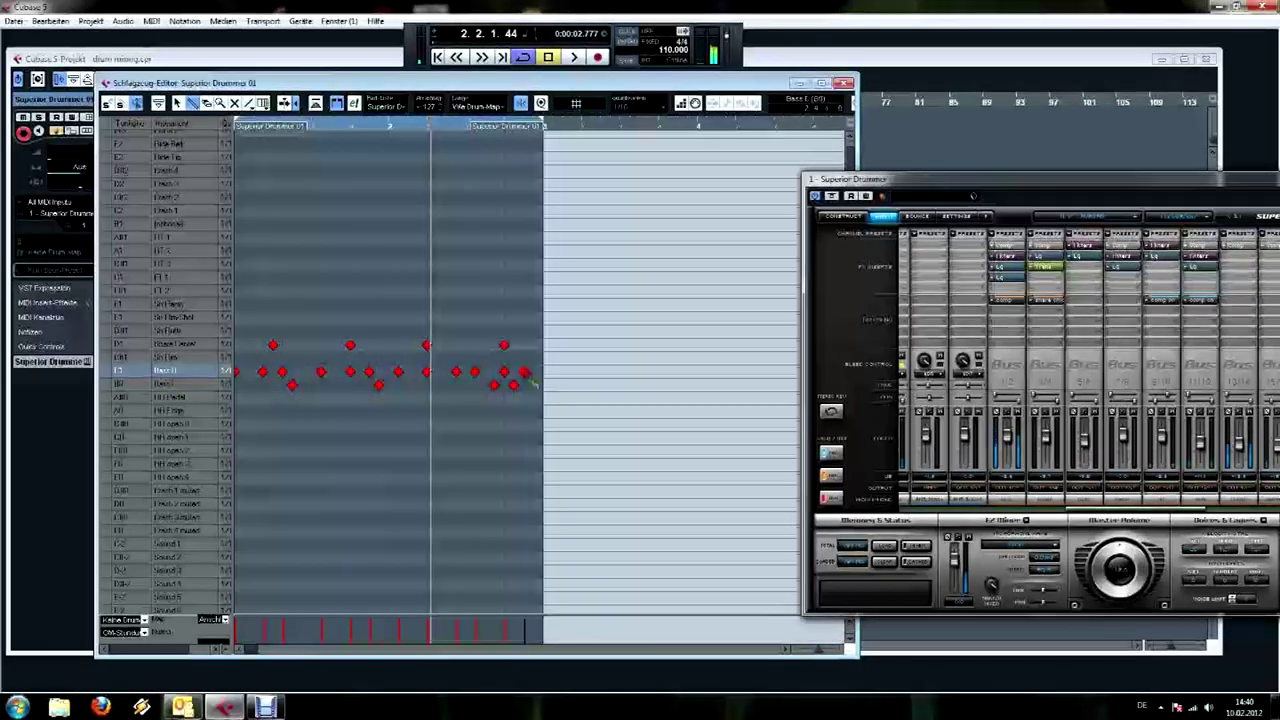
# Add four open hi-hat hits in the HH open 4 row, nudging one slightly earlier
pyautogui.click(236, 477)
pyautogui.click(273, 477)
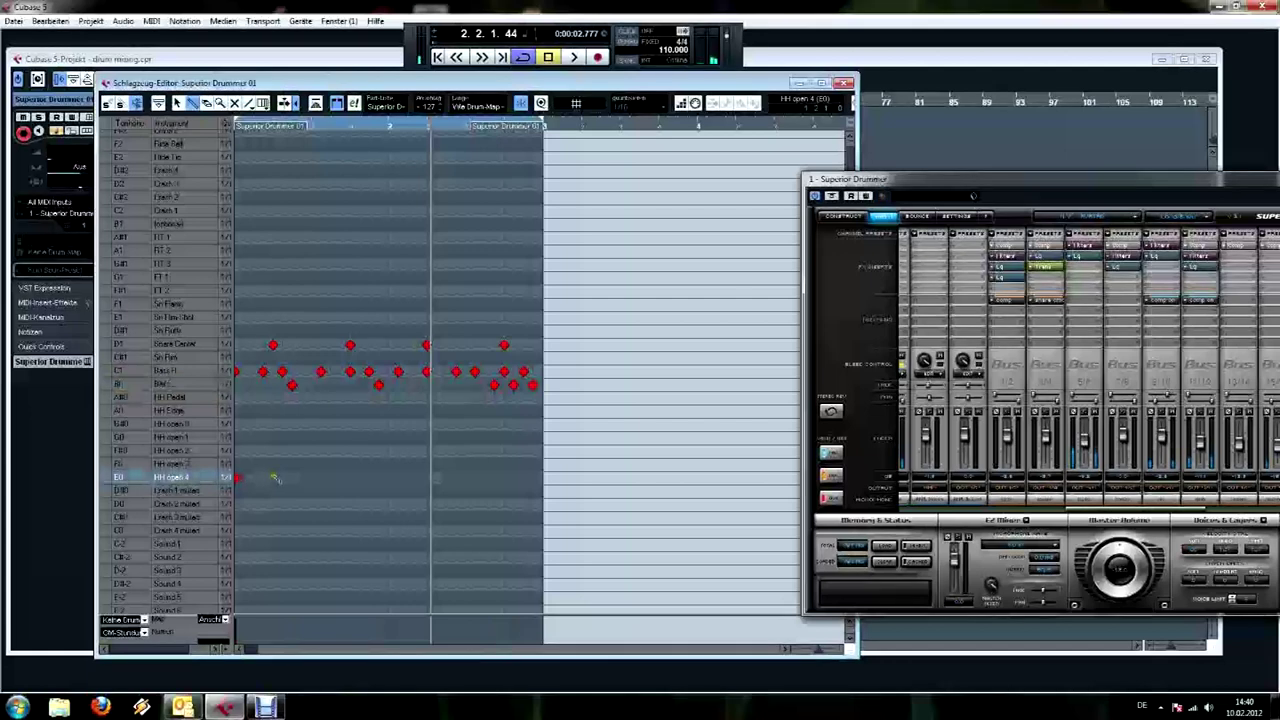
pyautogui.click(306, 479)
pyautogui.moveTo(328, 479); pyautogui.dragTo(319, 479)
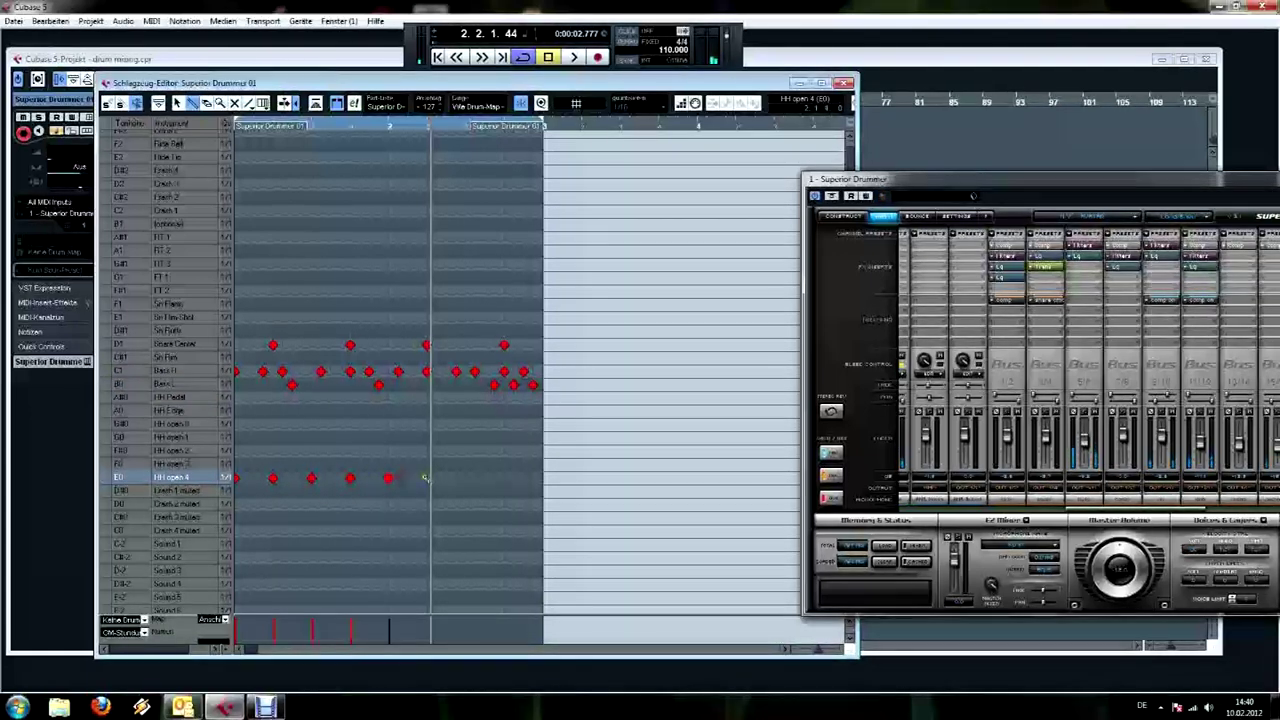
pyautogui.click(504, 479)
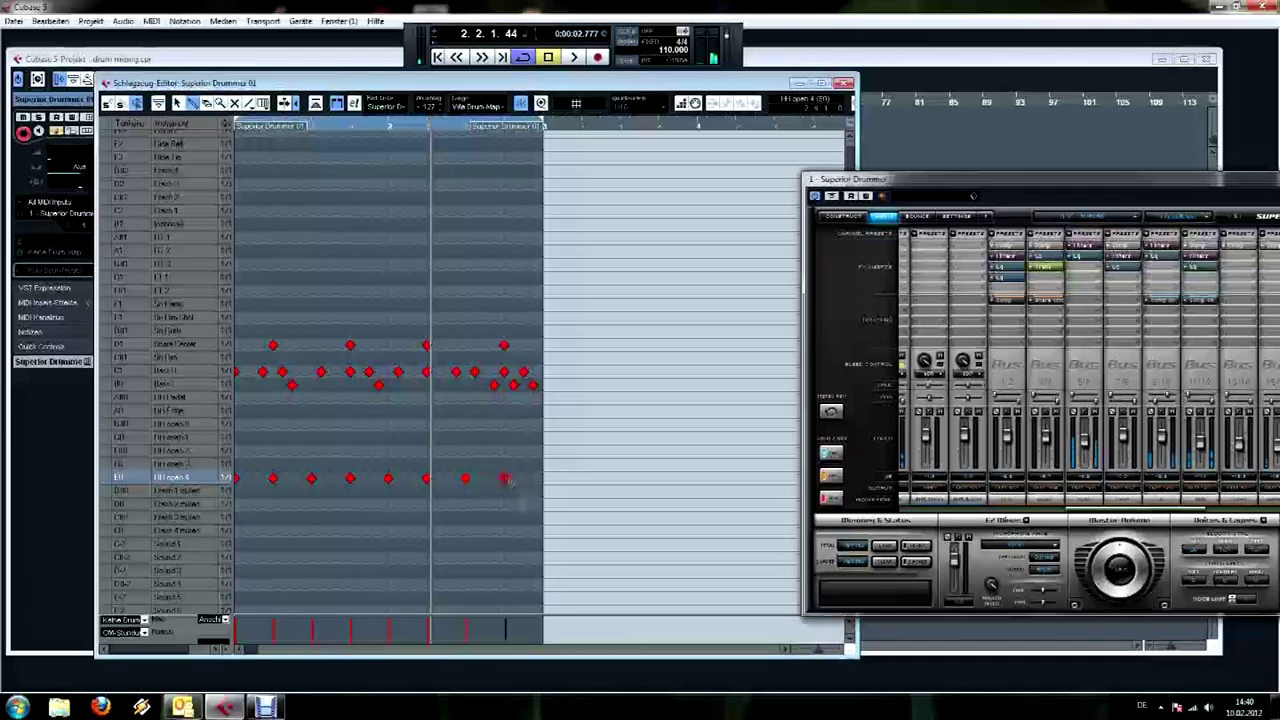
# Return the playhead to the start, reposition the Superior Drummer mixer, stop playback, and close the Drum Editor
pyautogui.click(440, 57)
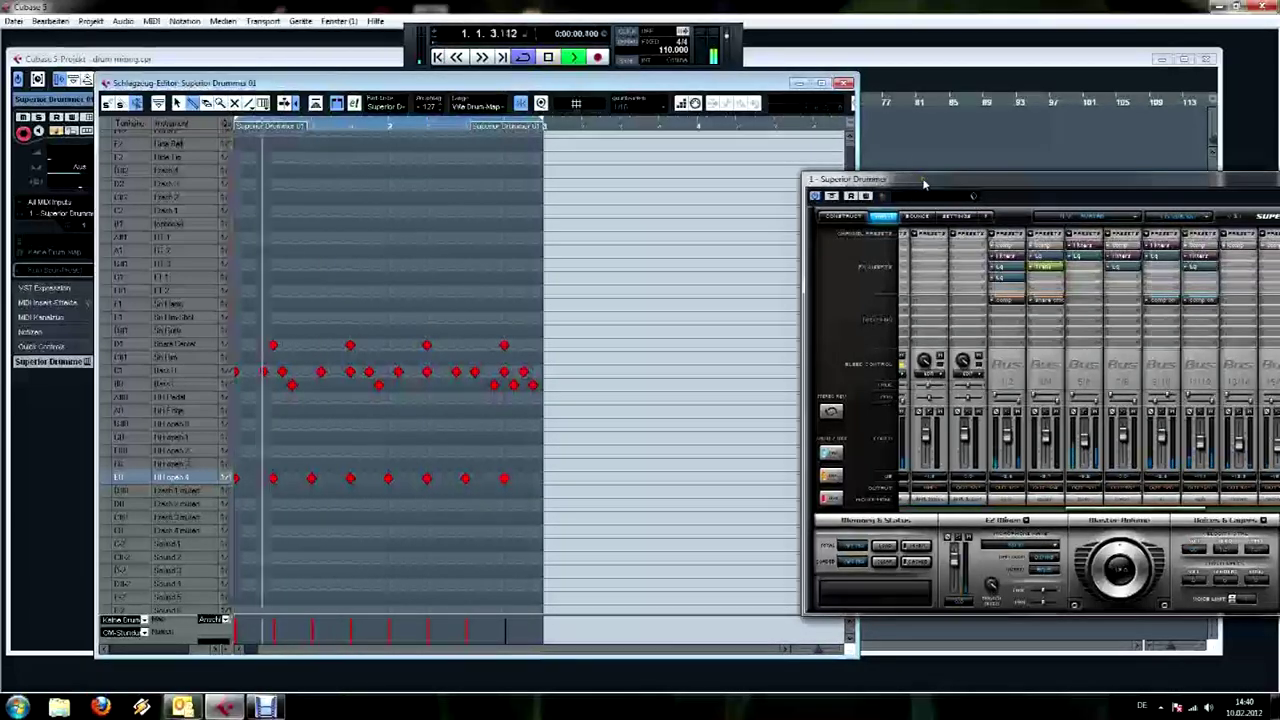
pyautogui.moveTo(924, 183); pyautogui.dragTo(746, 150)
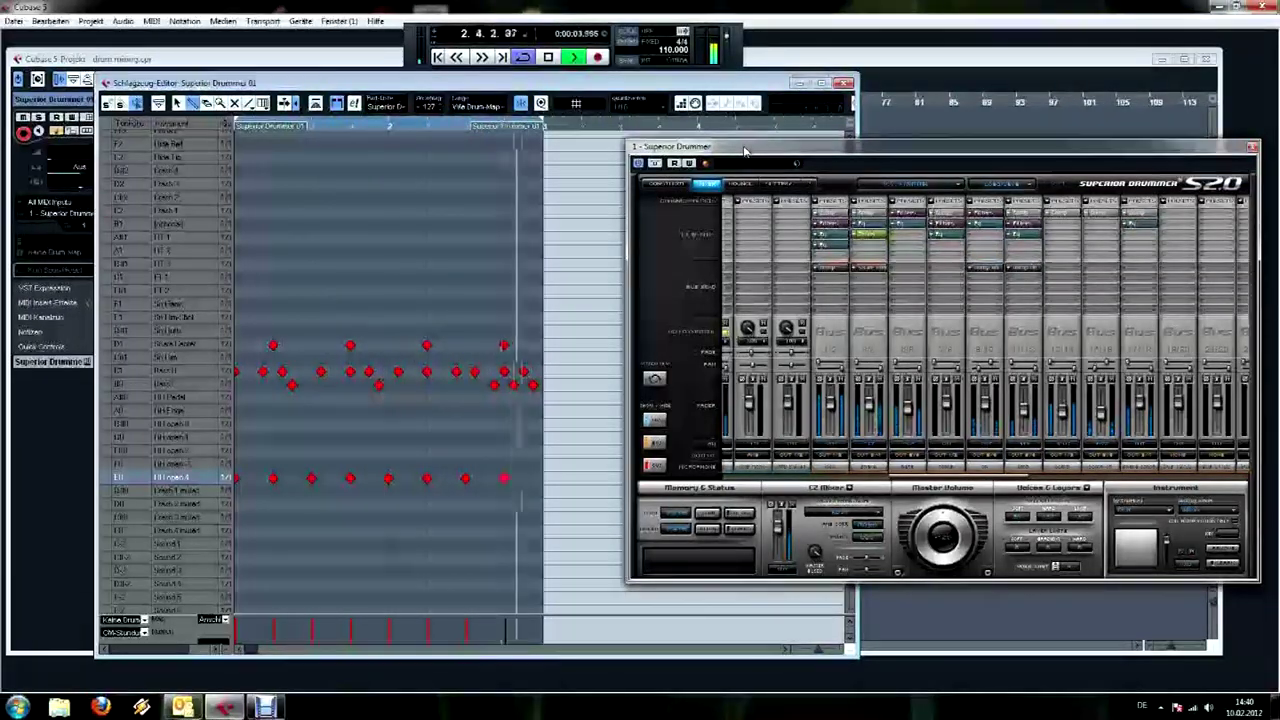
pyautogui.press('space')
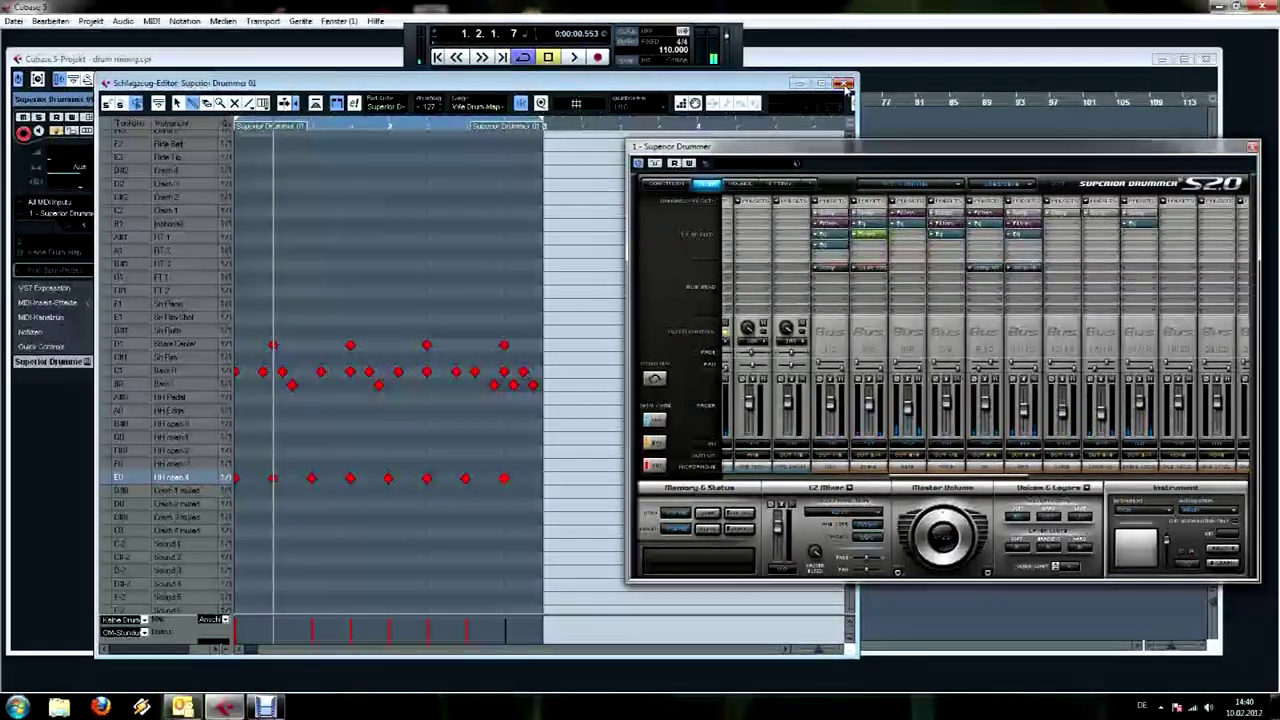
pyautogui.click(845, 84)
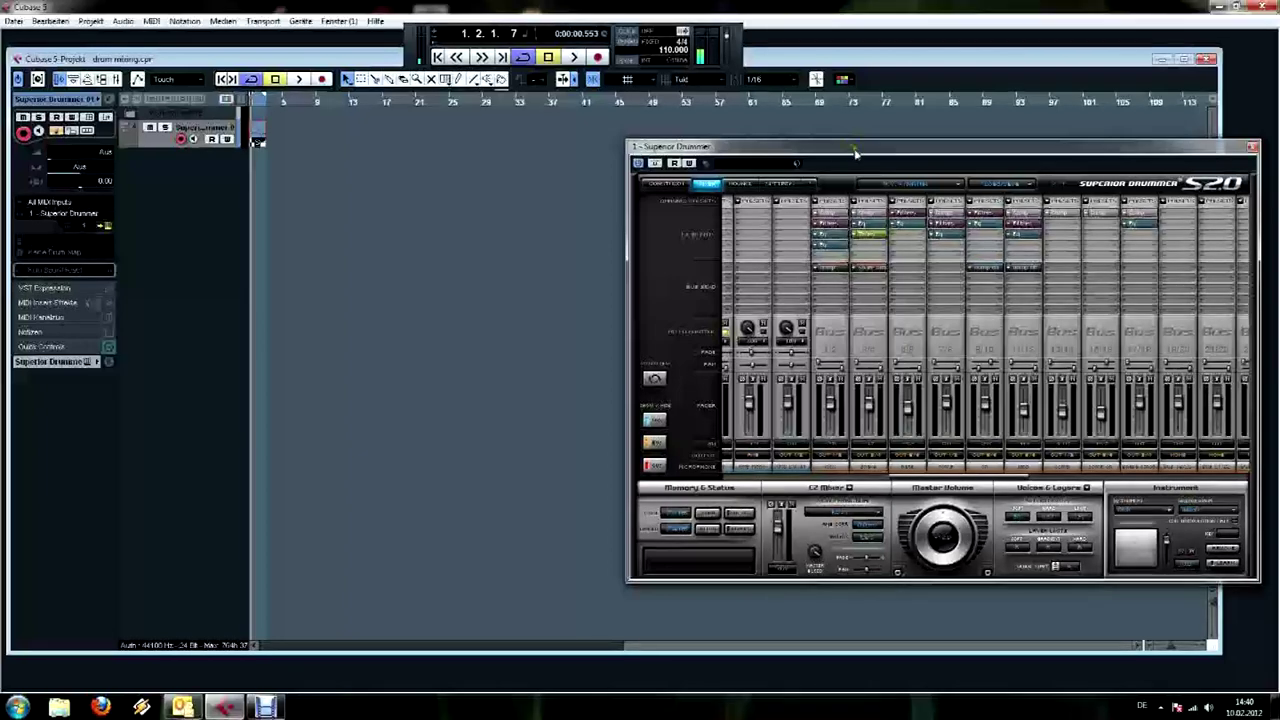
# Solo mixer channel 5, audition the loop, and open its Highpass & Lowpass filter insert
pyautogui.moveTo(843, 138); pyautogui.dragTo(748, 168)
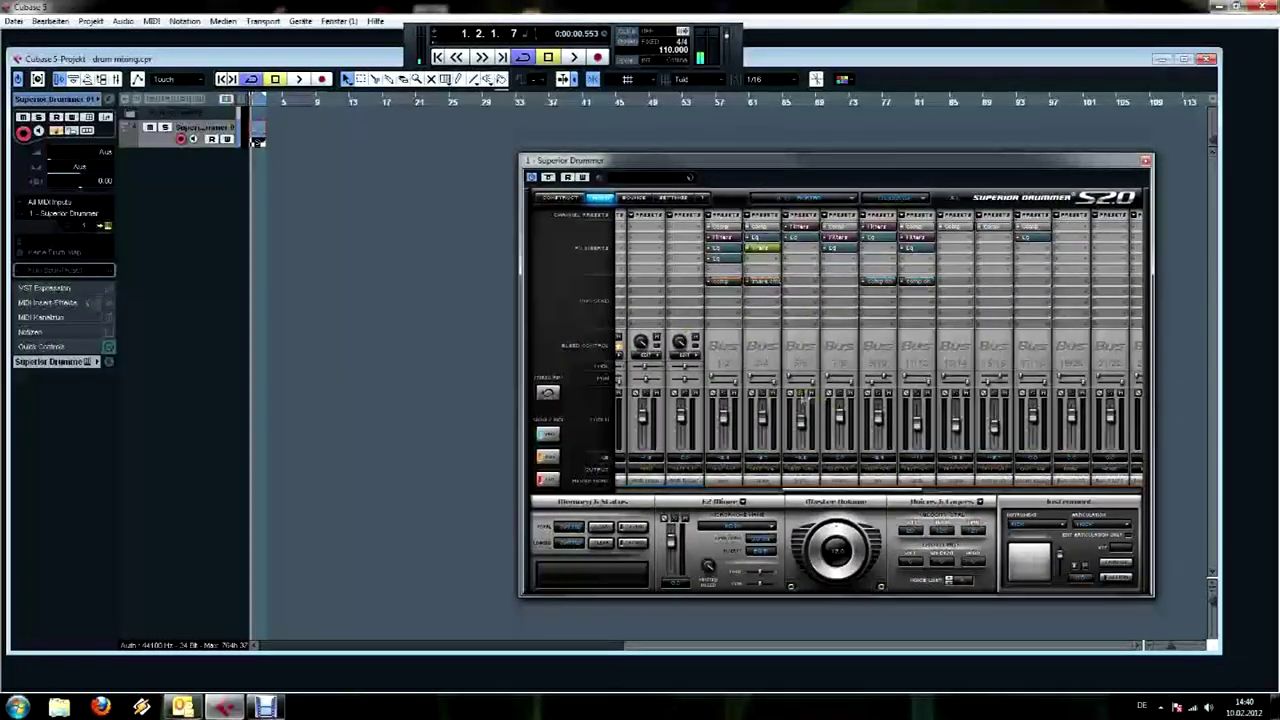
pyautogui.click(800, 393)
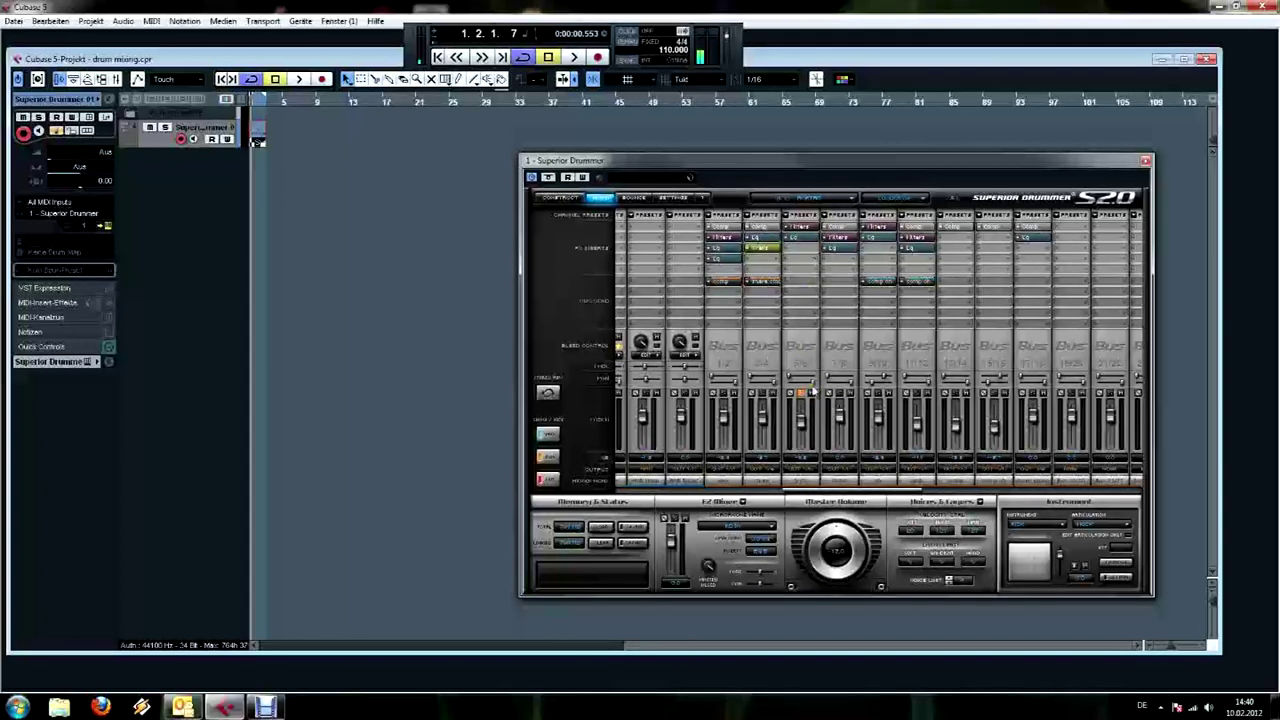
pyautogui.press('space')
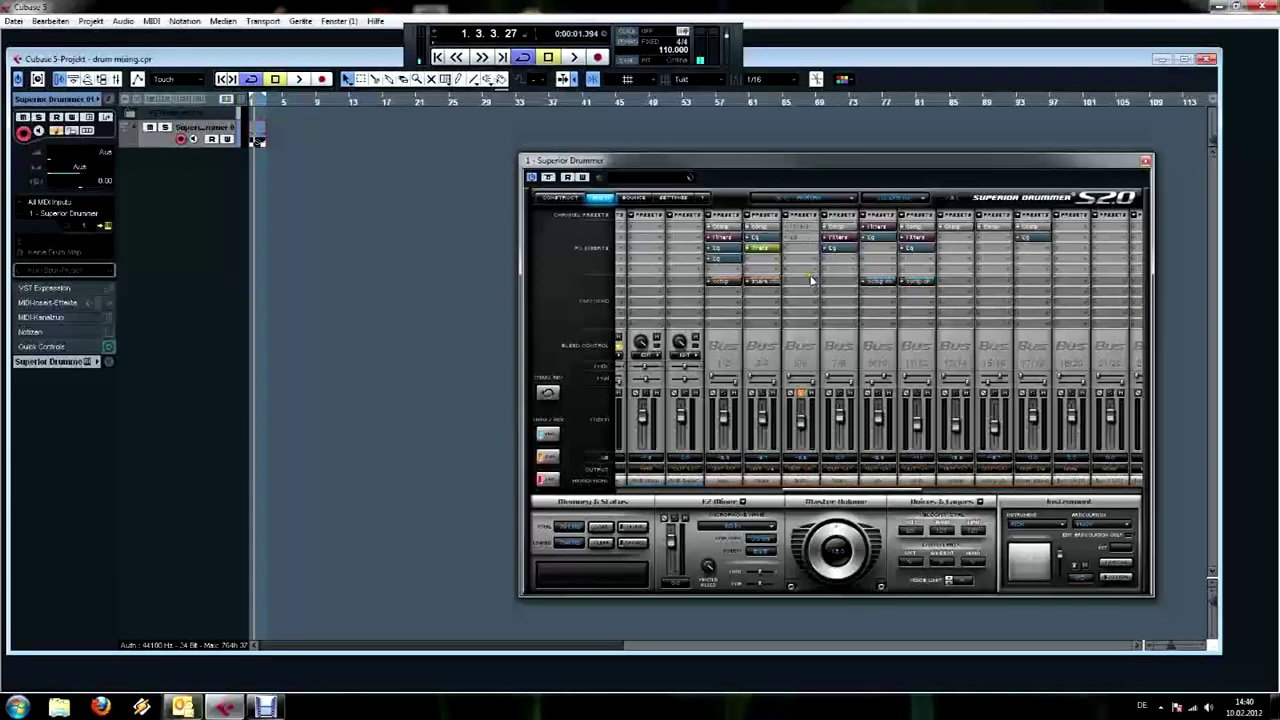
pyautogui.press('space')
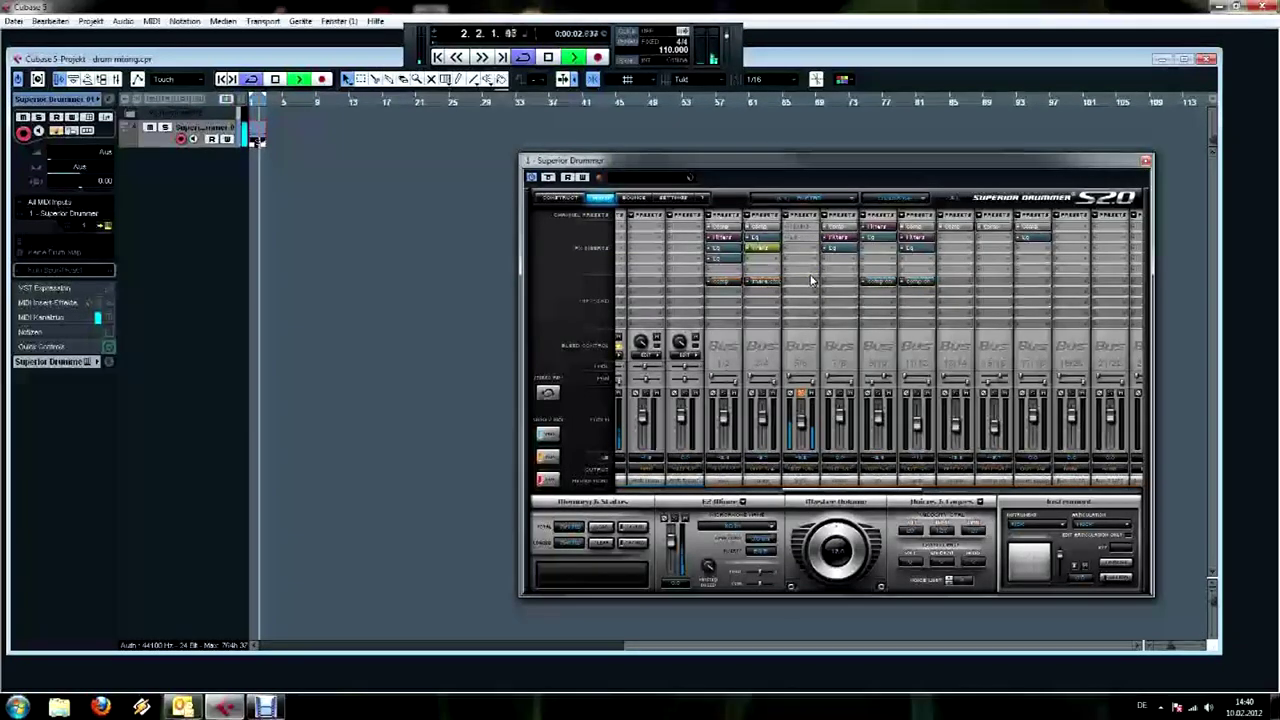
pyautogui.press('space')
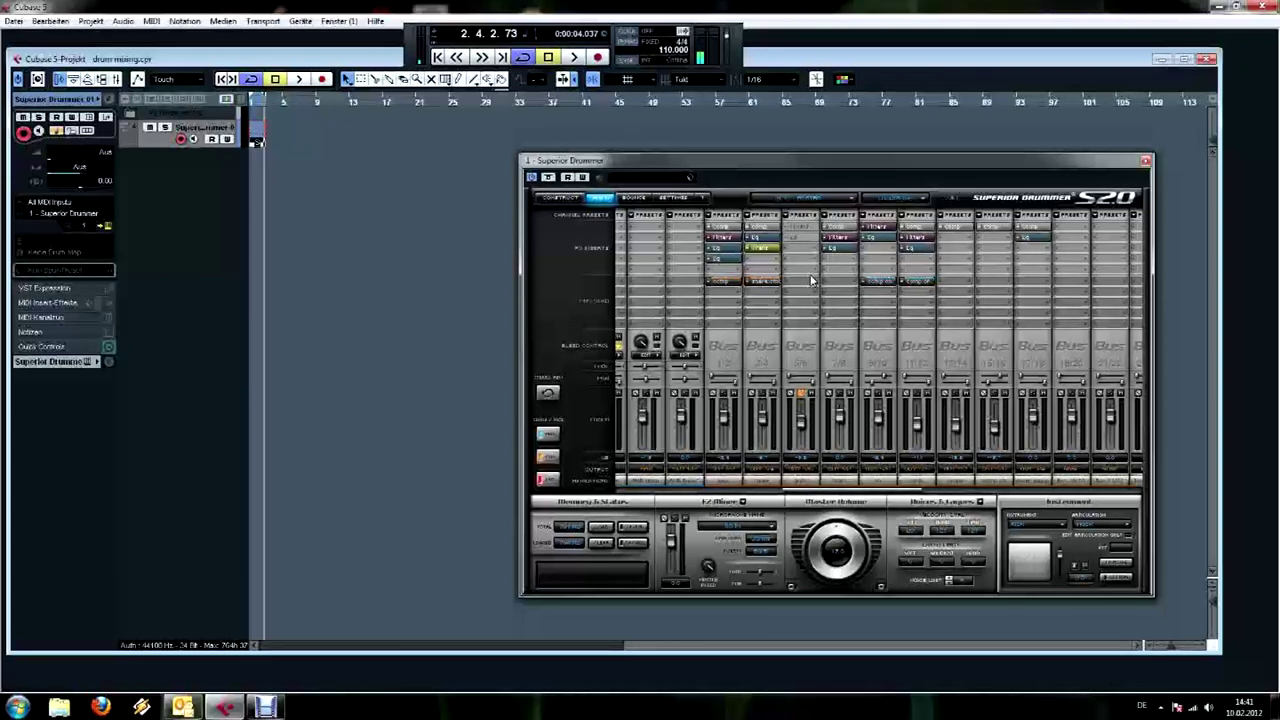
pyautogui.click(800, 227)
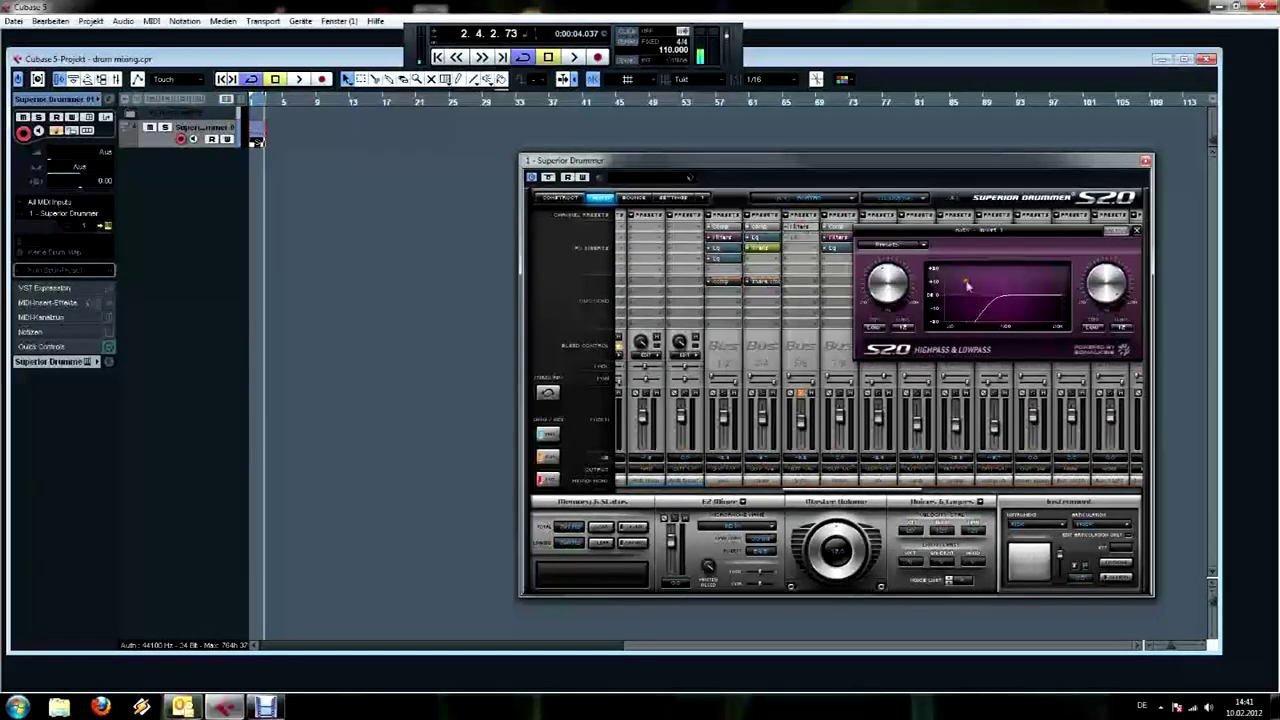
# Play the filtered channel from the project start, then close the Highpass & Lowpass panel
pyautogui.moveTo(983, 232); pyautogui.dragTo(980, 236)
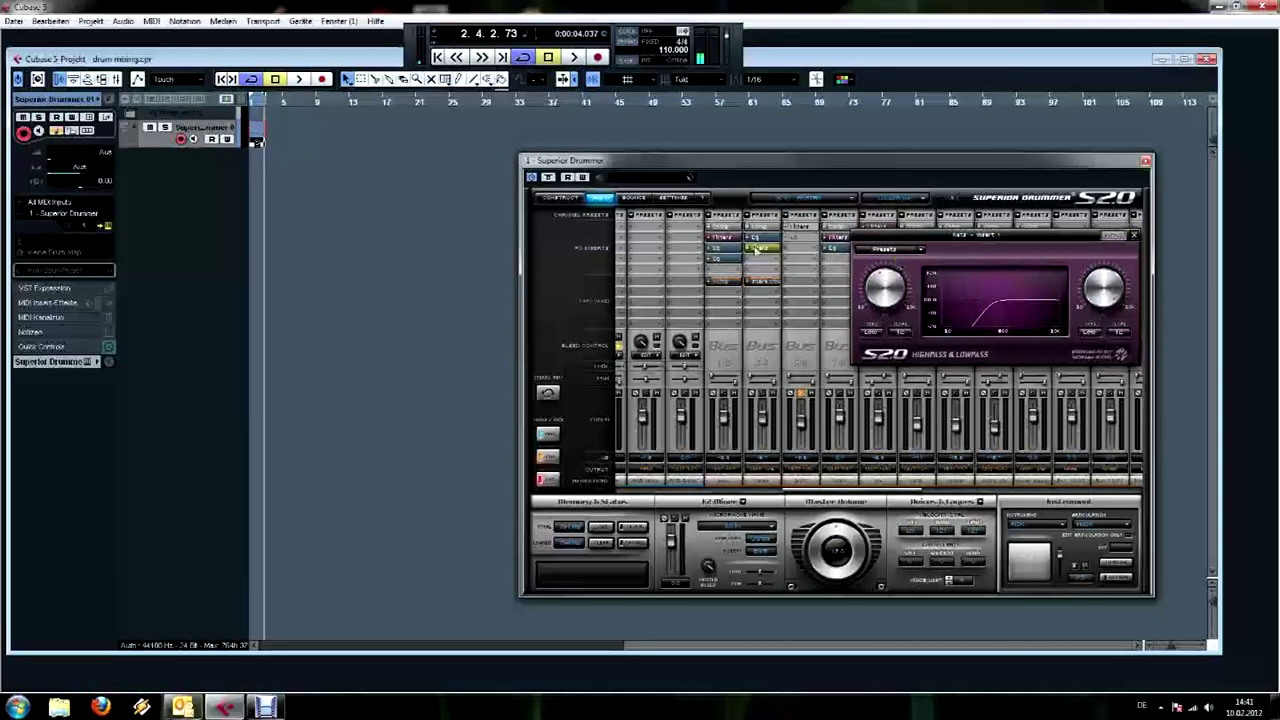
pyautogui.press('KP_Decimal')
pyautogui.press('space')
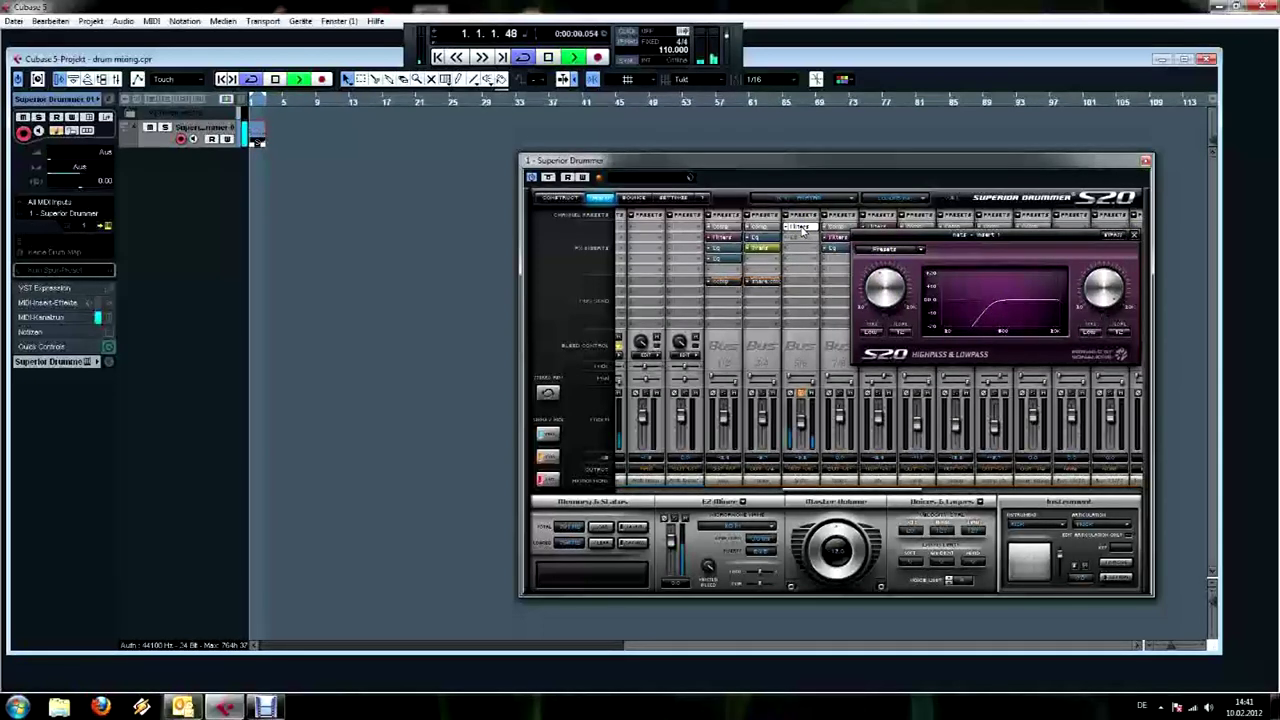
pyautogui.press('space')
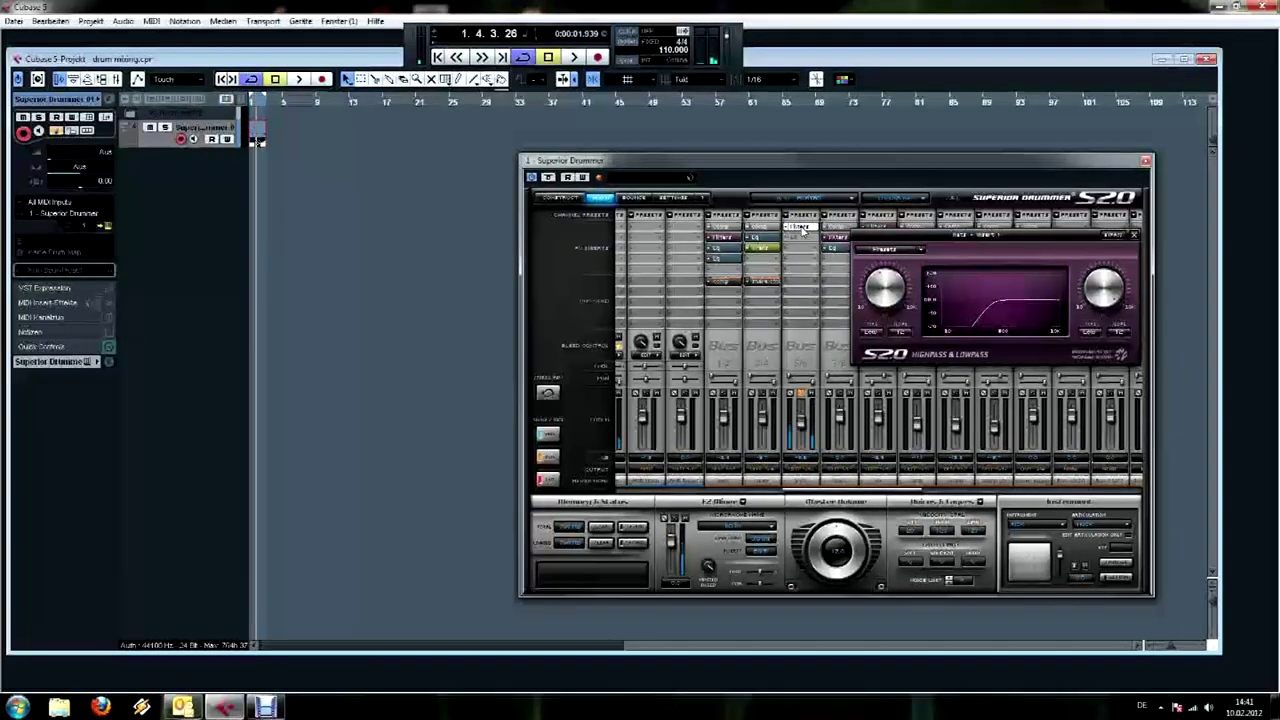
pyautogui.click(1135, 238)
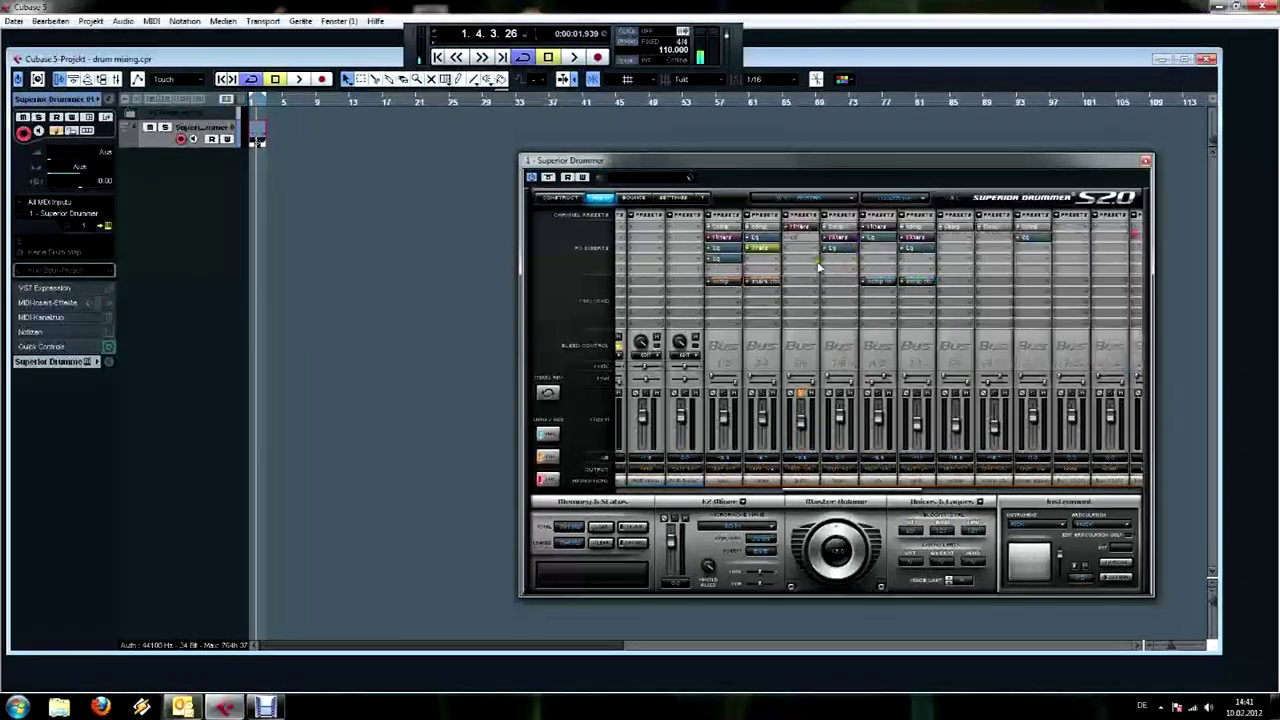
# Load a fresh EQ5 into the channel insert and shape a narrow band 3 mid boost
pyautogui.click(800, 242)
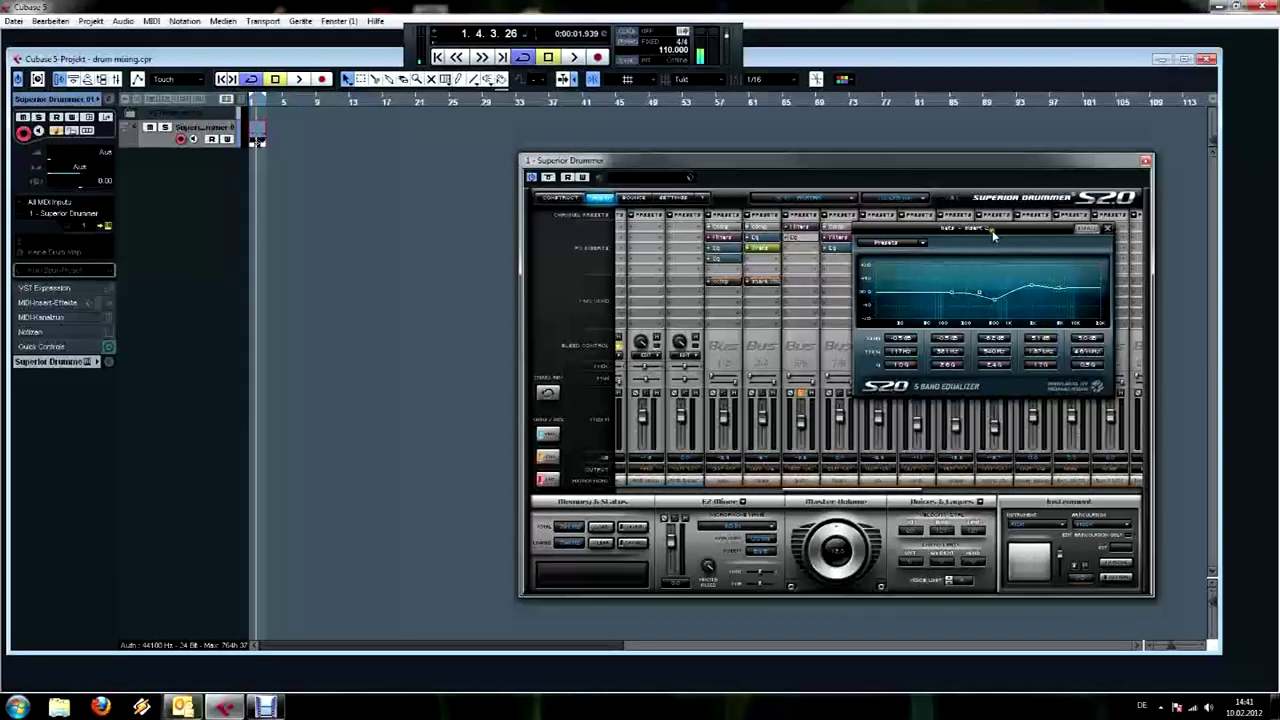
pyautogui.moveTo(993, 234); pyautogui.dragTo(1005, 256)
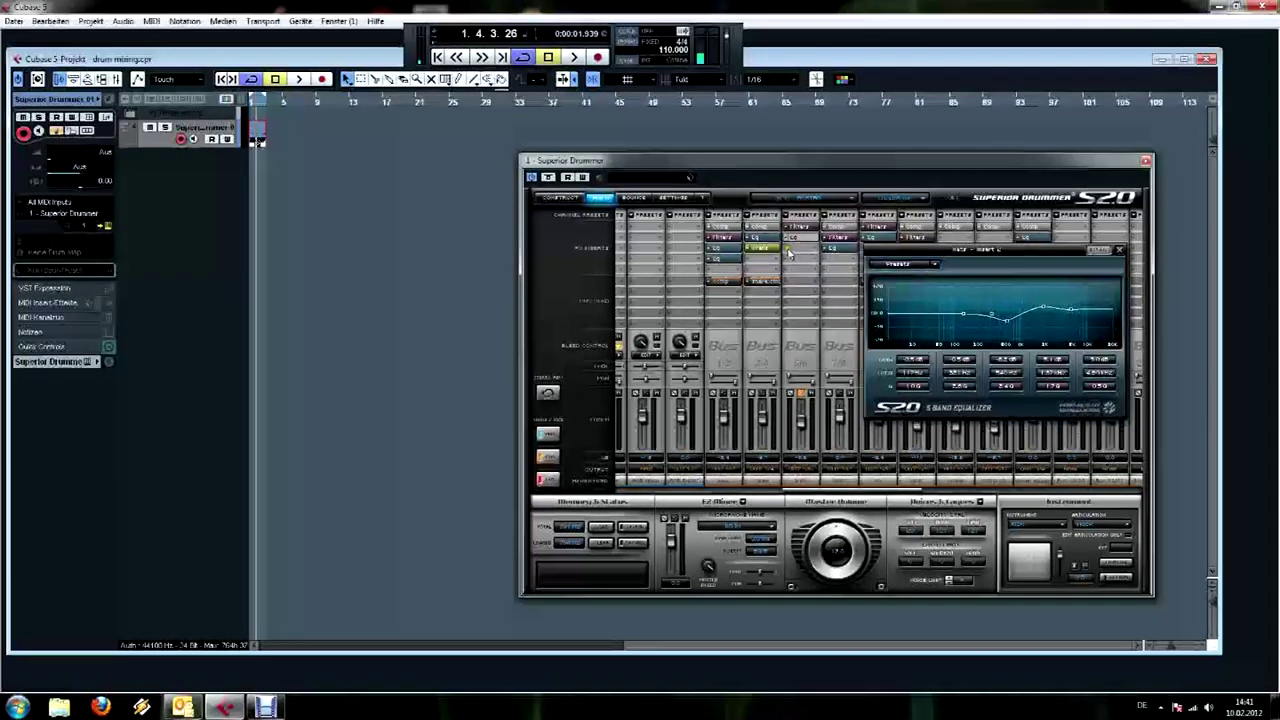
pyautogui.click(814, 276)
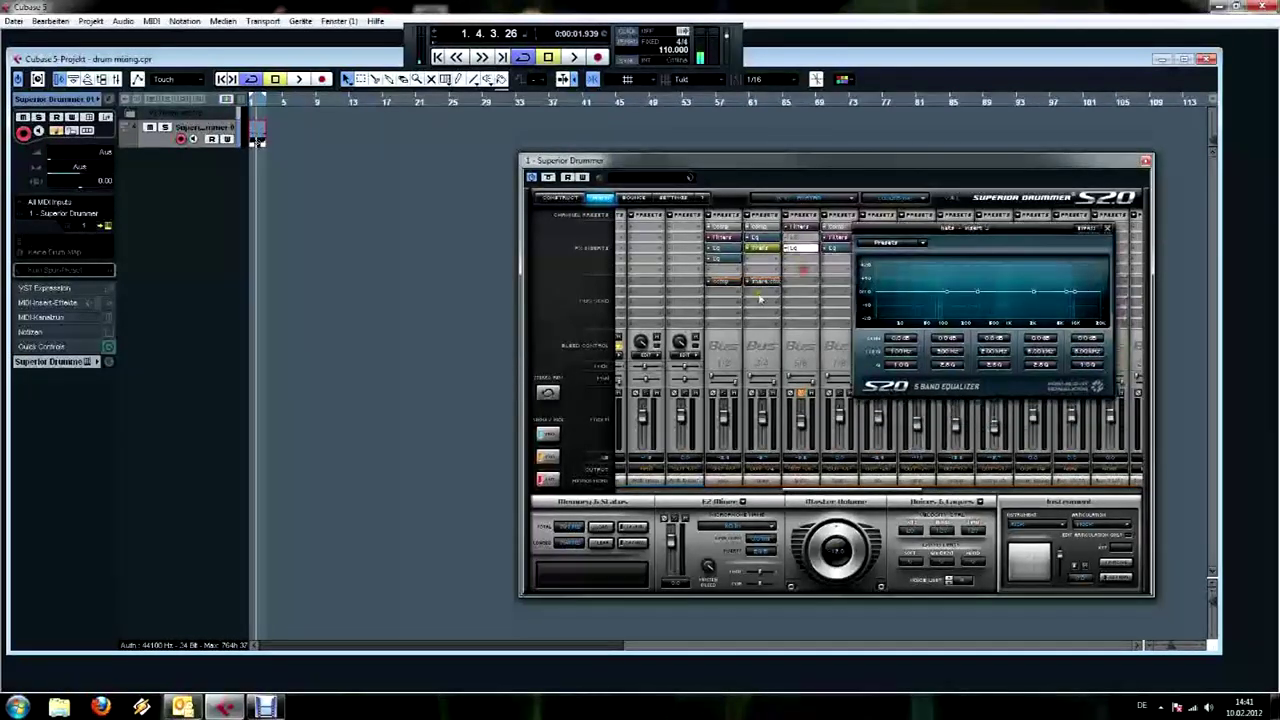
pyautogui.moveTo(1034, 295); pyautogui.dragTo(991, 308)
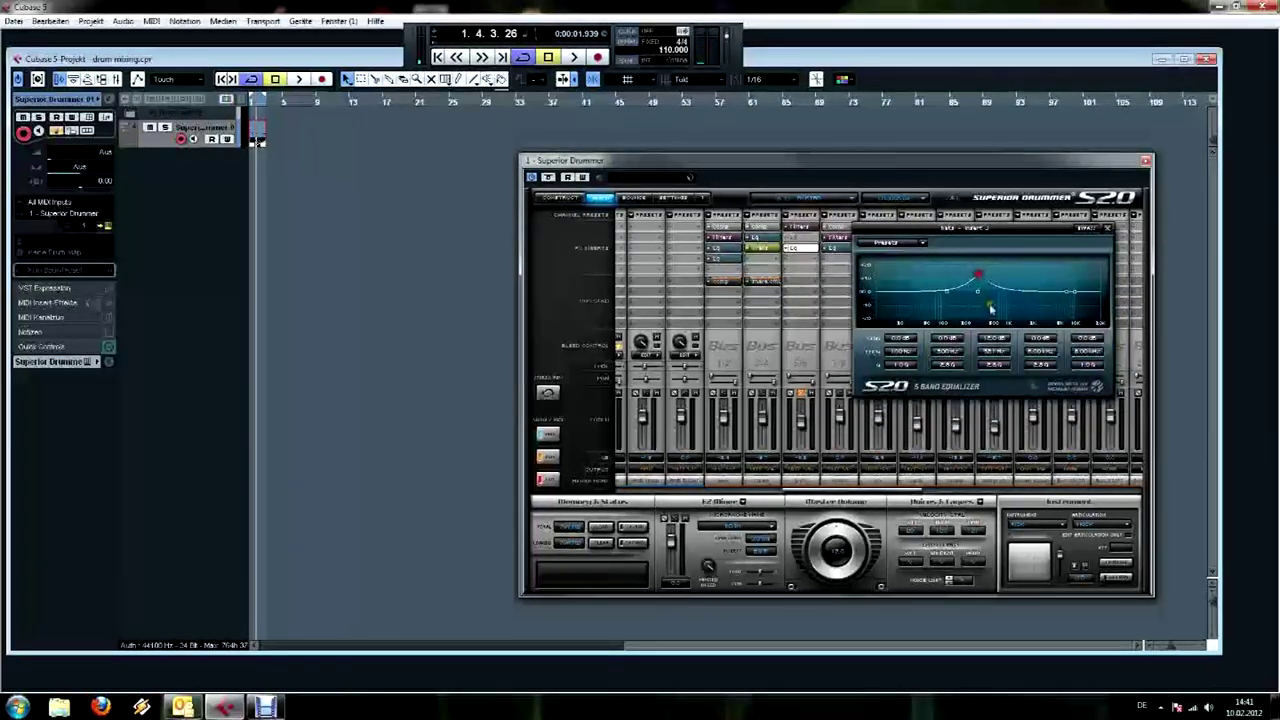
pyautogui.moveTo(993, 369); pyautogui.dragTo(993, 345)
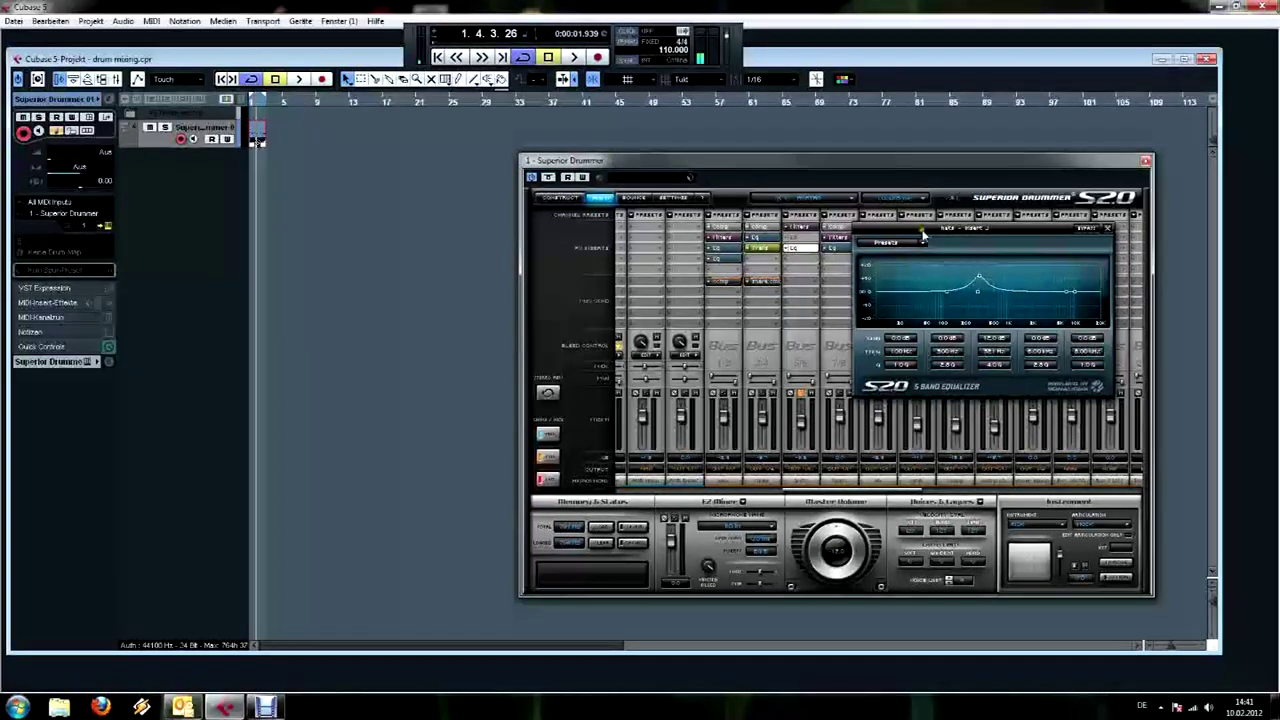
pyautogui.moveTo(921, 231); pyautogui.dragTo(941, 234)
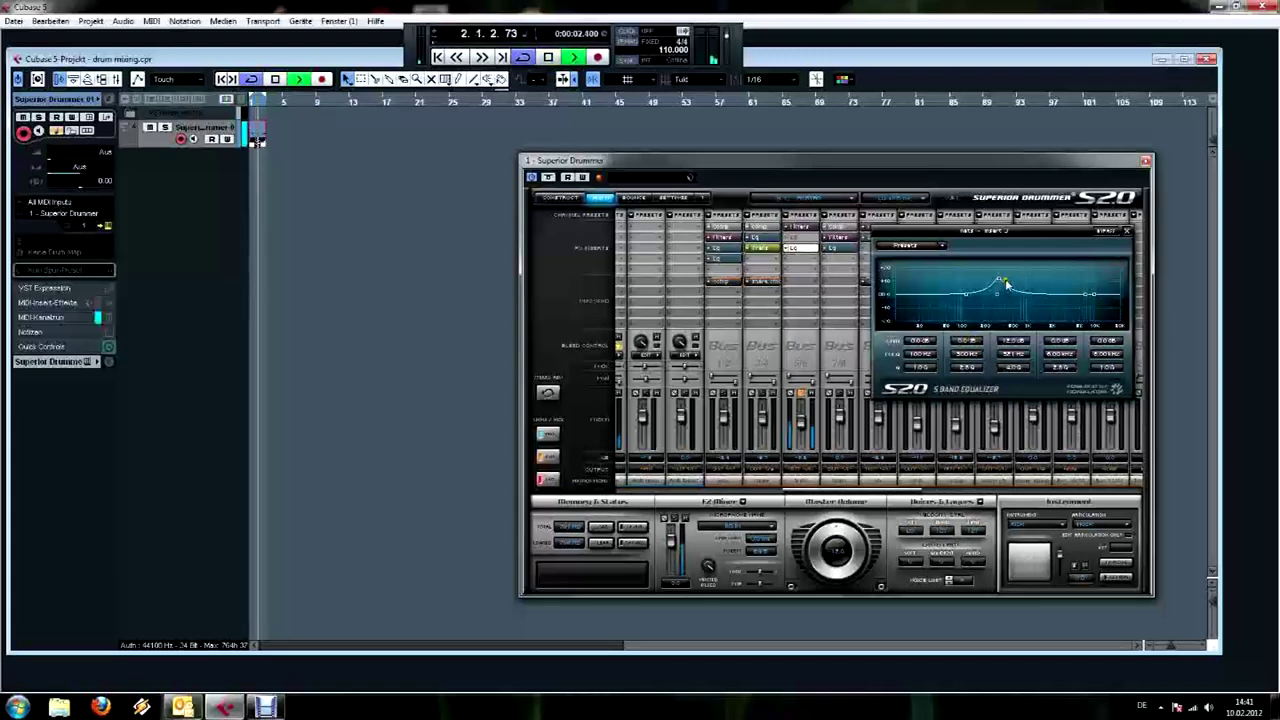
pyautogui.moveTo(998, 286); pyautogui.dragTo(1040, 284)
# Adjust band 4 and push the narrow boosts higher in frequency, then close the EQ
pyautogui.moveTo(1040, 376); pyautogui.dragTo(1045, 352)
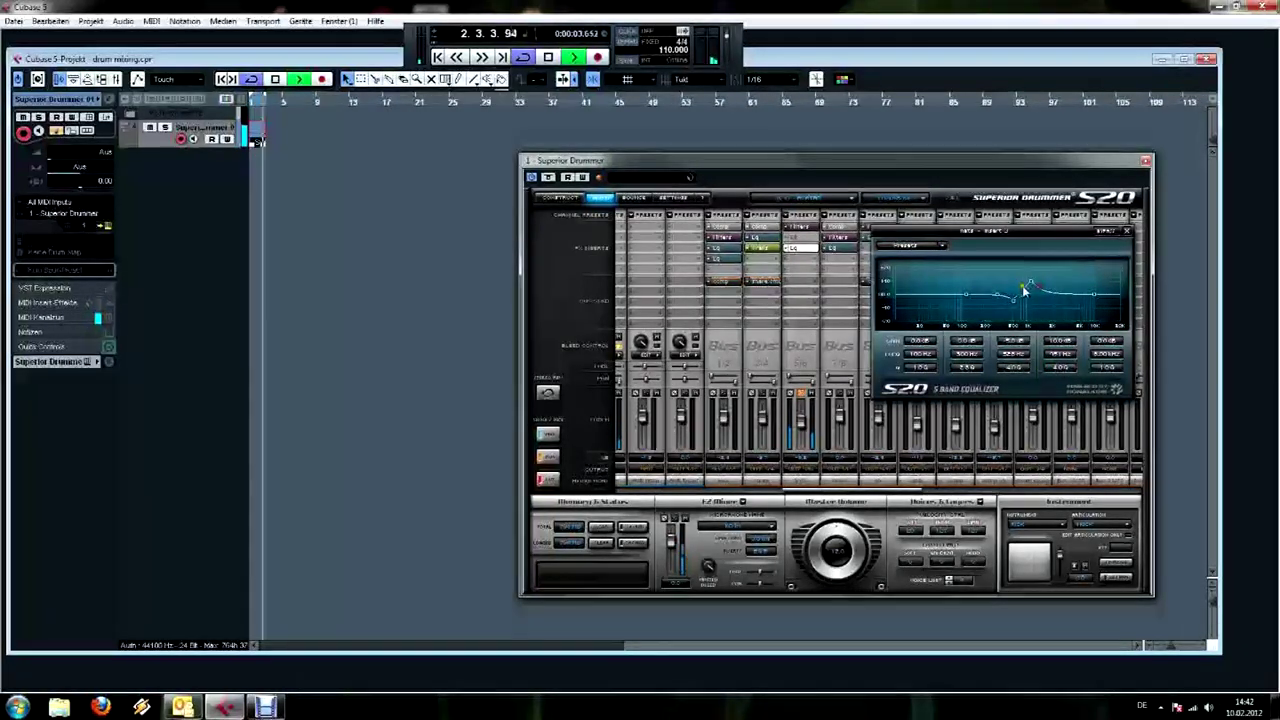
pyautogui.moveTo(1030, 280)
pyautogui.mouseDown()
pyautogui.moveTo(1095, 281)
pyautogui.moveTo(1032, 280)
pyautogui.moveTo(1046, 290)
pyautogui.mouseUp()
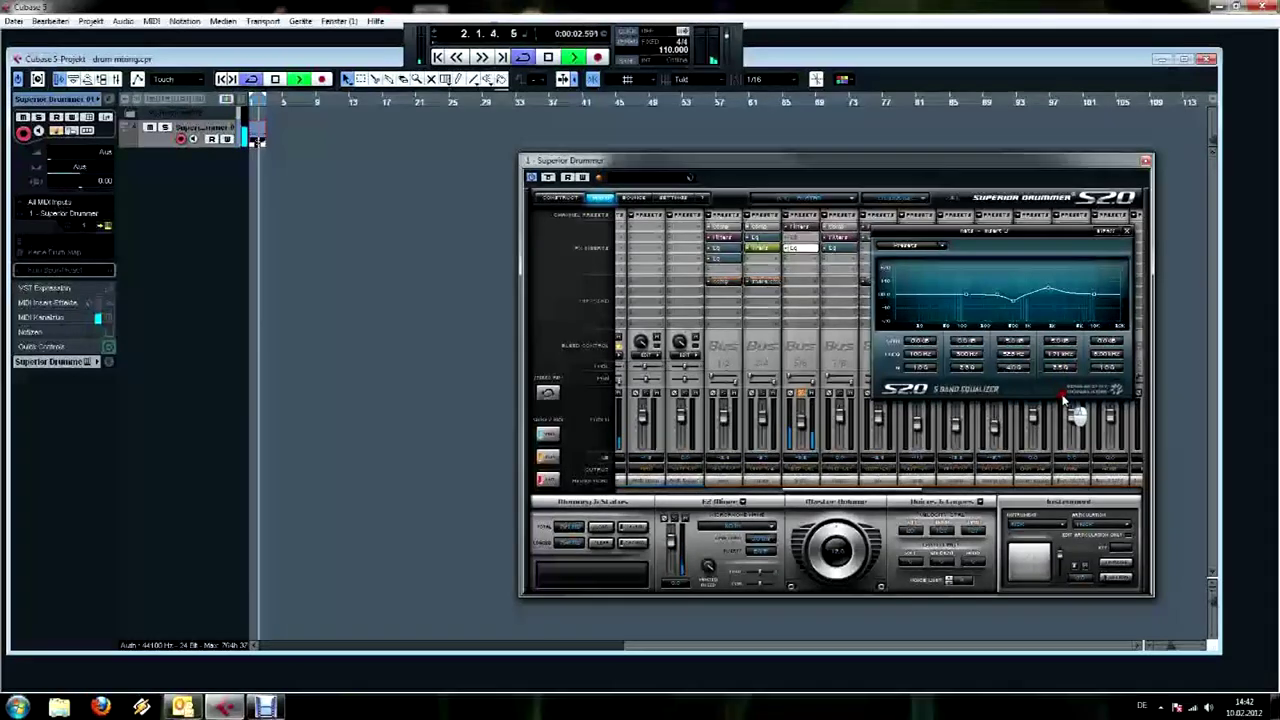
pyautogui.moveTo(1050, 290); pyautogui.dragTo(1066, 290)
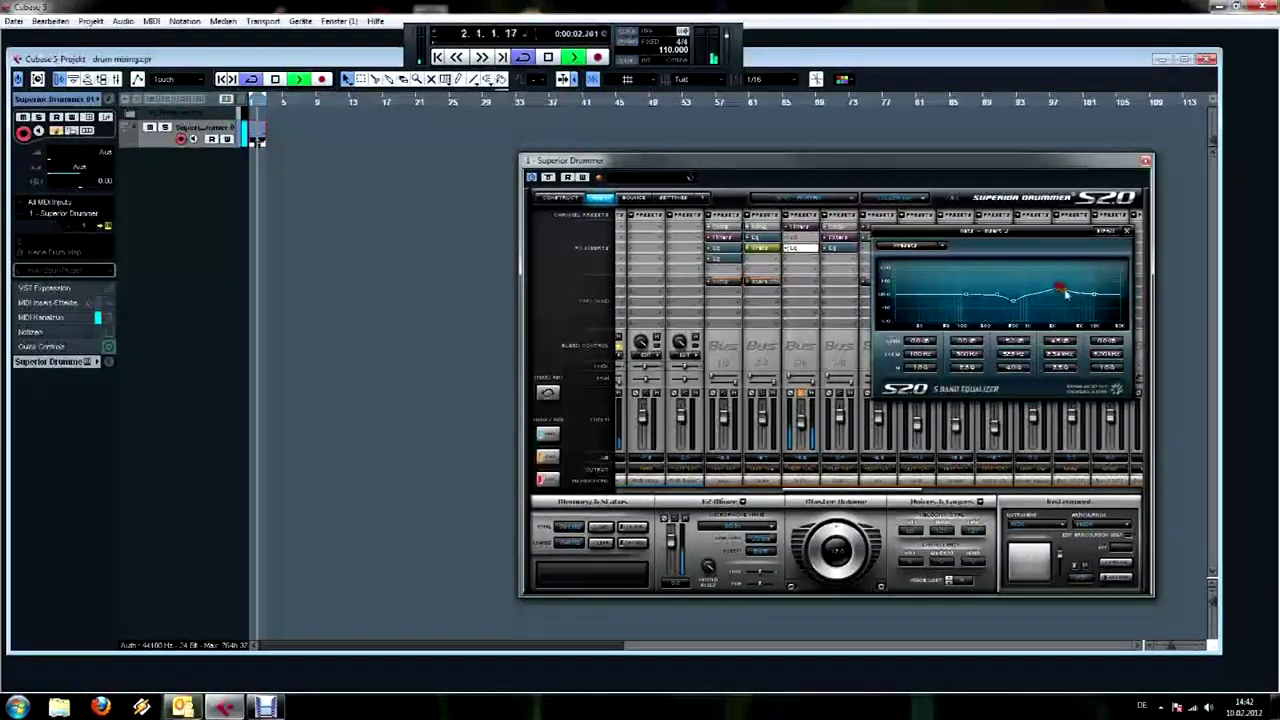
pyautogui.moveTo(1096, 299); pyautogui.dragTo(1088, 292)
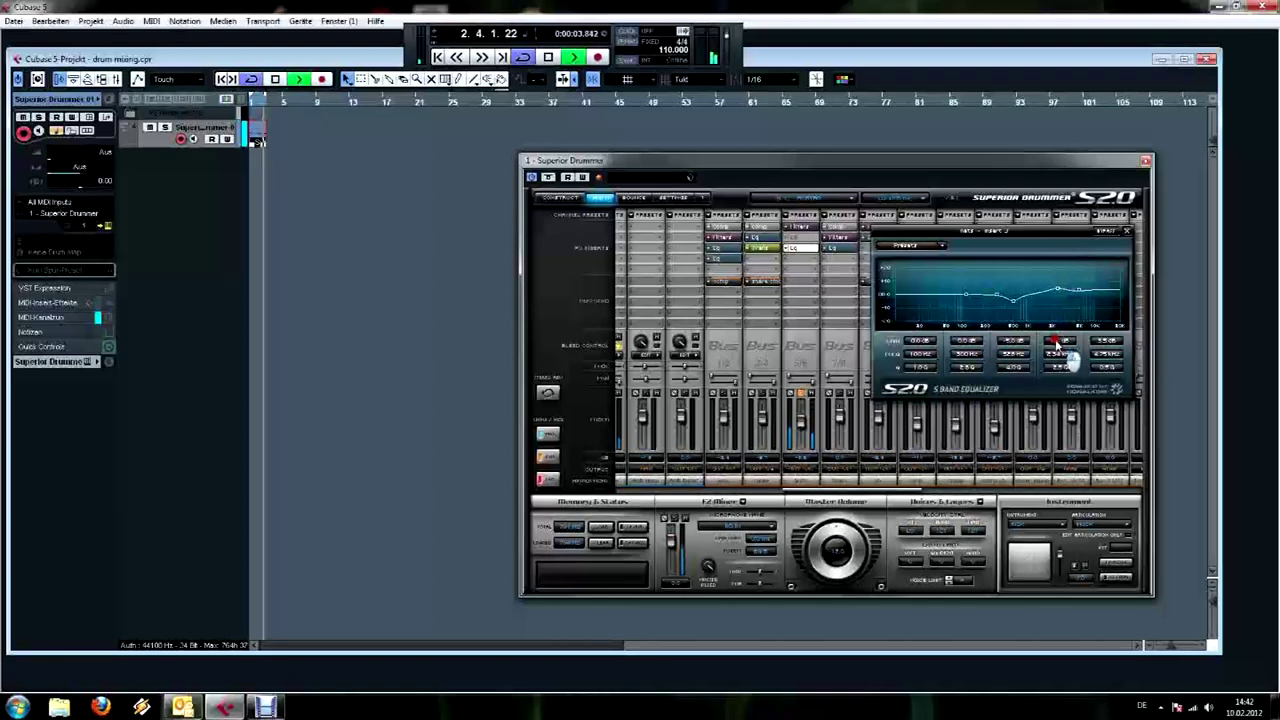
pyautogui.moveTo(1066, 371); pyautogui.dragTo(1066, 374)
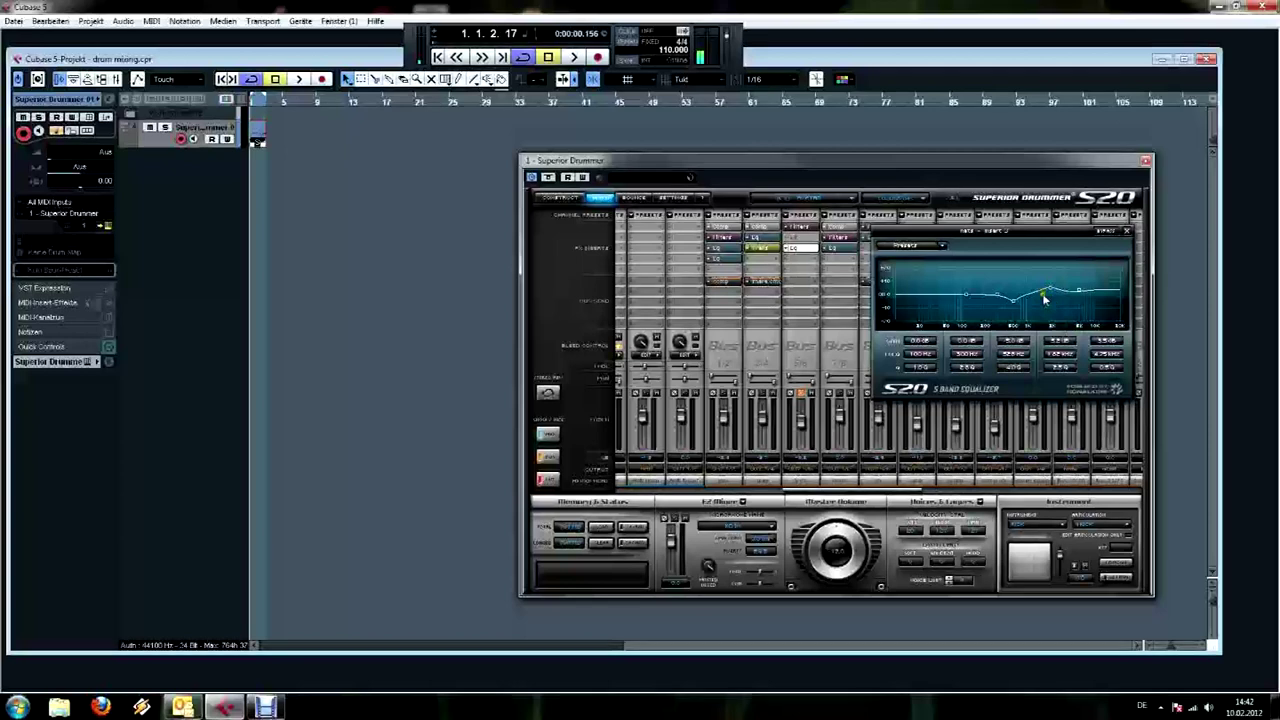
pyautogui.moveTo(1074, 289); pyautogui.dragTo(1071, 280)
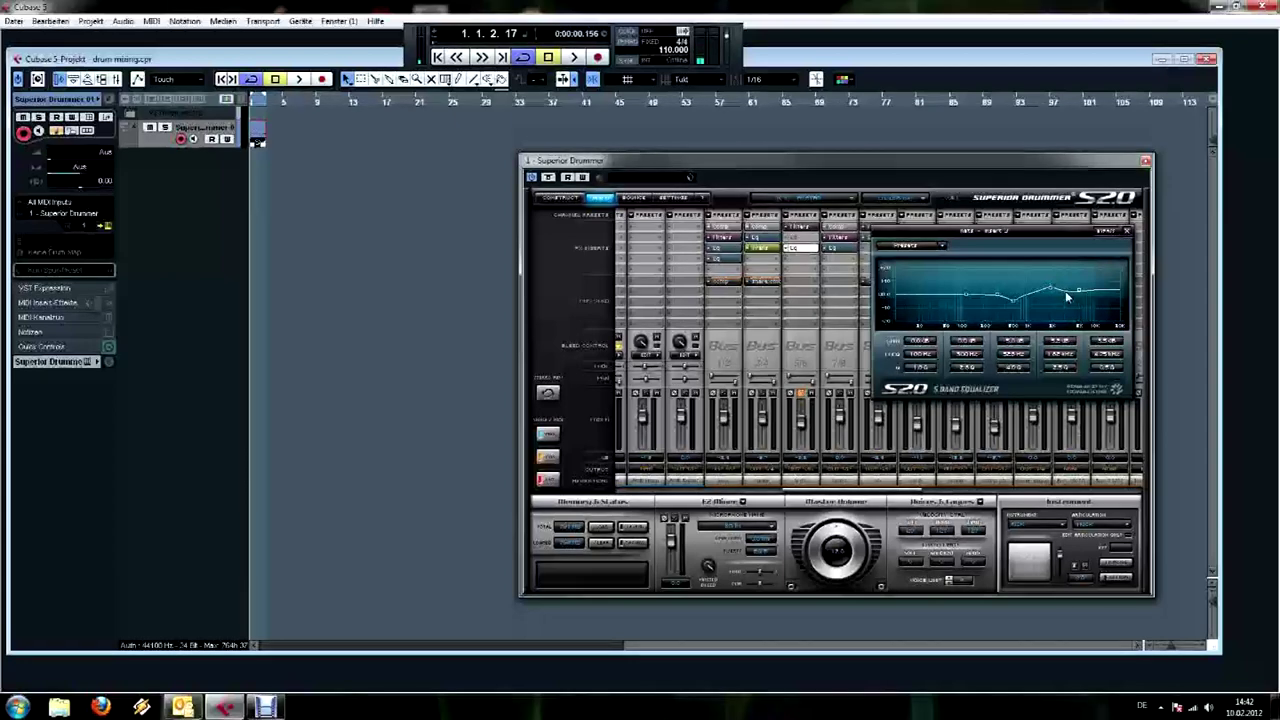
pyautogui.click(1126, 231)
# Reopen the channel's existing EQ to compare its curve, then close it
pyautogui.click(787, 251)
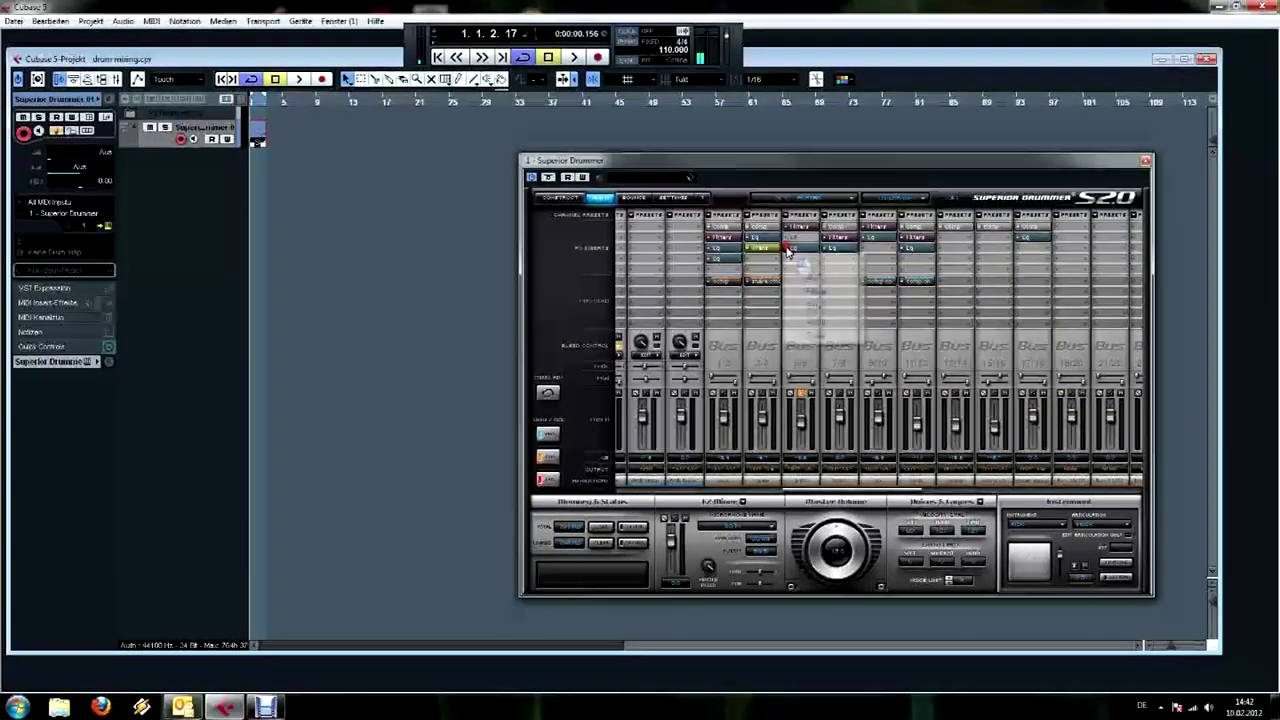
pyautogui.click(807, 247)
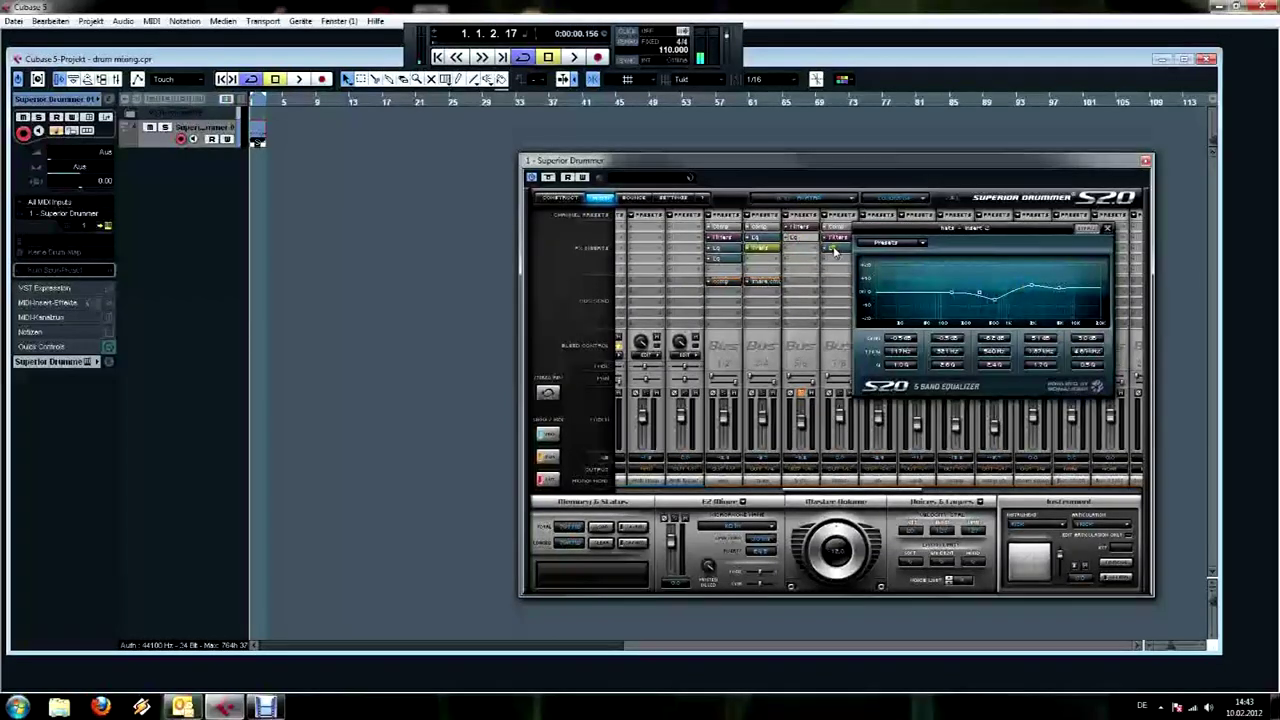
pyautogui.click(1105, 229)
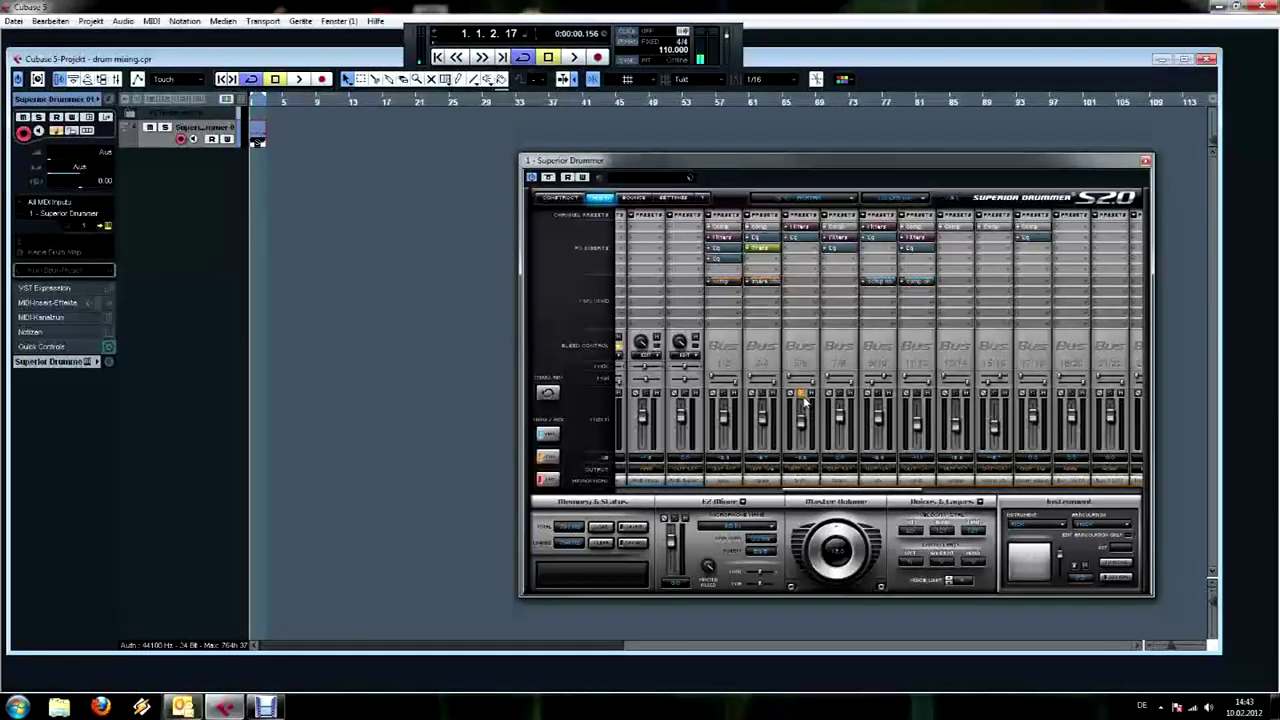
# Play the loop, return to the project start, and stop playback
pyautogui.press('space')
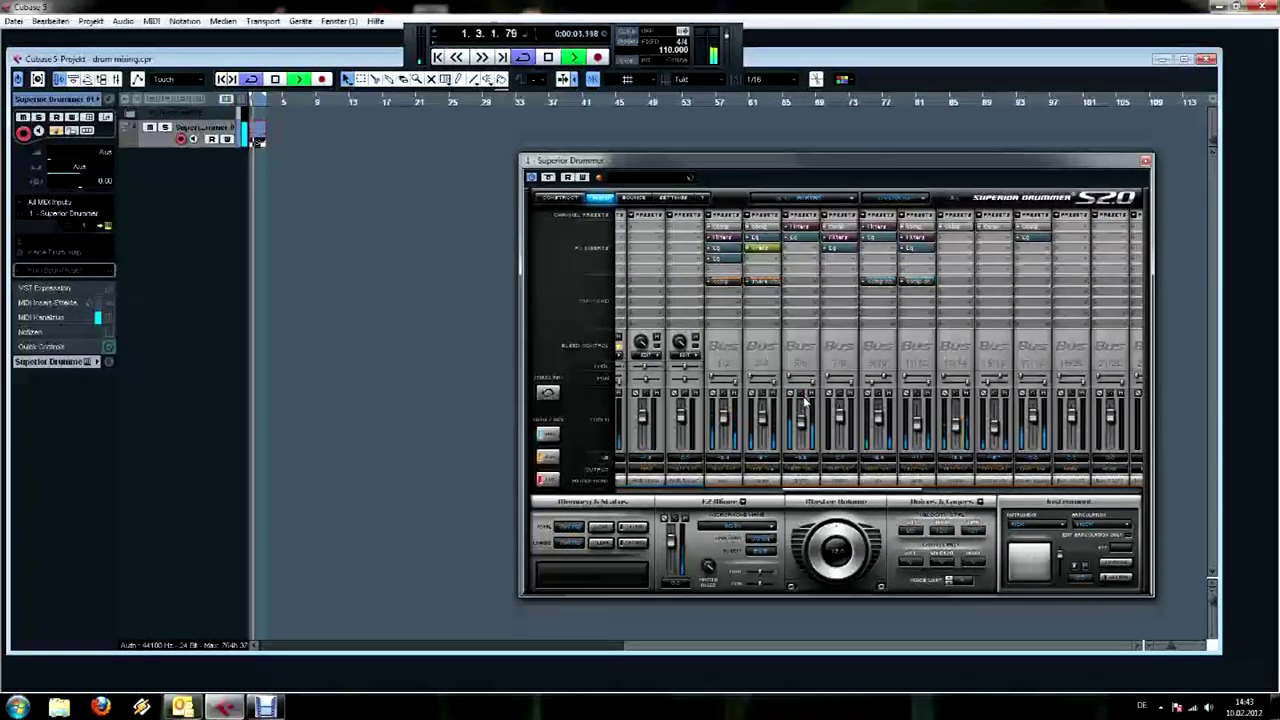
pyautogui.click(441, 58)
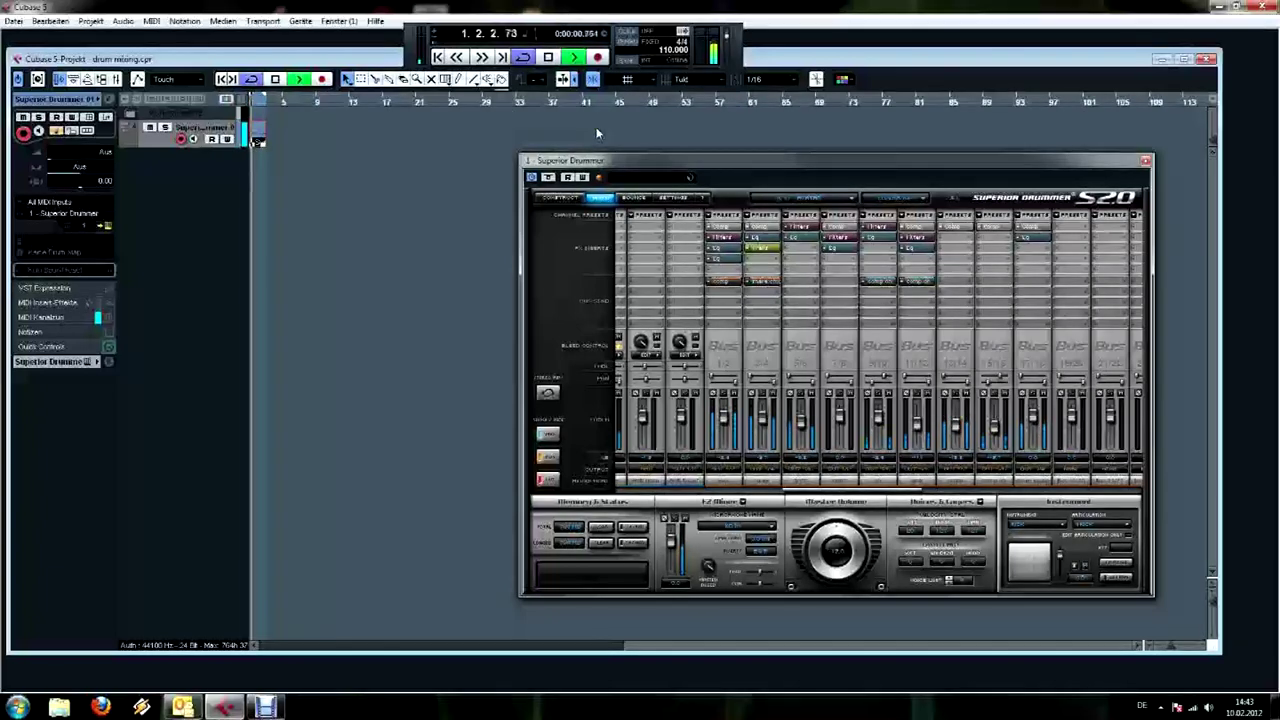
pyautogui.press('space')
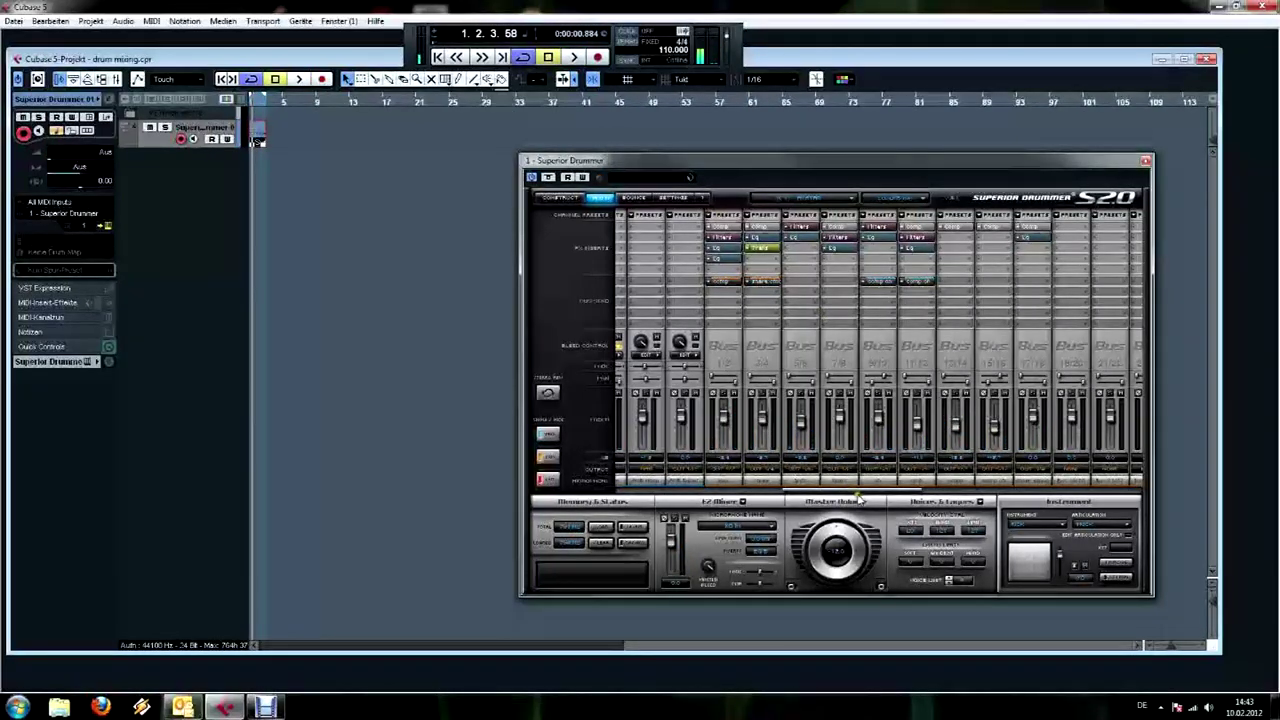
pyautogui.moveTo(867, 491); pyautogui.dragTo(858, 492)
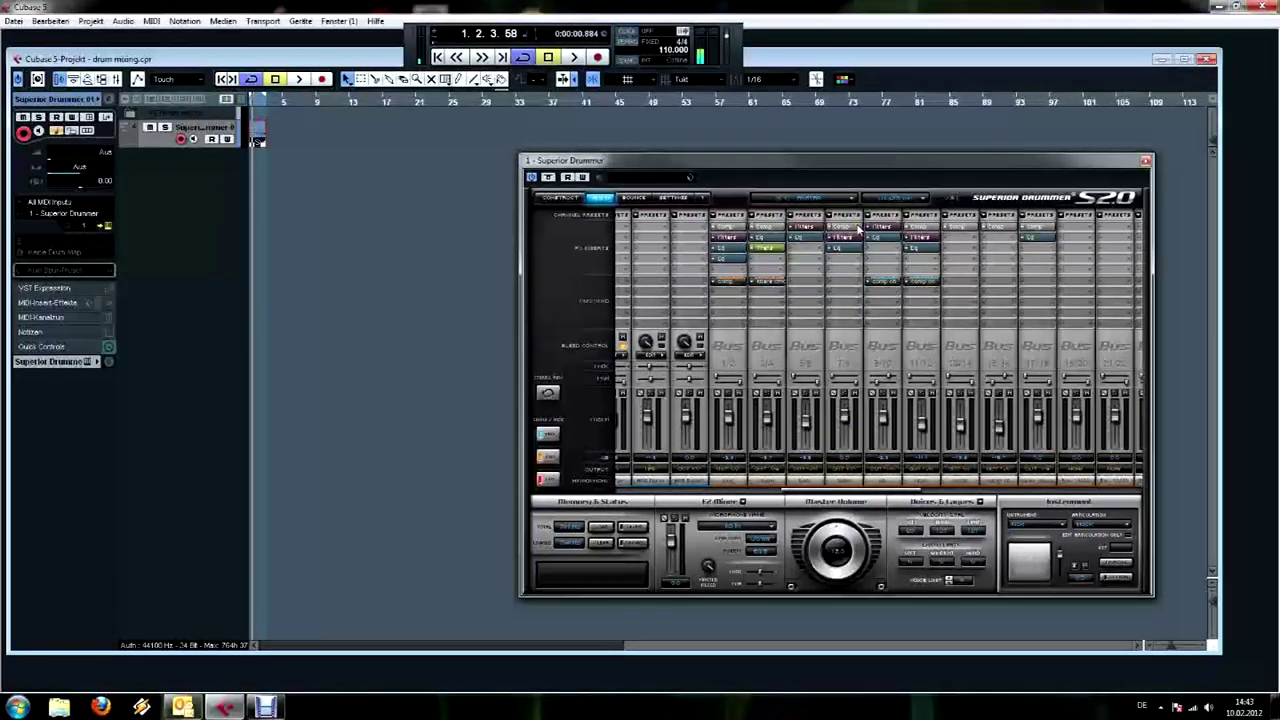
pyautogui.moveTo(910, 159); pyautogui.dragTo(943, 178)
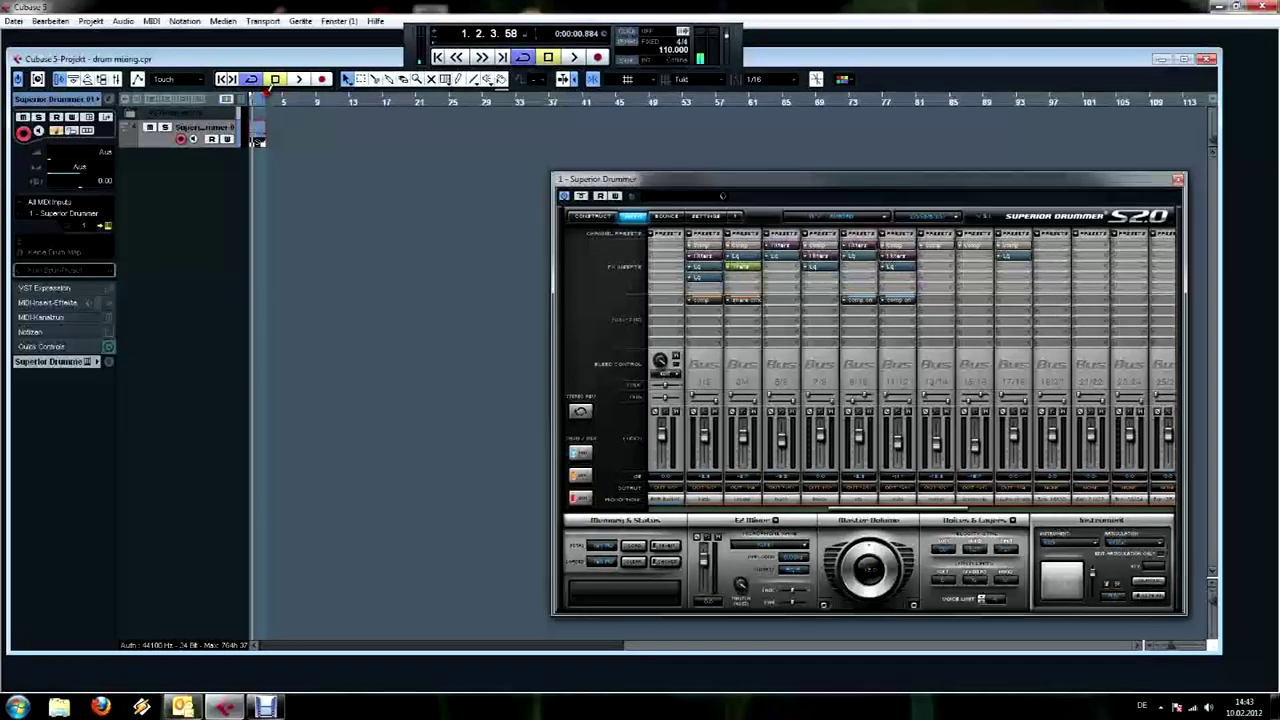
# In the Drum Editor, enter the tom run across the BT and FT rows
pyautogui.doubleClick(270, 138)
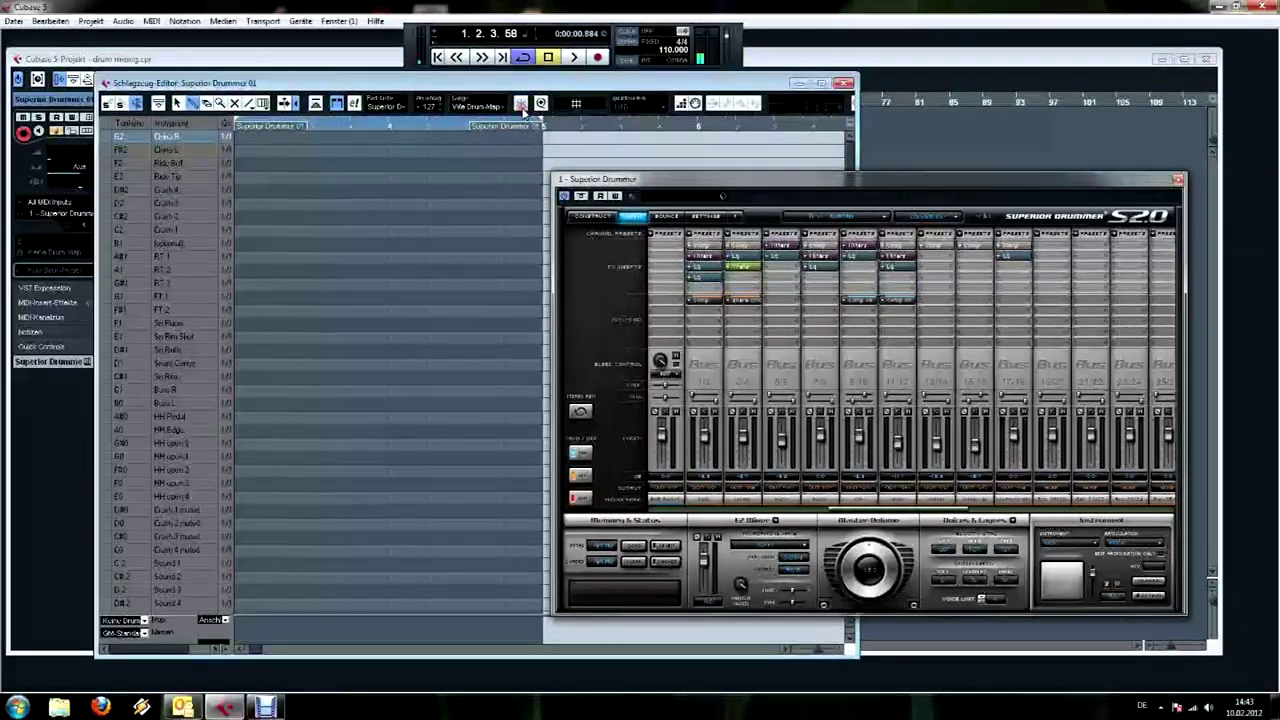
pyautogui.click(237, 284)
pyautogui.click(253, 297)
pyautogui.click(253, 310)
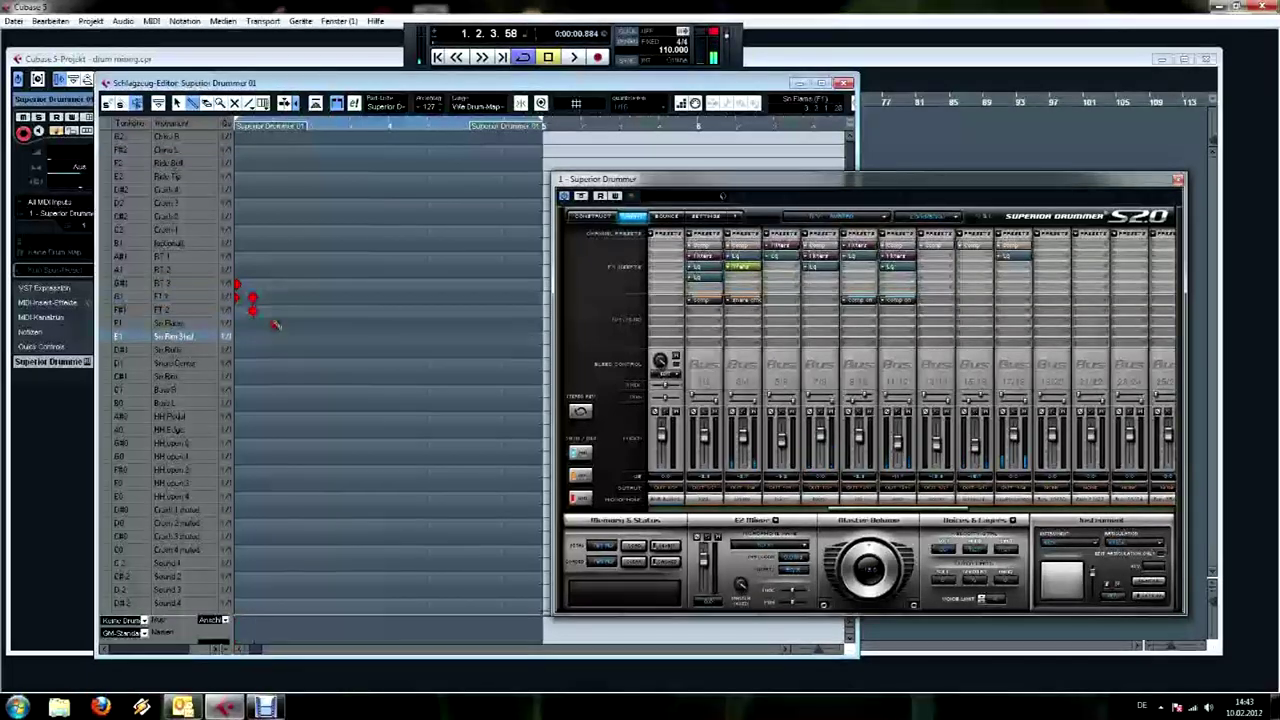
pyautogui.click(272, 324)
pyautogui.click(291, 270)
pyautogui.click(300, 258)
pyautogui.click(319, 271)
pyautogui.click(310, 284)
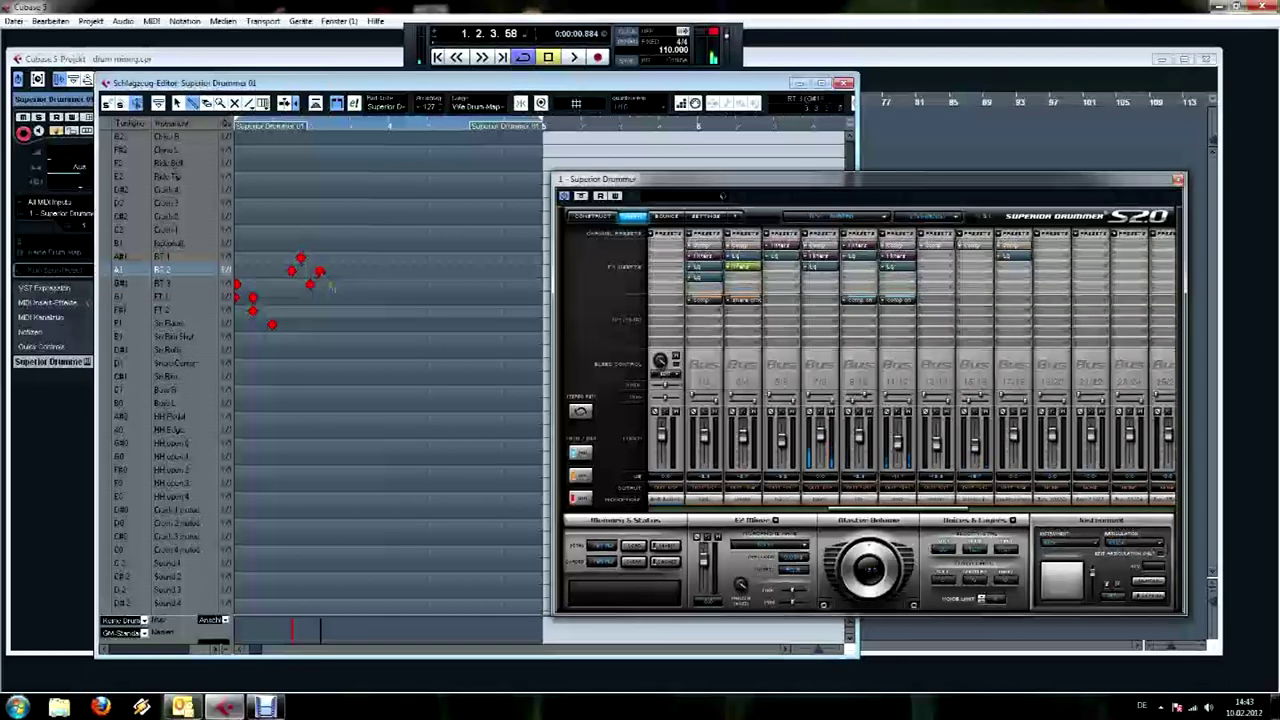
pyautogui.click(330, 297)
# Add a snare hit, three bass drum hits and closing FT 1 and FT 2 tom hits
pyautogui.click(349, 353)
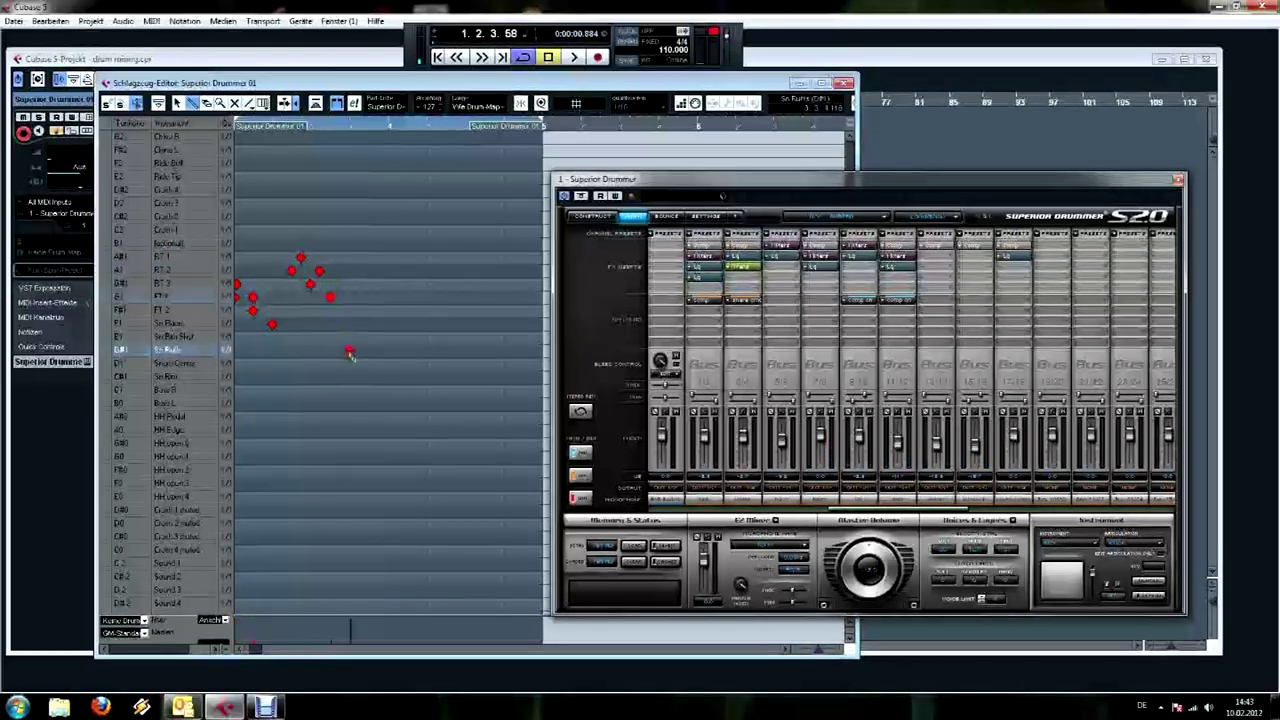
pyautogui.moveTo(349, 353); pyautogui.dragTo(349, 364)
pyautogui.click(237, 390)
pyautogui.click(272, 390)
pyautogui.click(310, 390)
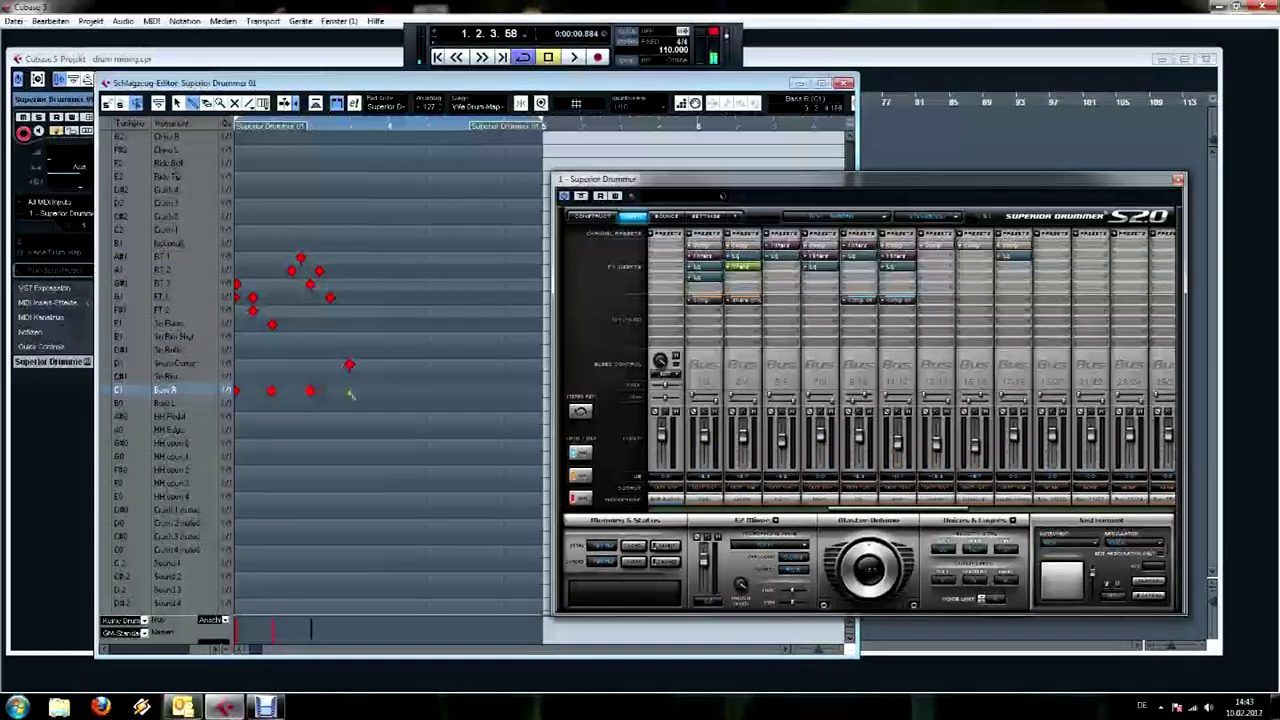
pyautogui.click(369, 310)
pyautogui.click(369, 298)
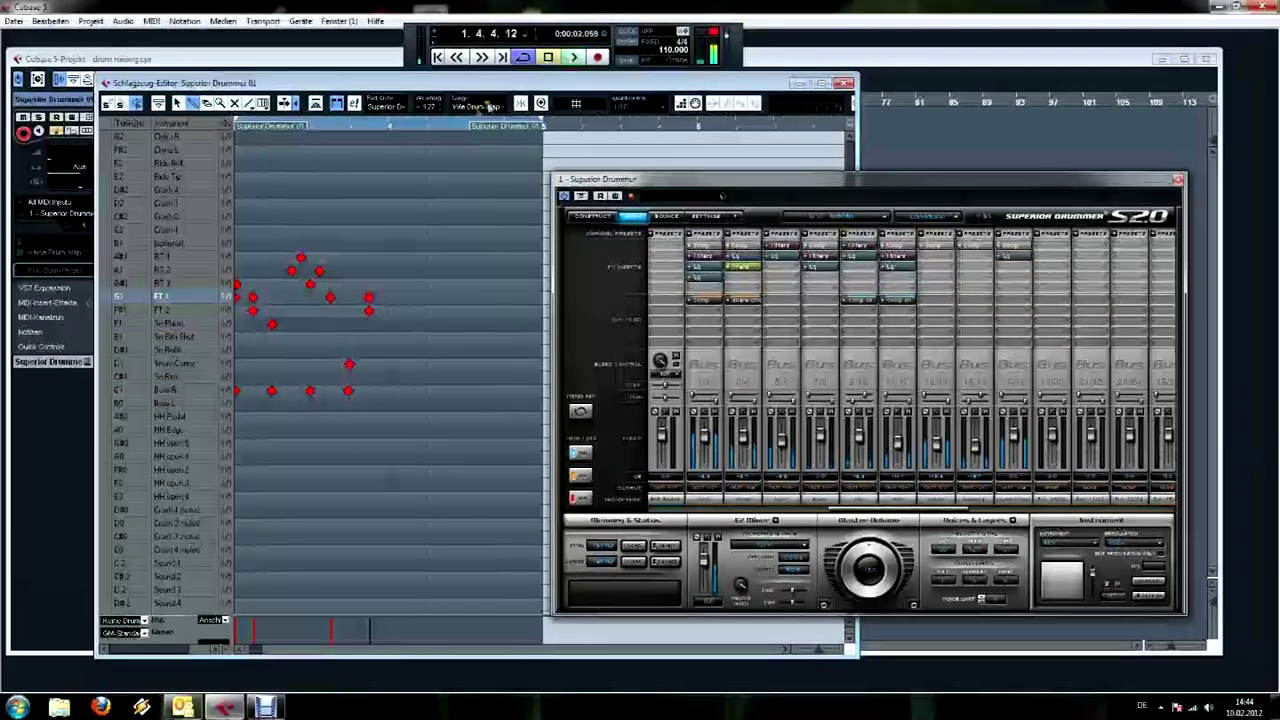
pyautogui.moveTo(487, 83); pyautogui.dragTo(487, 153)
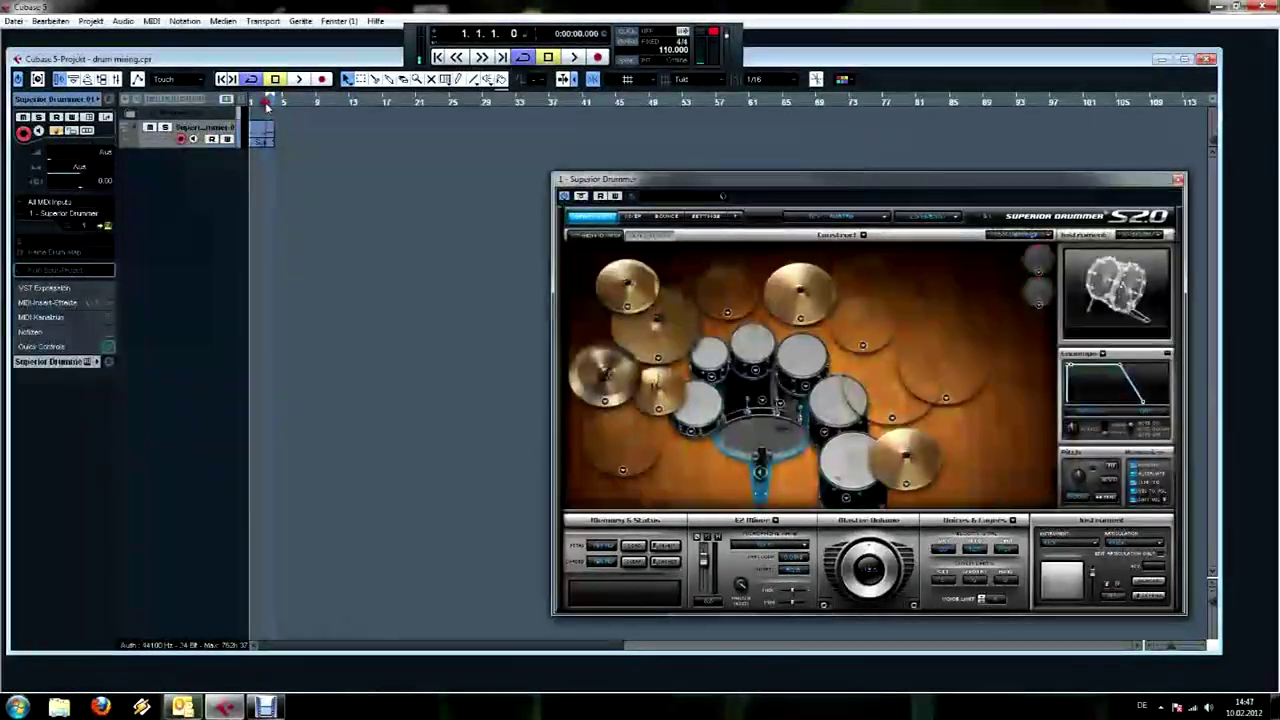
# Show the mixer, bypass the bus 7/8 inserts, mute channel 13/14, and play the fill
pyautogui.press('space')
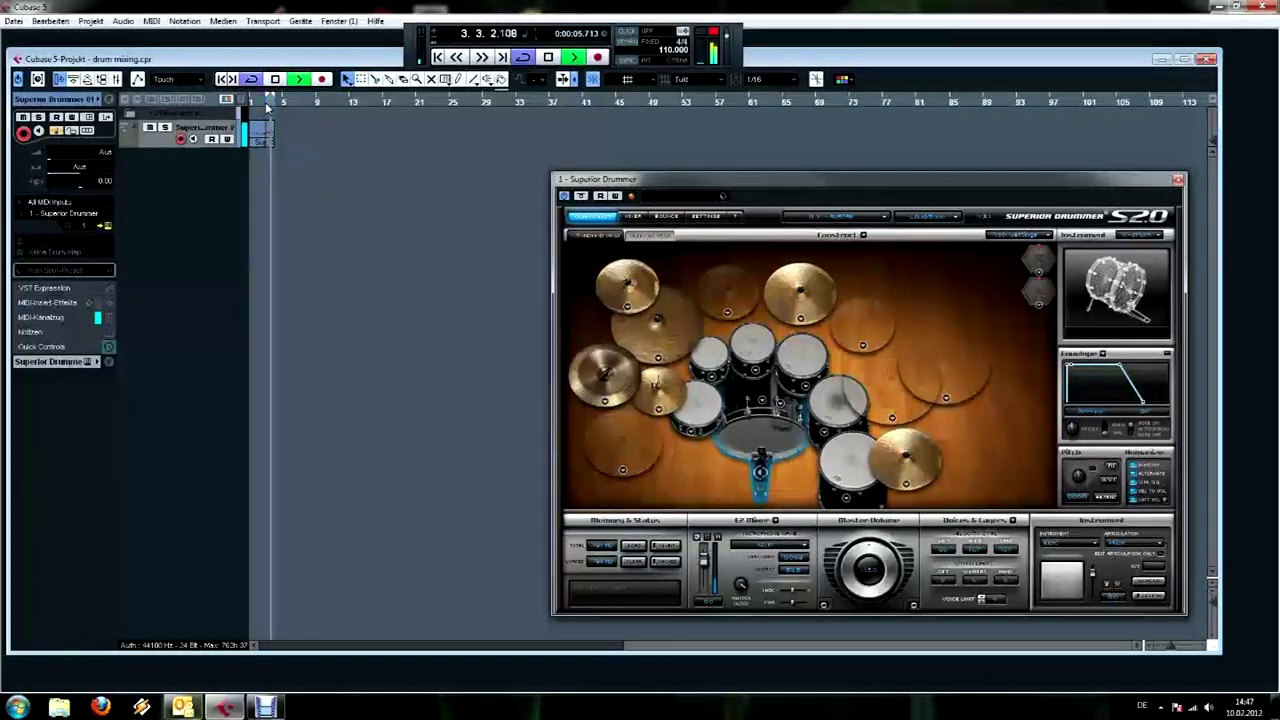
pyautogui.press('space')
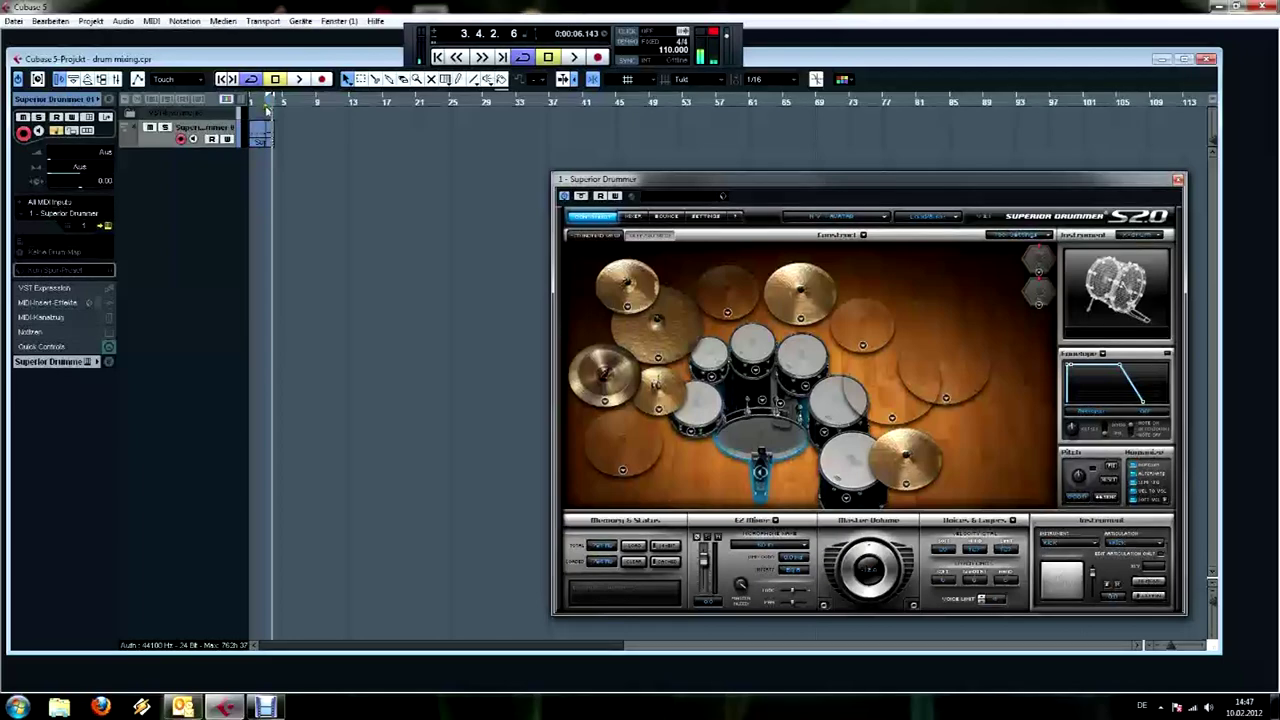
pyautogui.click(634, 217)
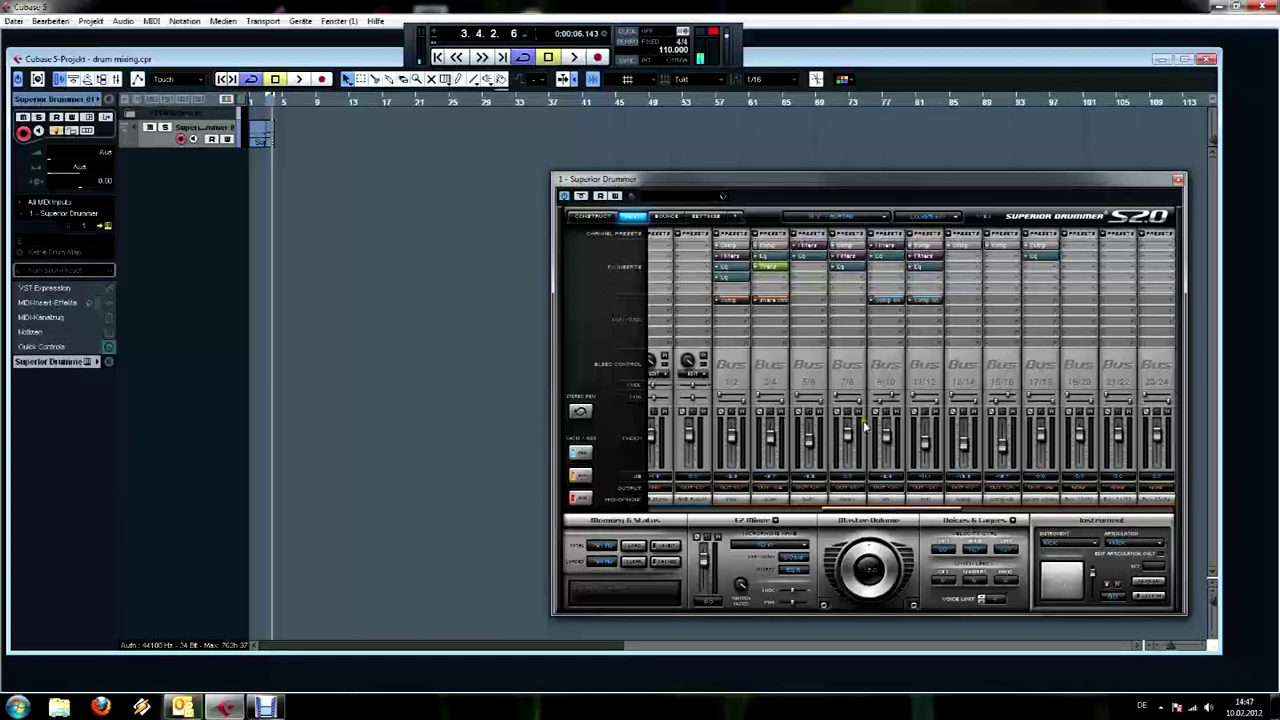
pyautogui.click(848, 244)
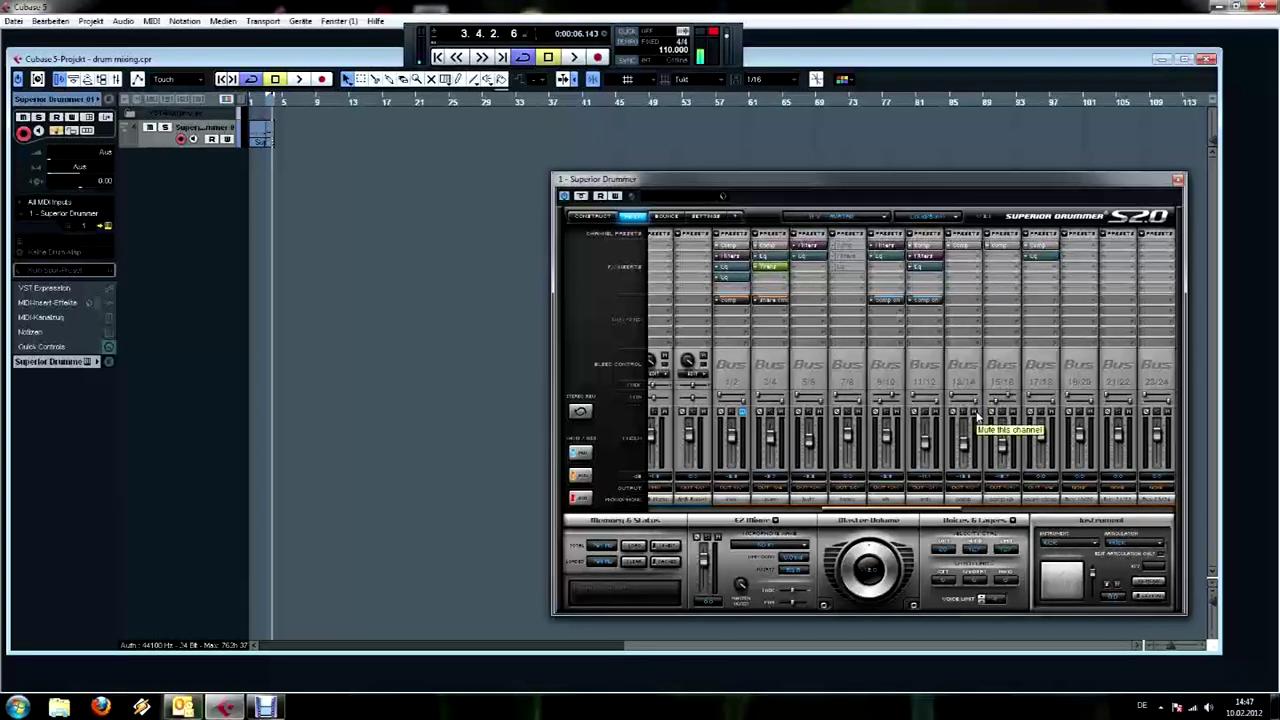
pyautogui.click(977, 414)
pyautogui.press('space')
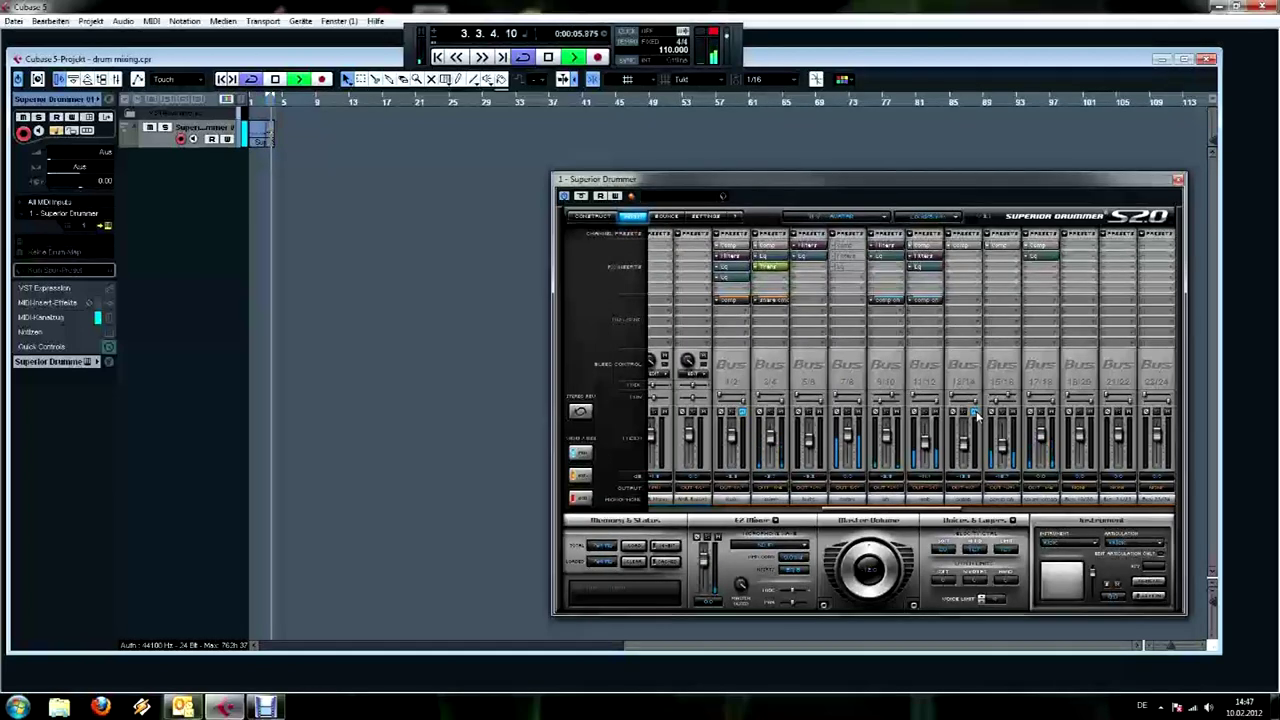
pyautogui.press('space')
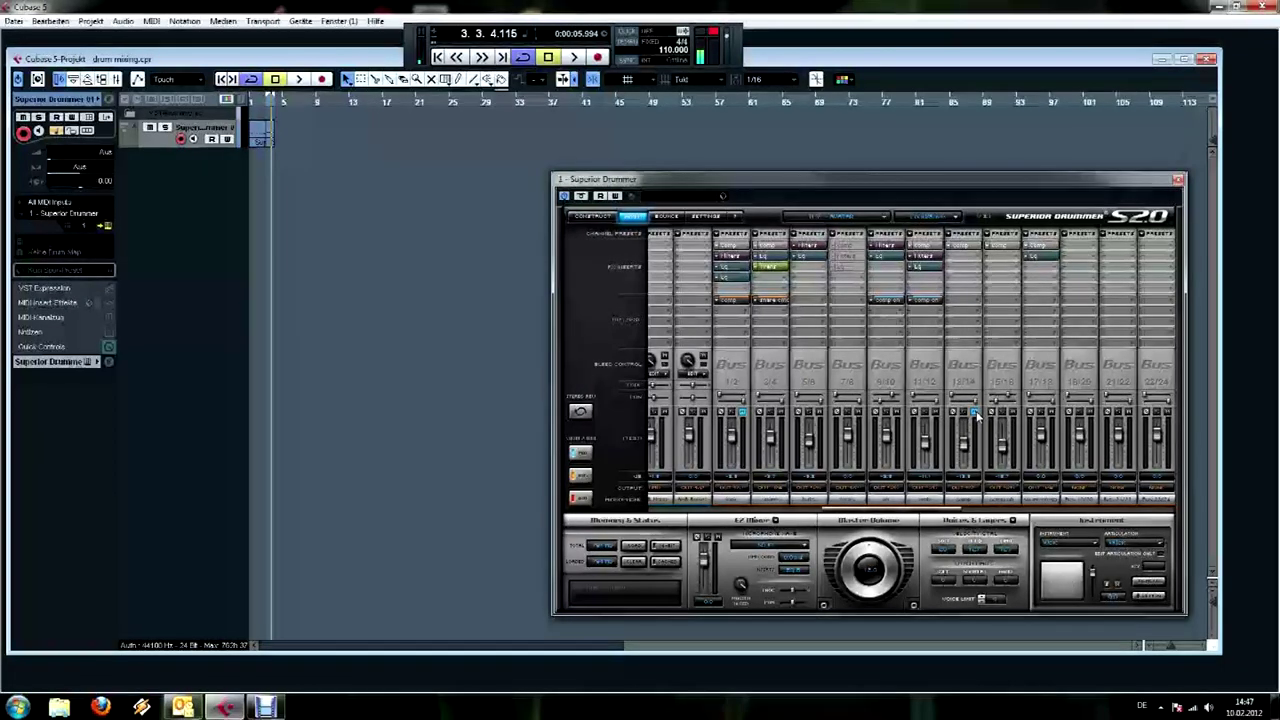
# Turn the Toms bus 7/8 compressor back on and hear the fill through it
pyautogui.click(852, 249)
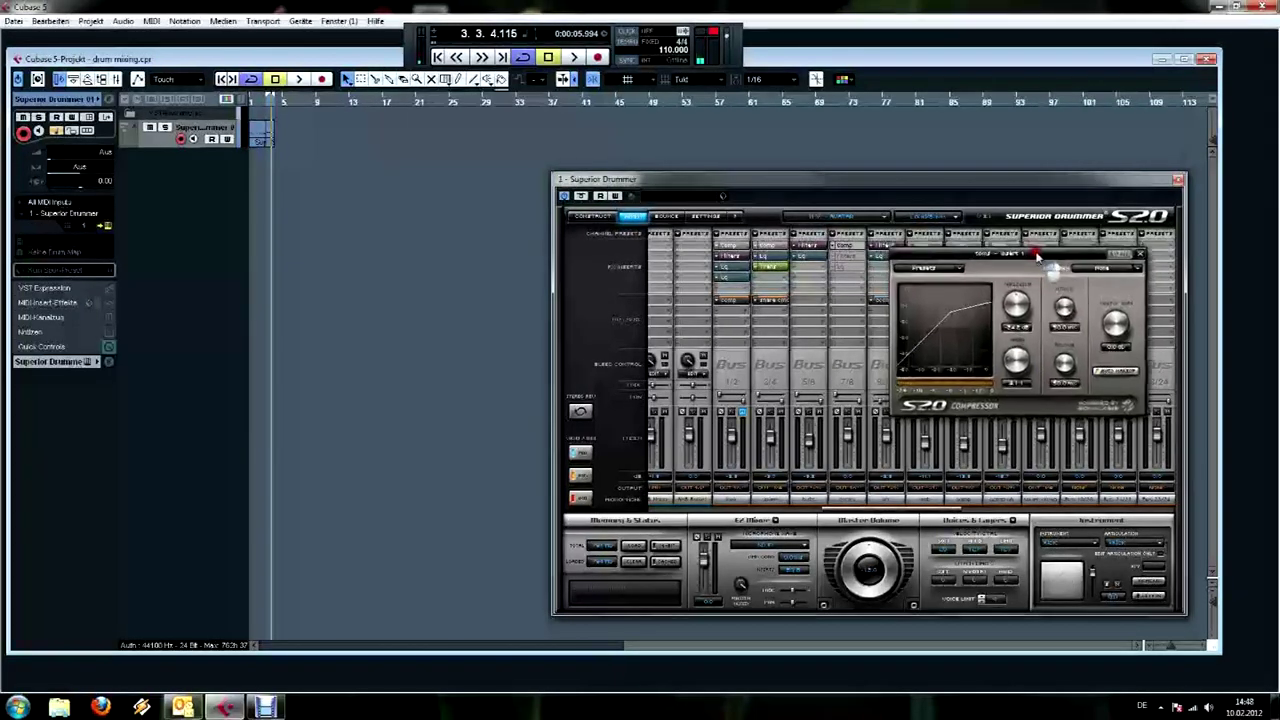
pyautogui.moveTo(1038, 256); pyautogui.dragTo(1046, 280)
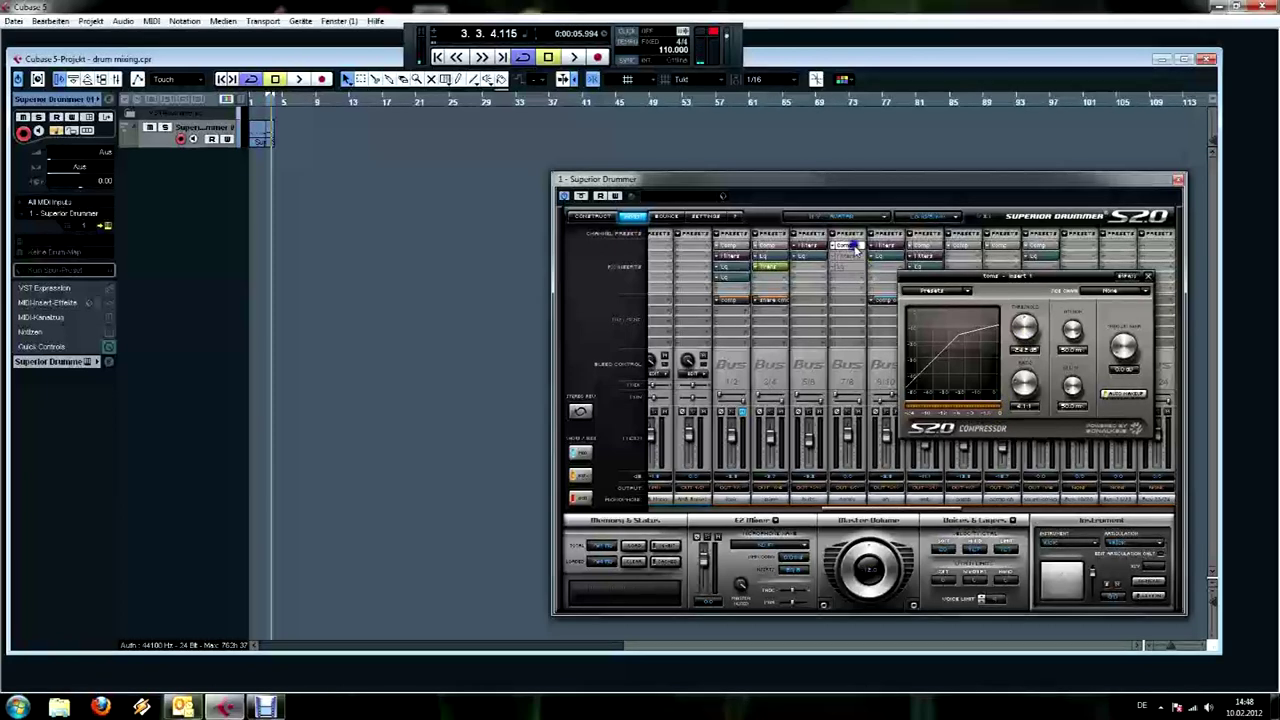
pyautogui.press('space')
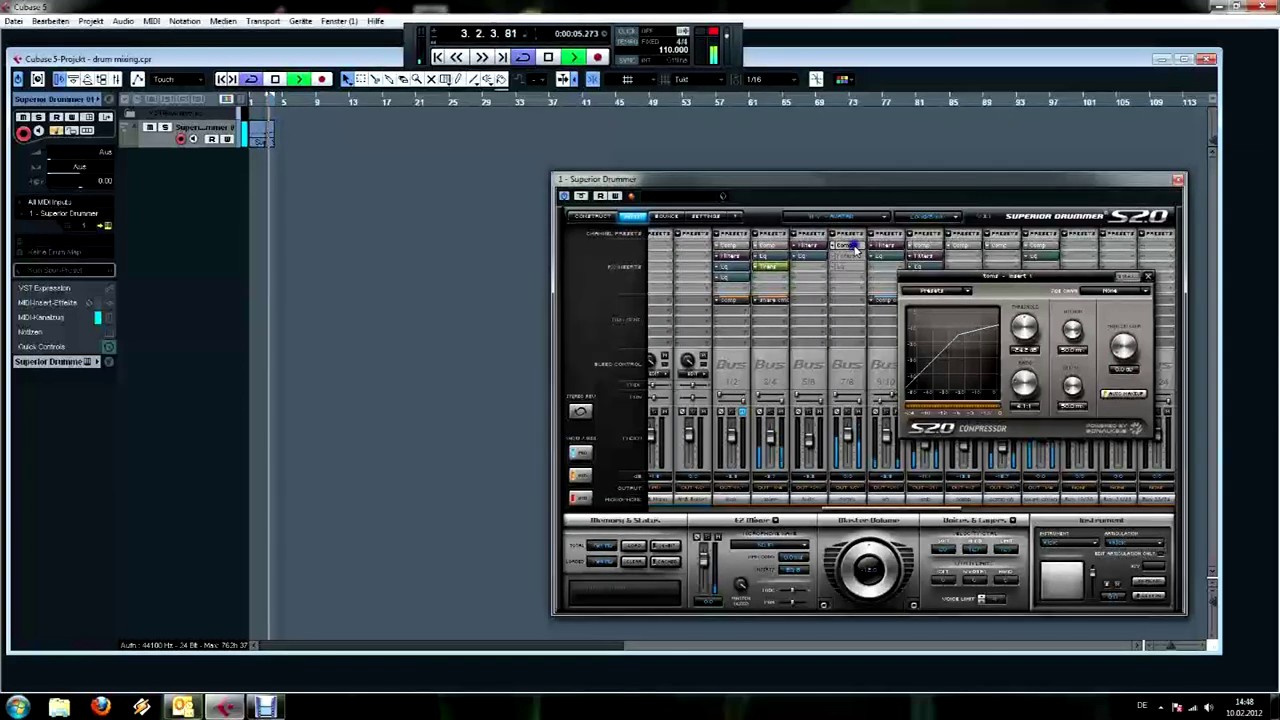
pyautogui.press('space')
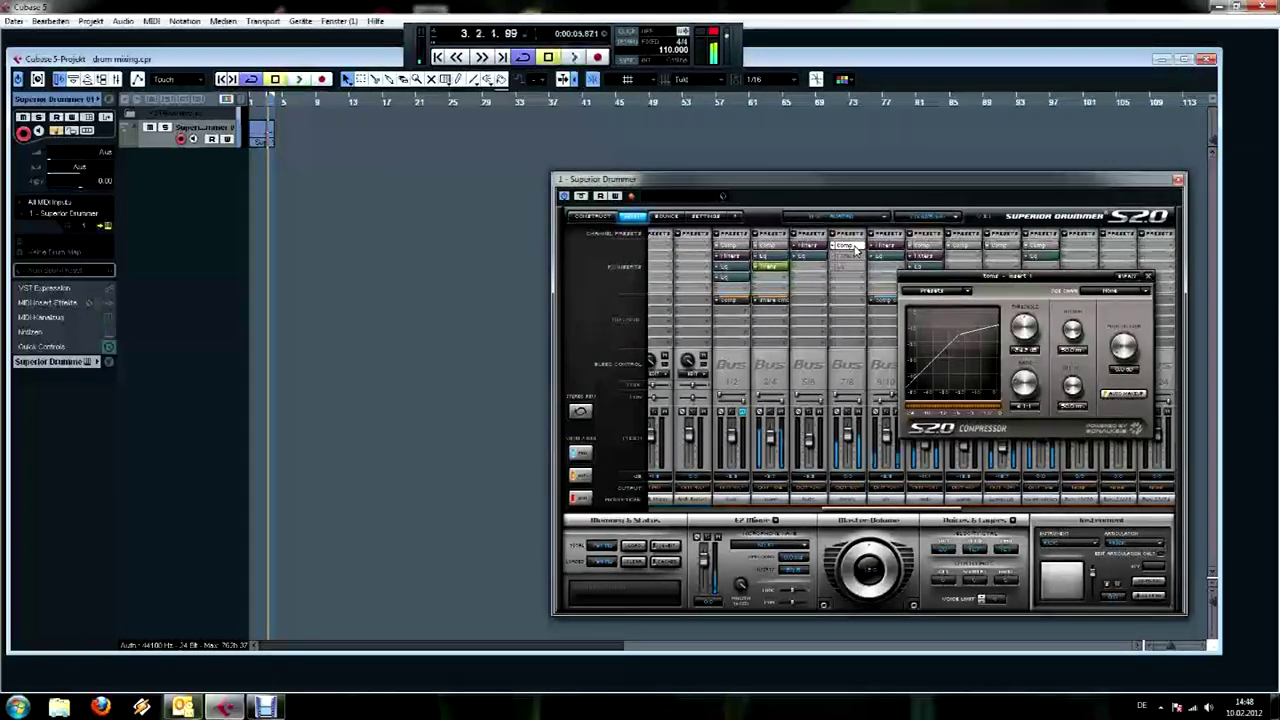
pyautogui.click(712, 37)
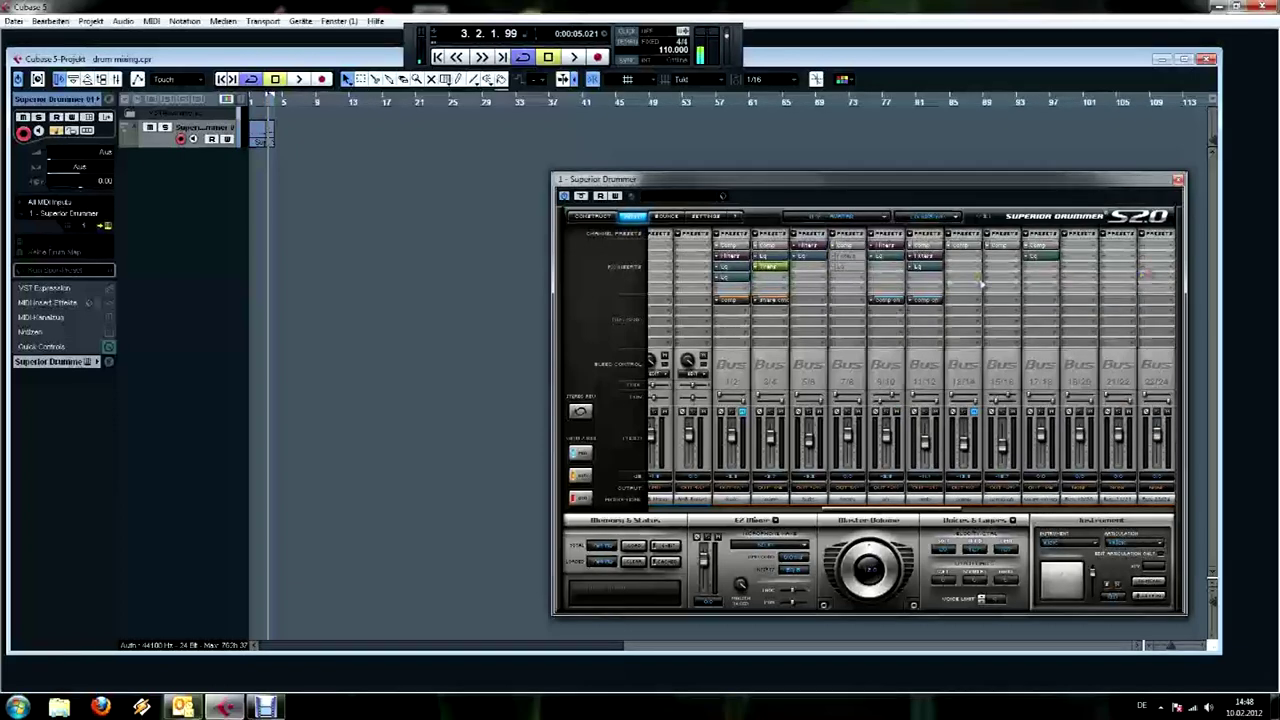
# Raise the Toms bus 7/8 highpass cutoff and audition the fill before closing the filter
pyautogui.click(855, 262)
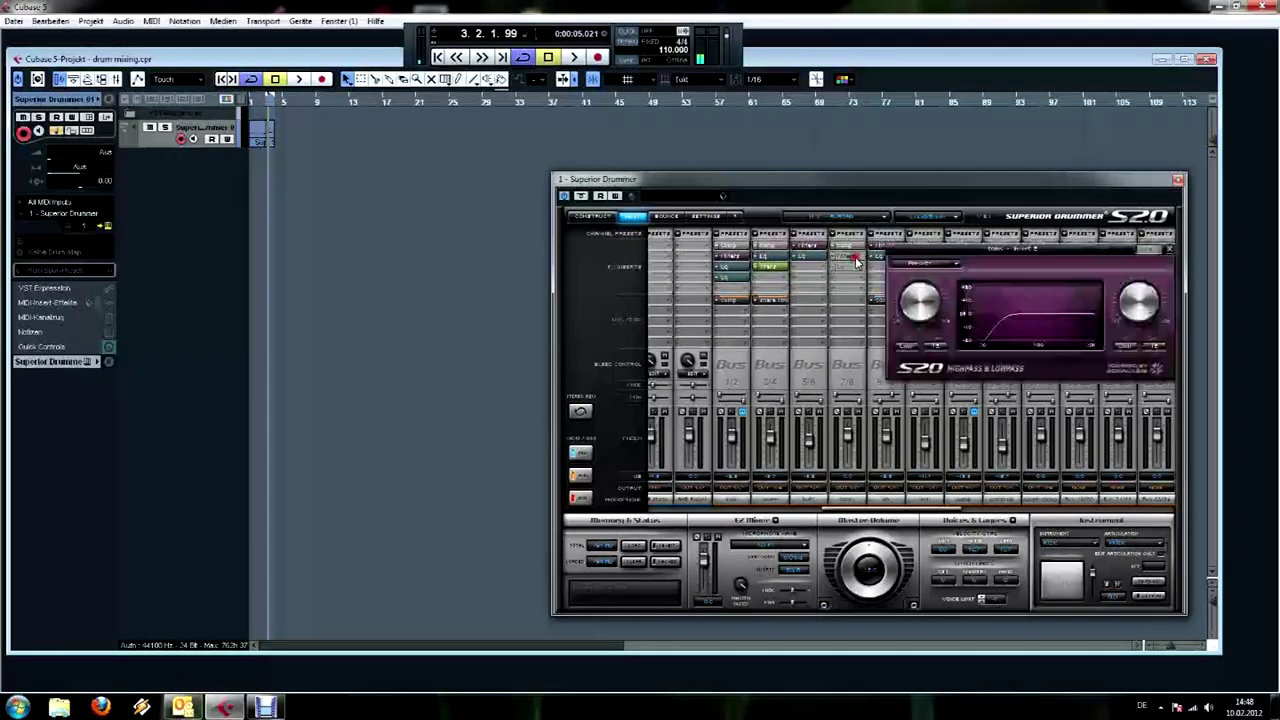
pyautogui.moveTo(1013, 250); pyautogui.dragTo(1013, 259)
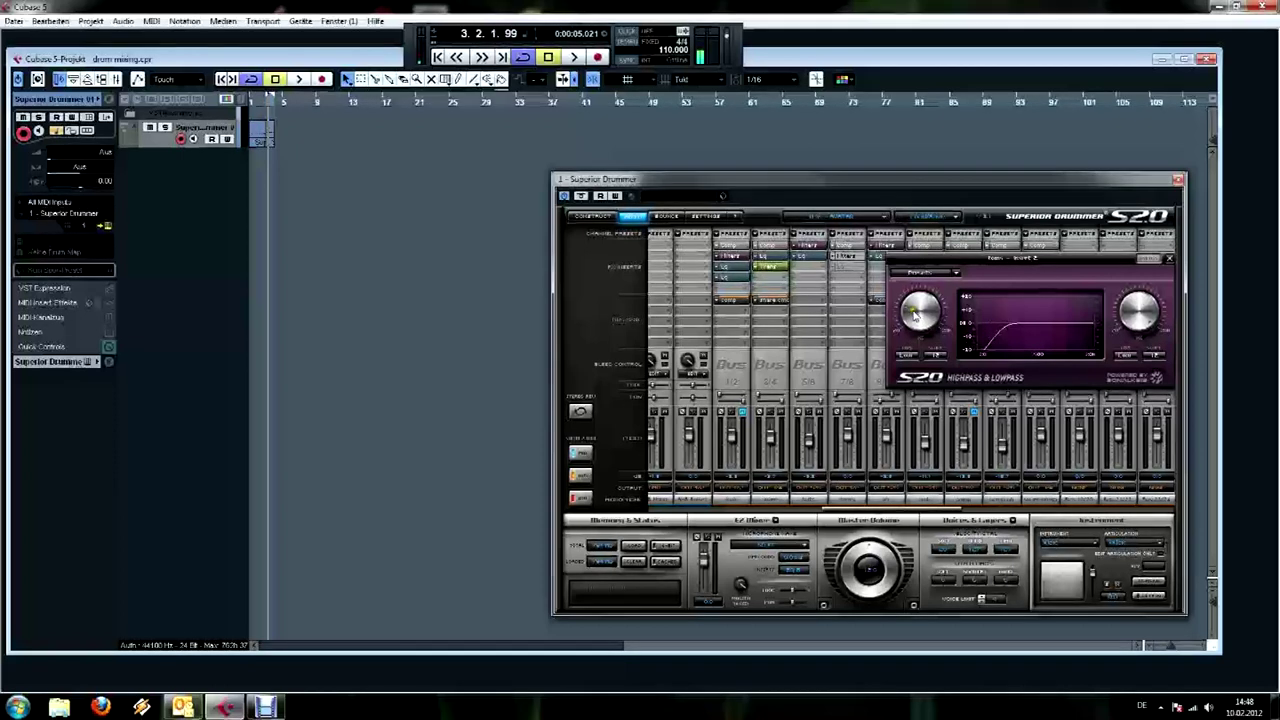
pyautogui.moveTo(912, 316); pyautogui.dragTo(913, 305)
pyautogui.press('space')
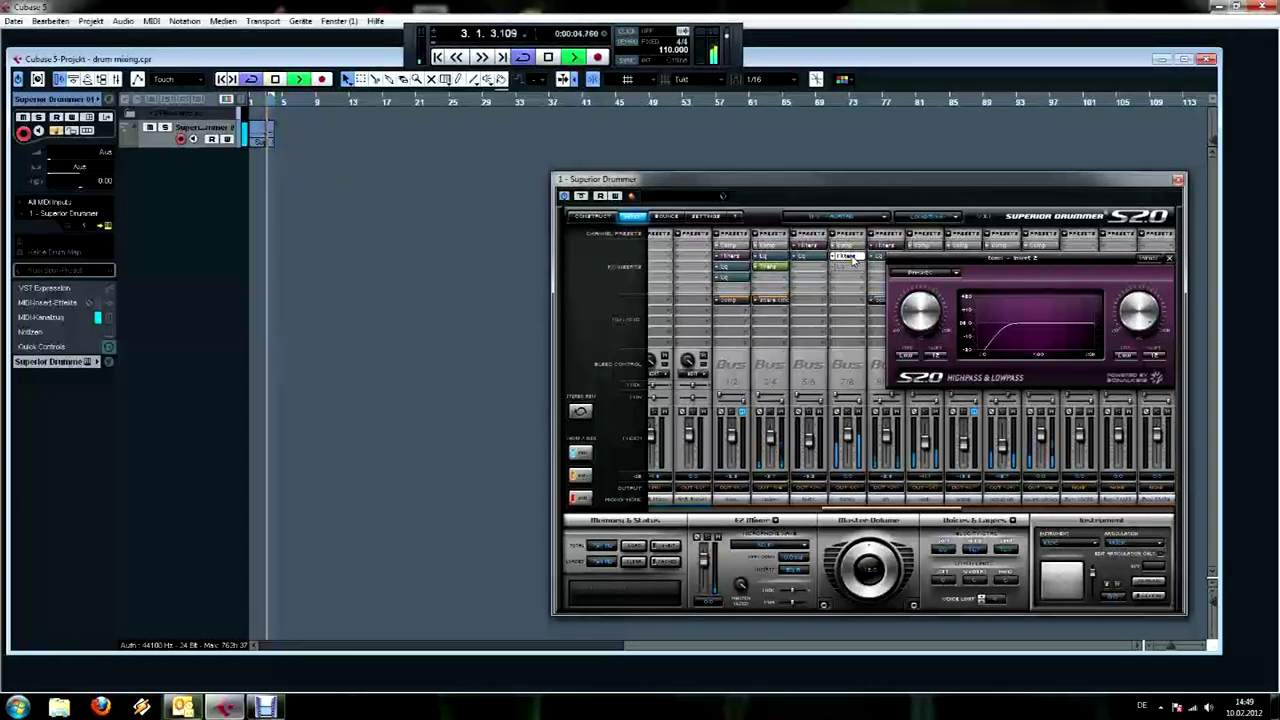
pyautogui.press('space')
pyautogui.click(1167, 260)
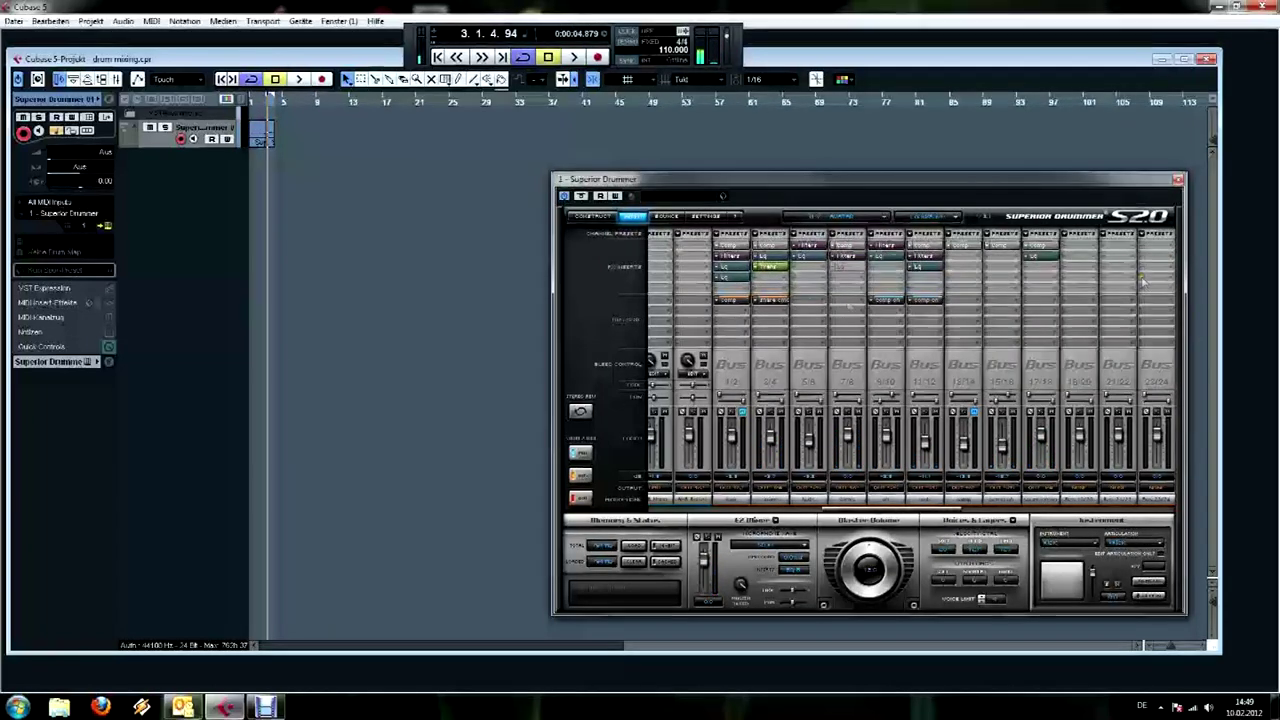
# Re-enable the Toms bus 7/8 five-band EQ, play the fill through it, then close it
pyautogui.click(855, 272)
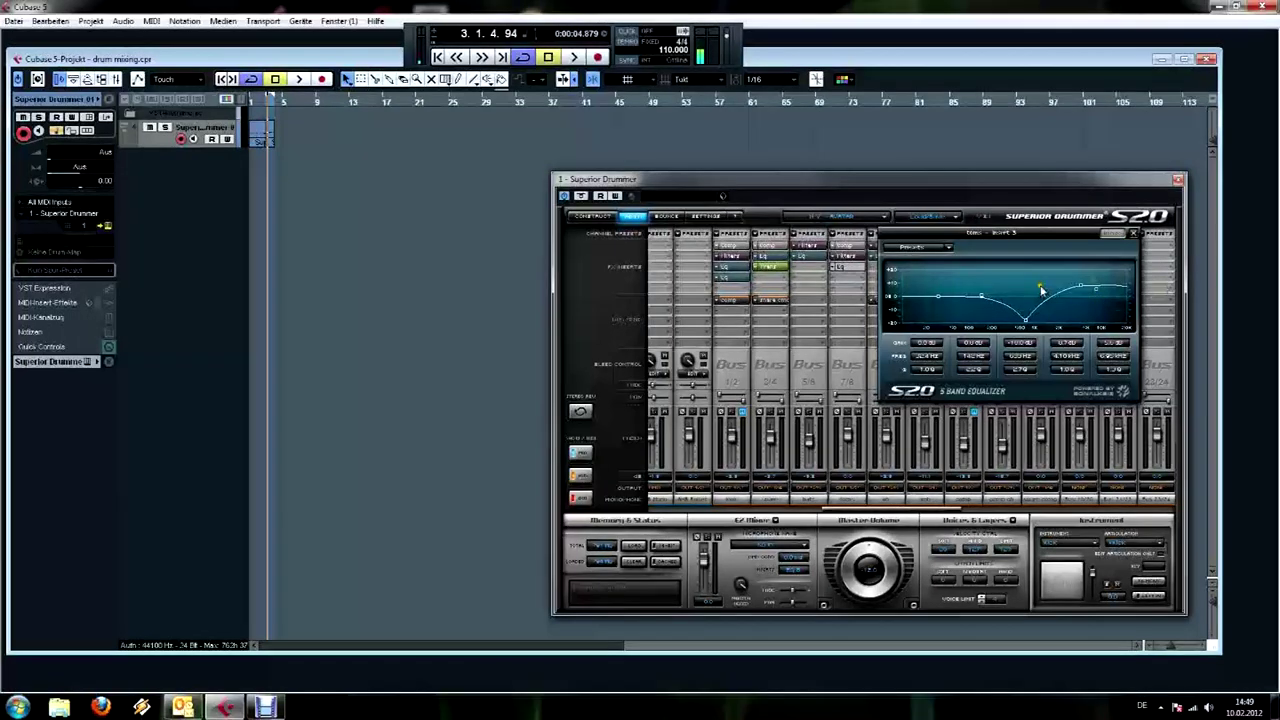
pyautogui.press('space')
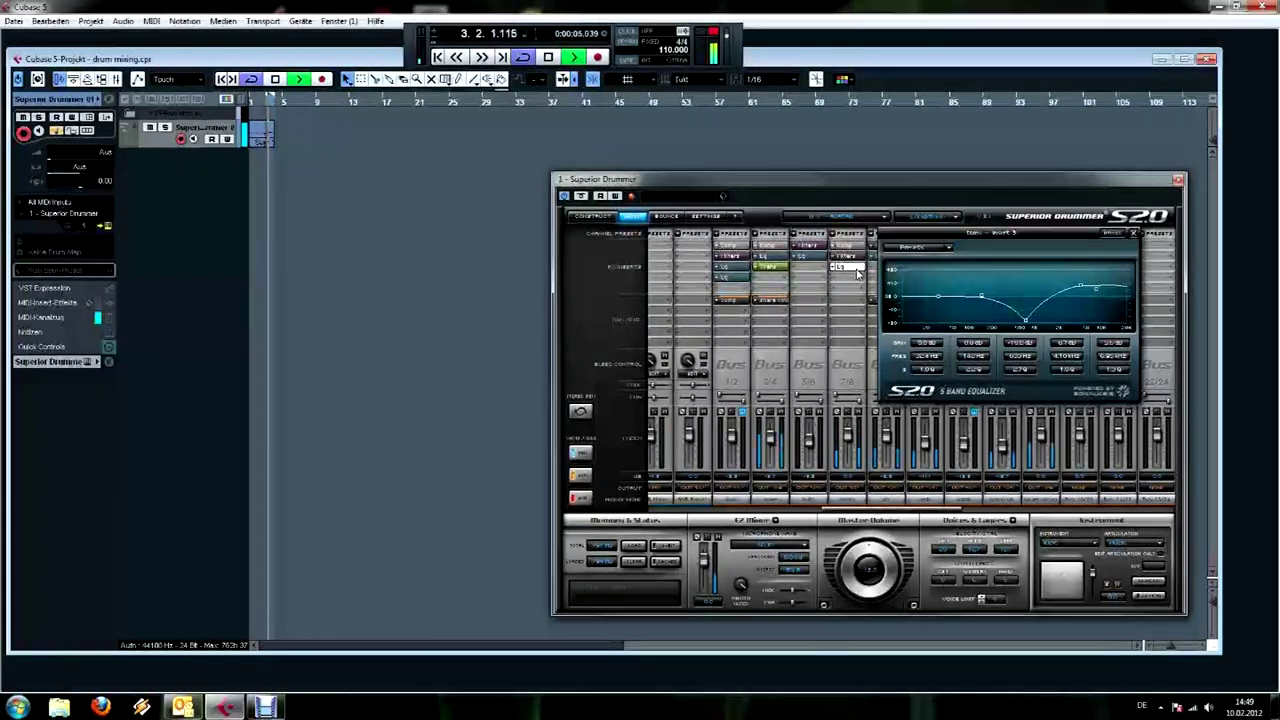
pyautogui.click(1134, 232)
pyautogui.press('space')
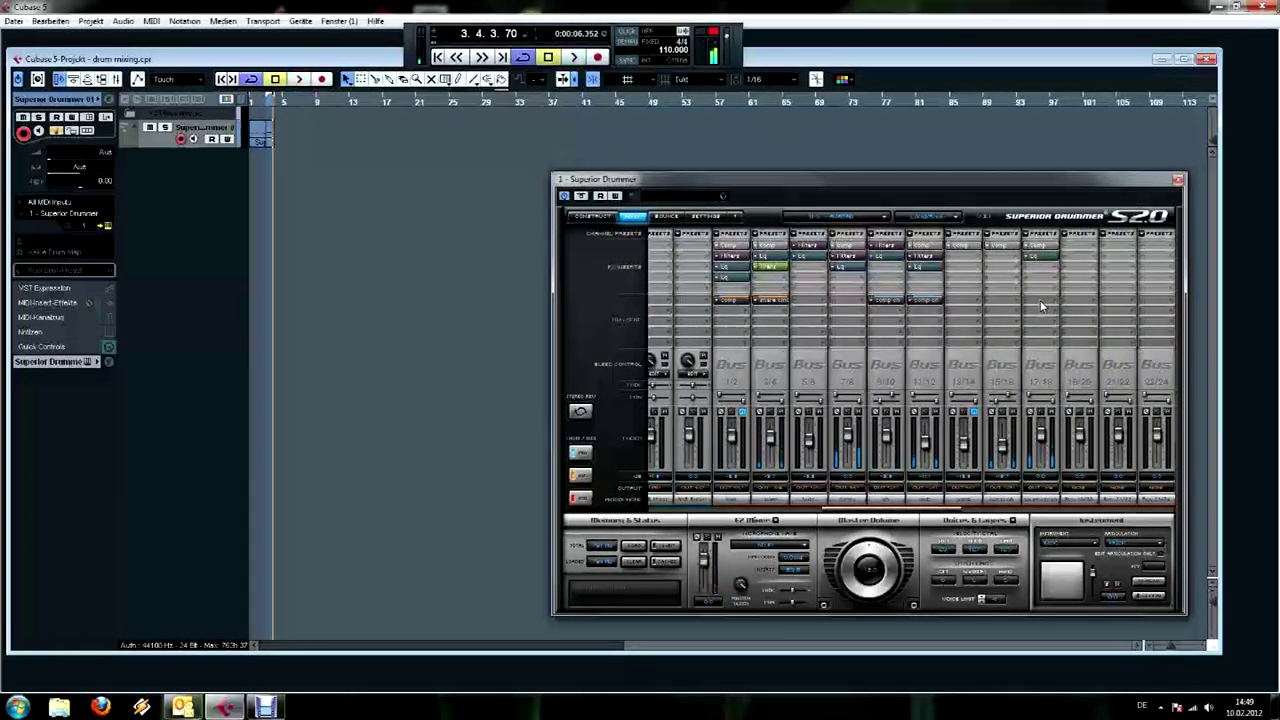